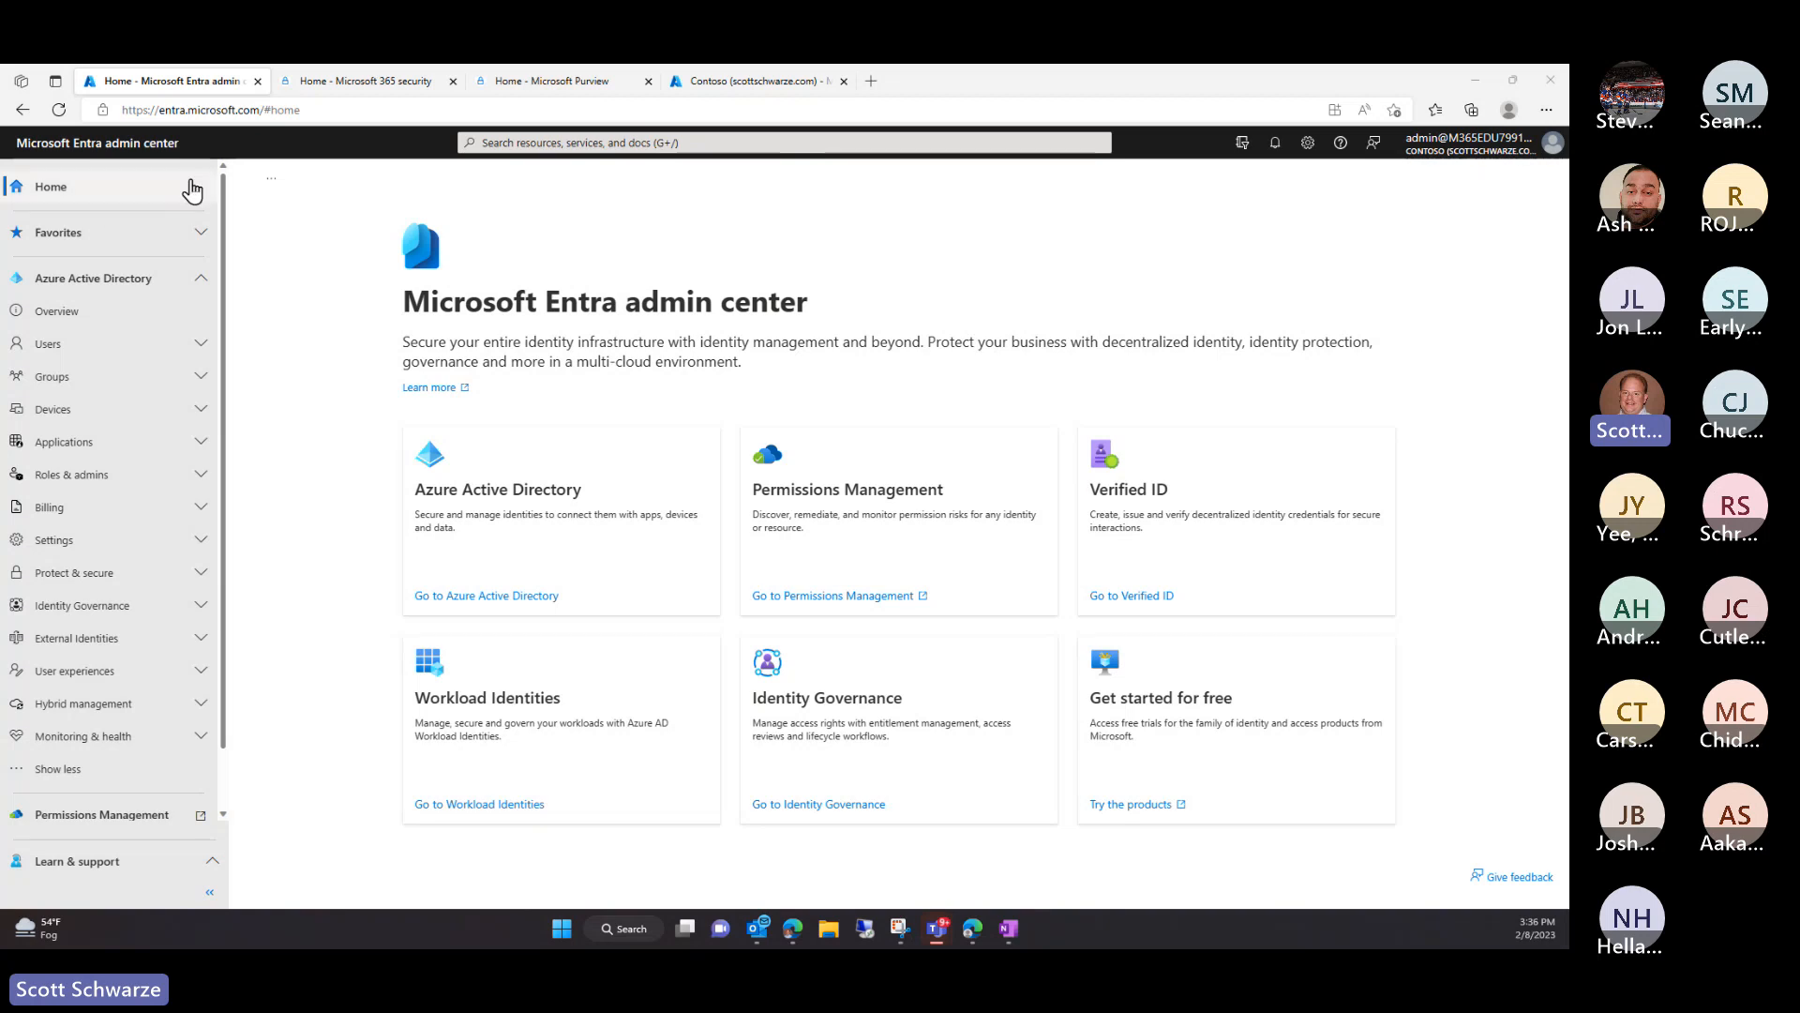
Go to Identity Governance > Lifecycle workflows, view the overview, then open the empty Workflows (Preview) list
{"action": "left_click", "coordinate": [202, 606]}
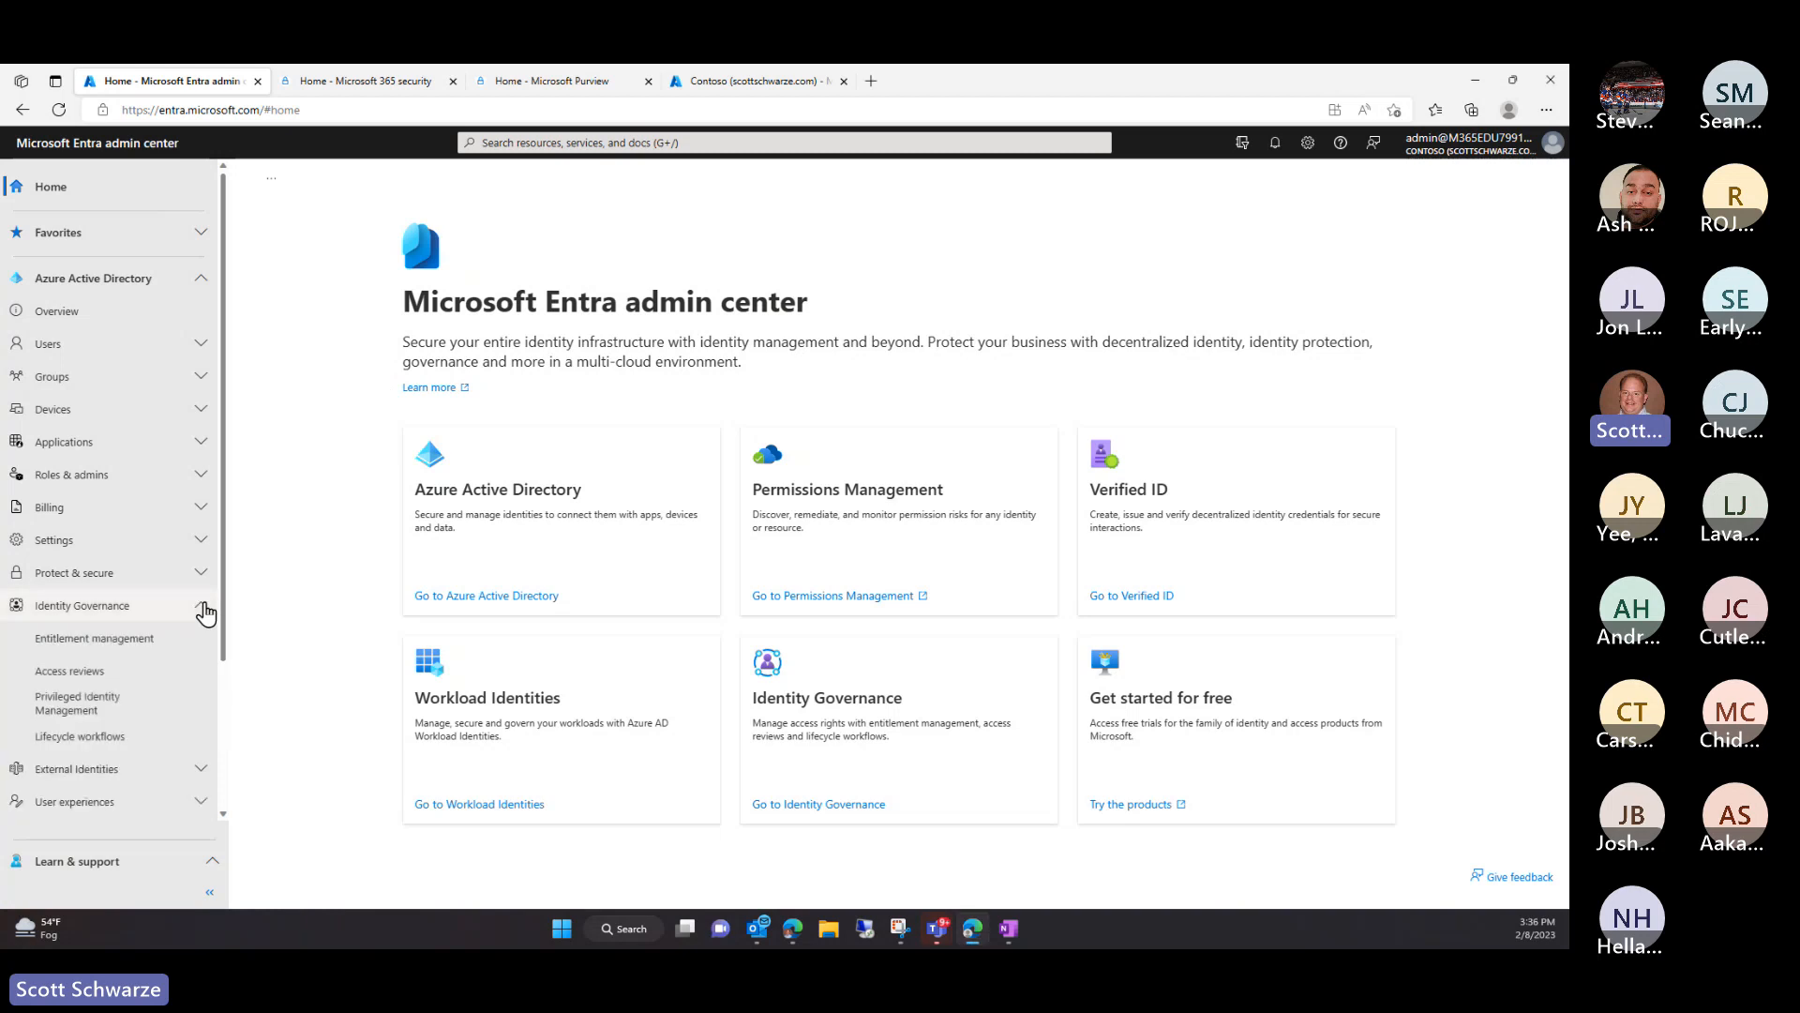
{"action": "left_click", "coordinate": [55, 746]}
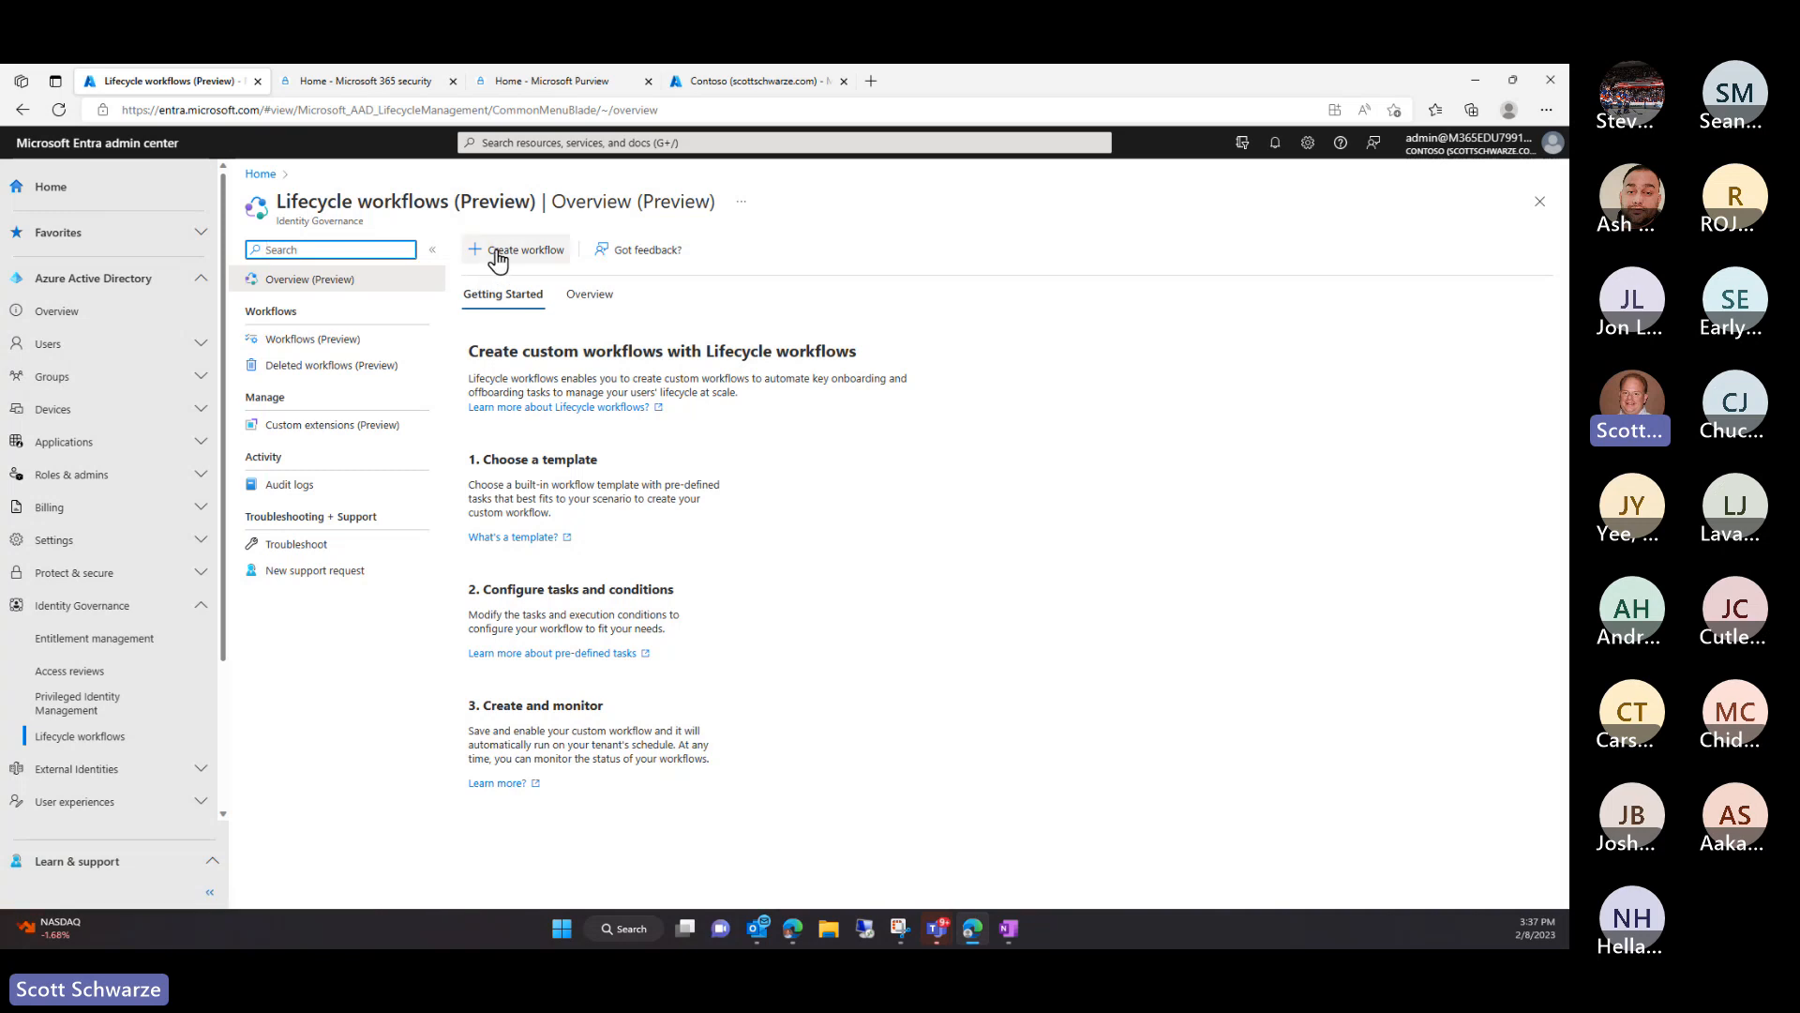
{"action": "left_click", "coordinate": [589, 295]}
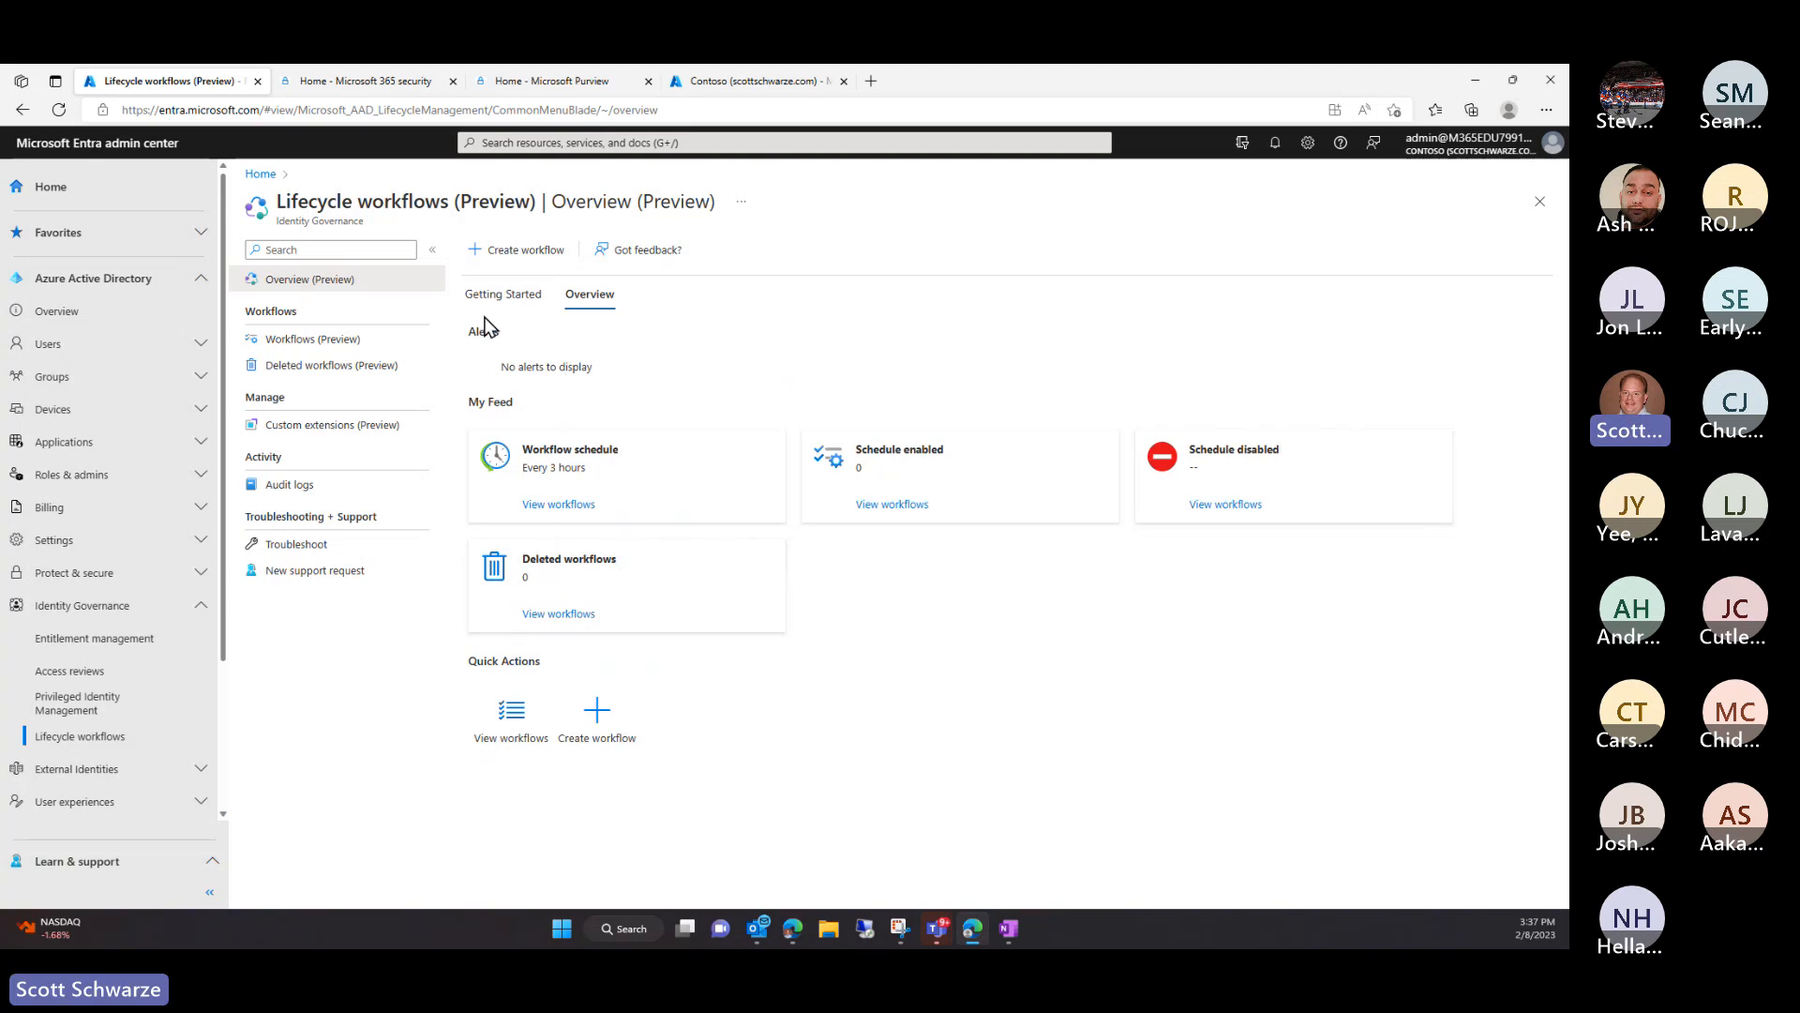
{"action": "left_click", "coordinate": [309, 351]}
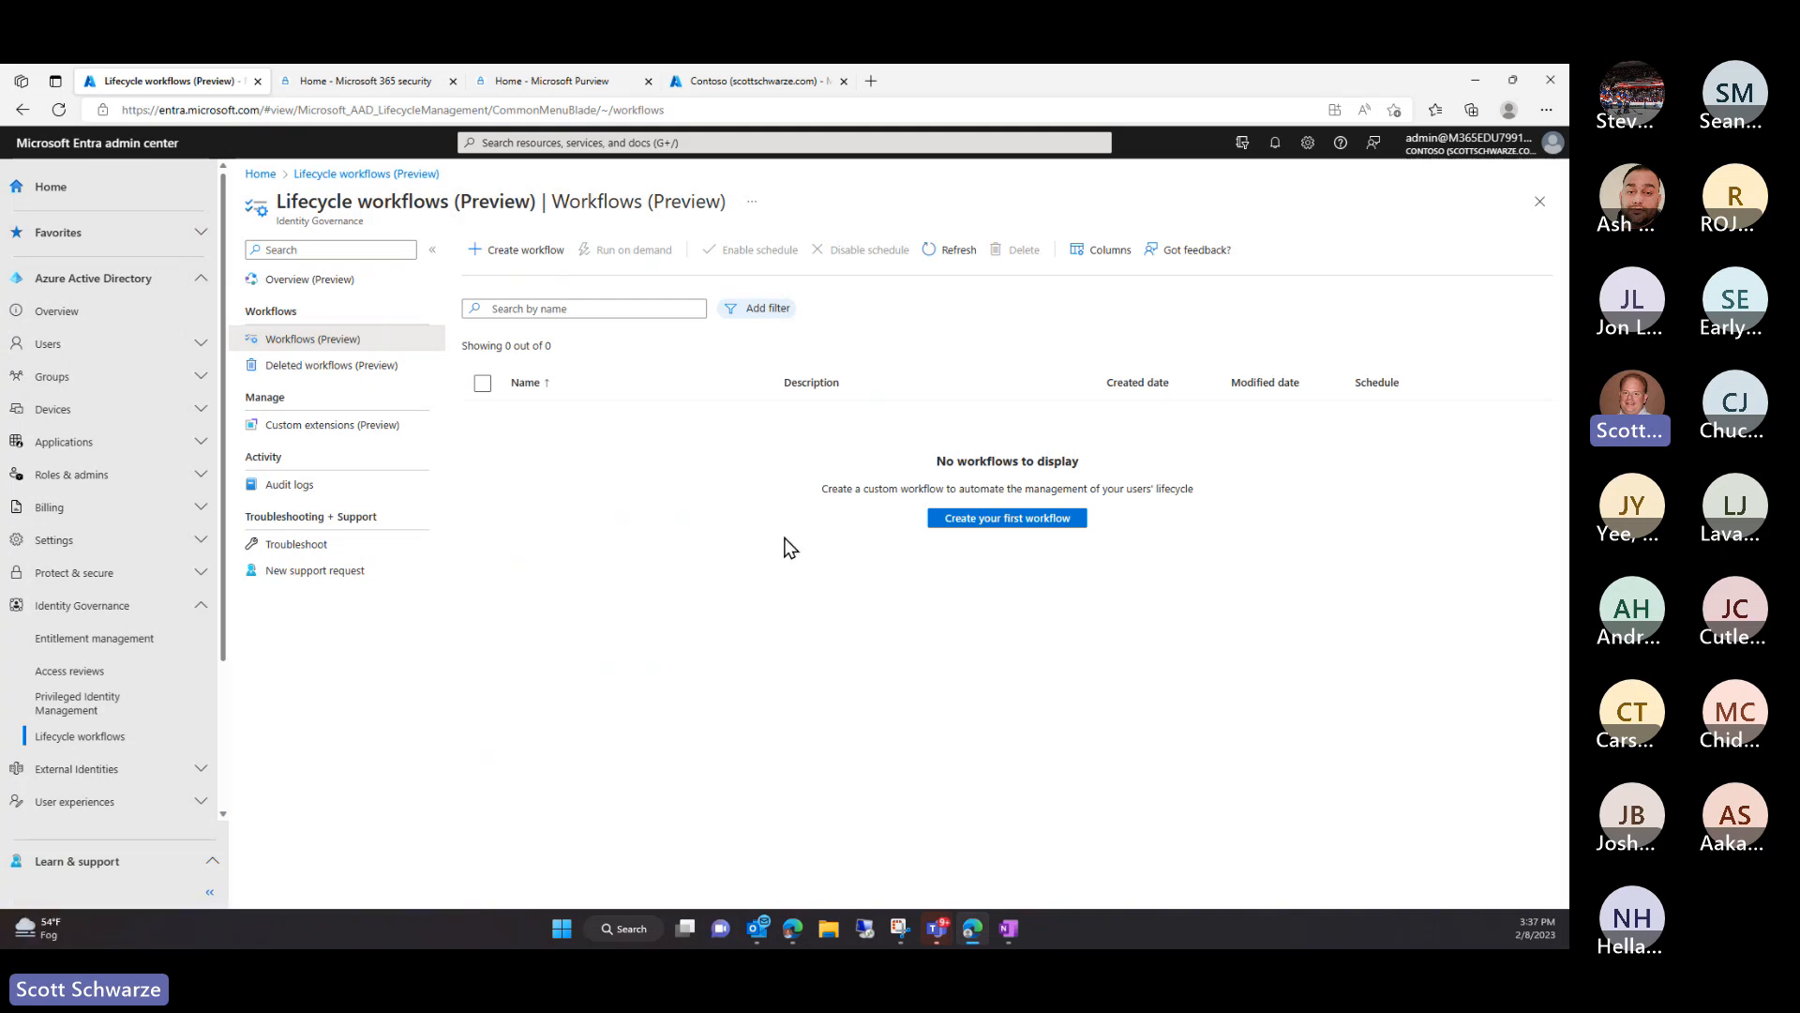
Start creating the first lifecycle workflow to reach the template gallery
{"action": "left_click", "coordinate": [1049, 529]}
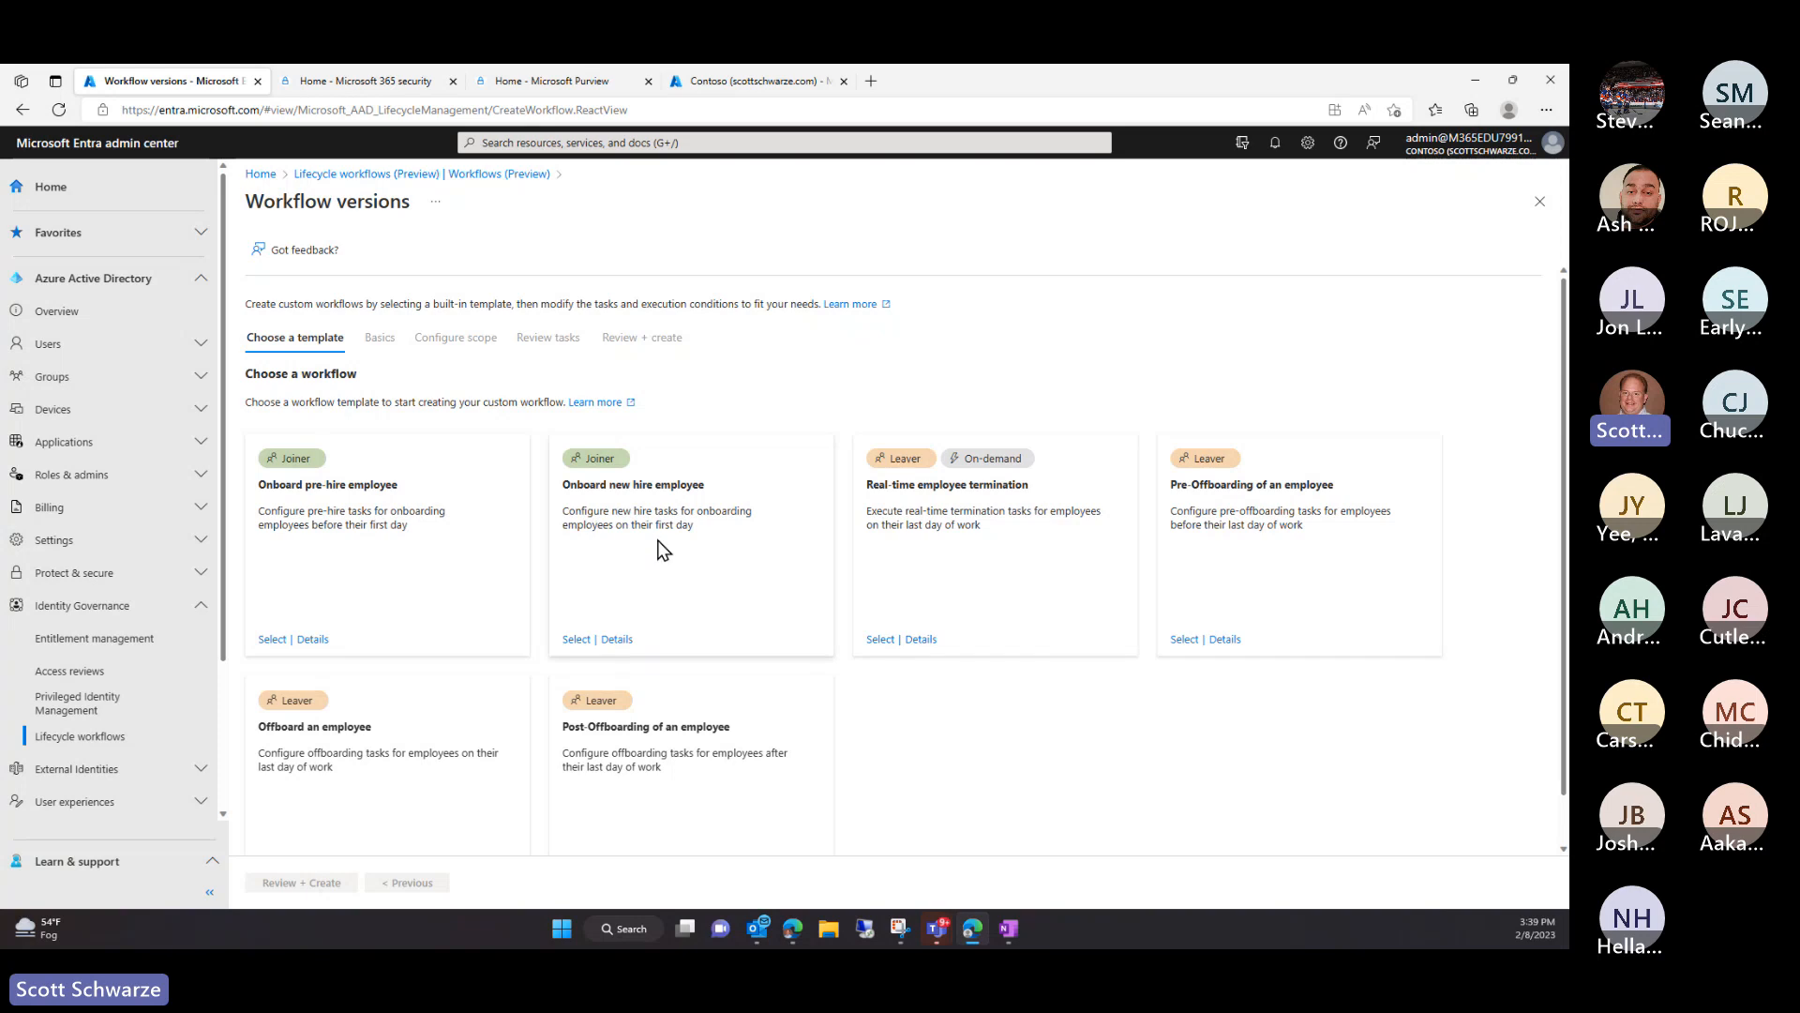
Choose the Onboard pre-hire employee template and continue from Basics to Configure scope
{"action": "left_click", "coordinate": [271, 640]}
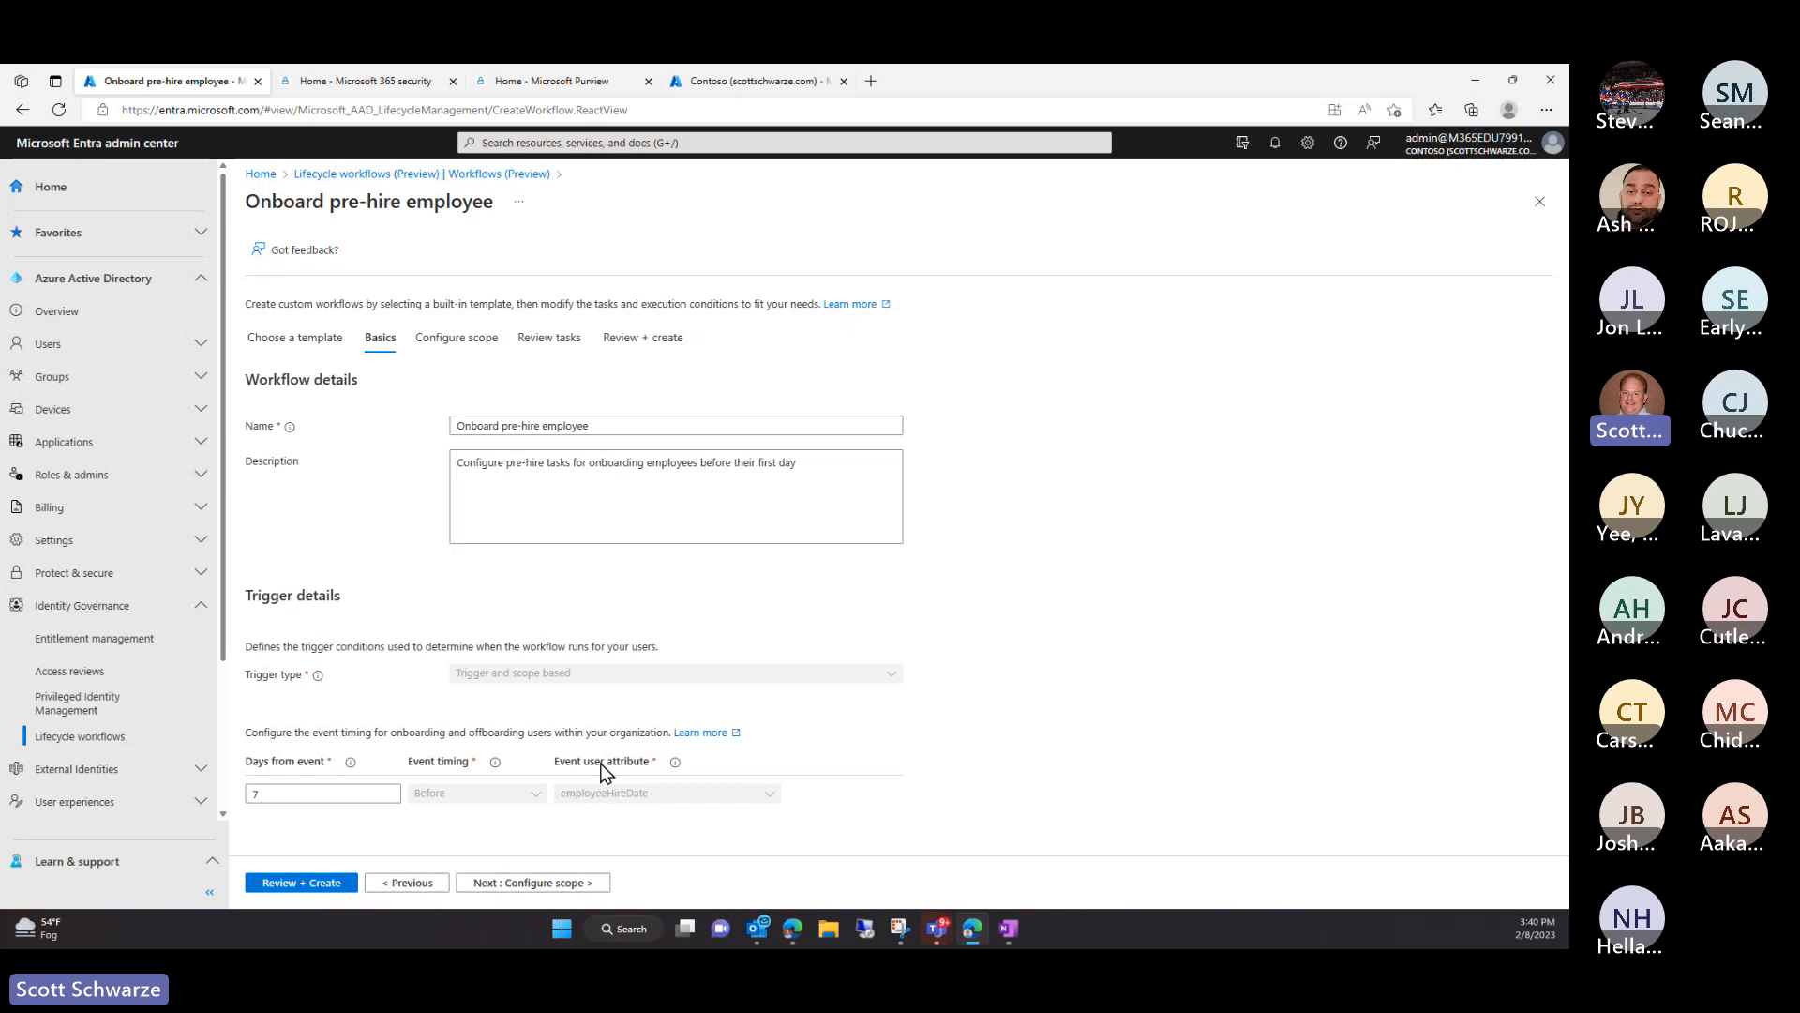
{"action": "mouse_move", "coordinate": [676, 764]}
{"action": "left_click", "coordinate": [493, 889]}
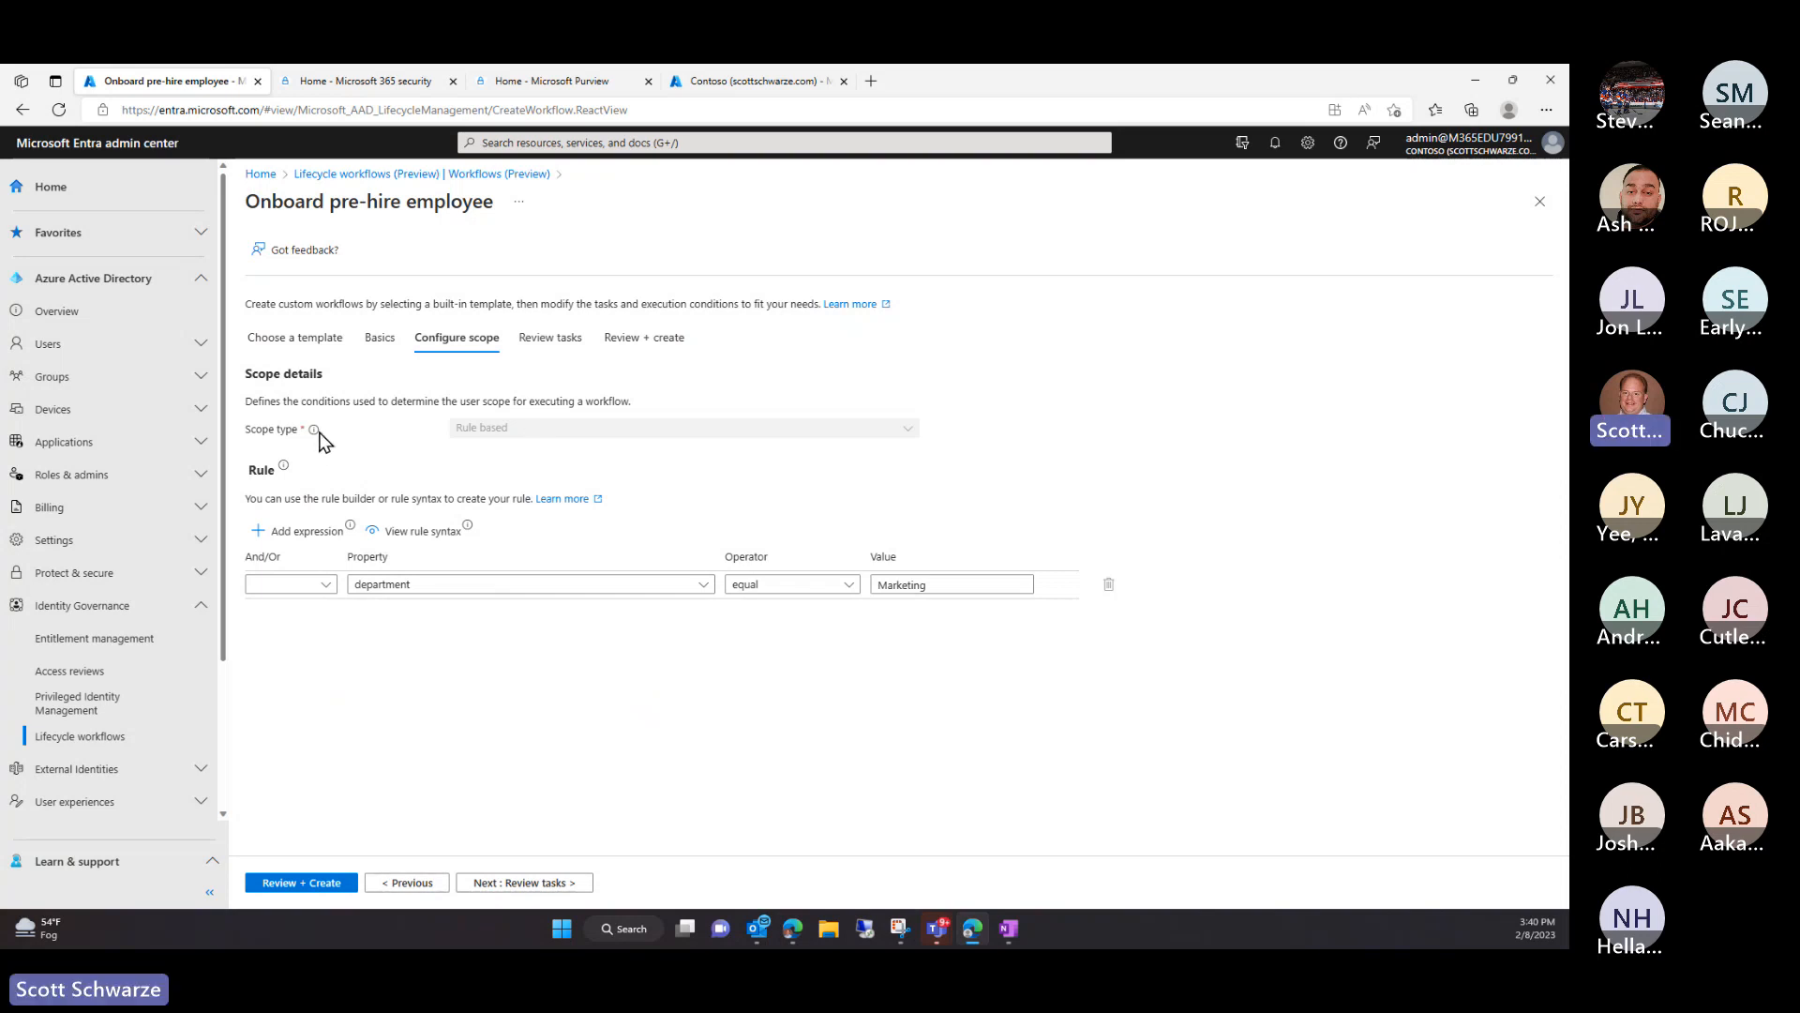
Browse user properties keeping department, then add an empty second expression below department equal Marketing
{"action": "mouse_move", "coordinate": [317, 431]}
{"action": "left_click", "coordinate": [985, 593]}
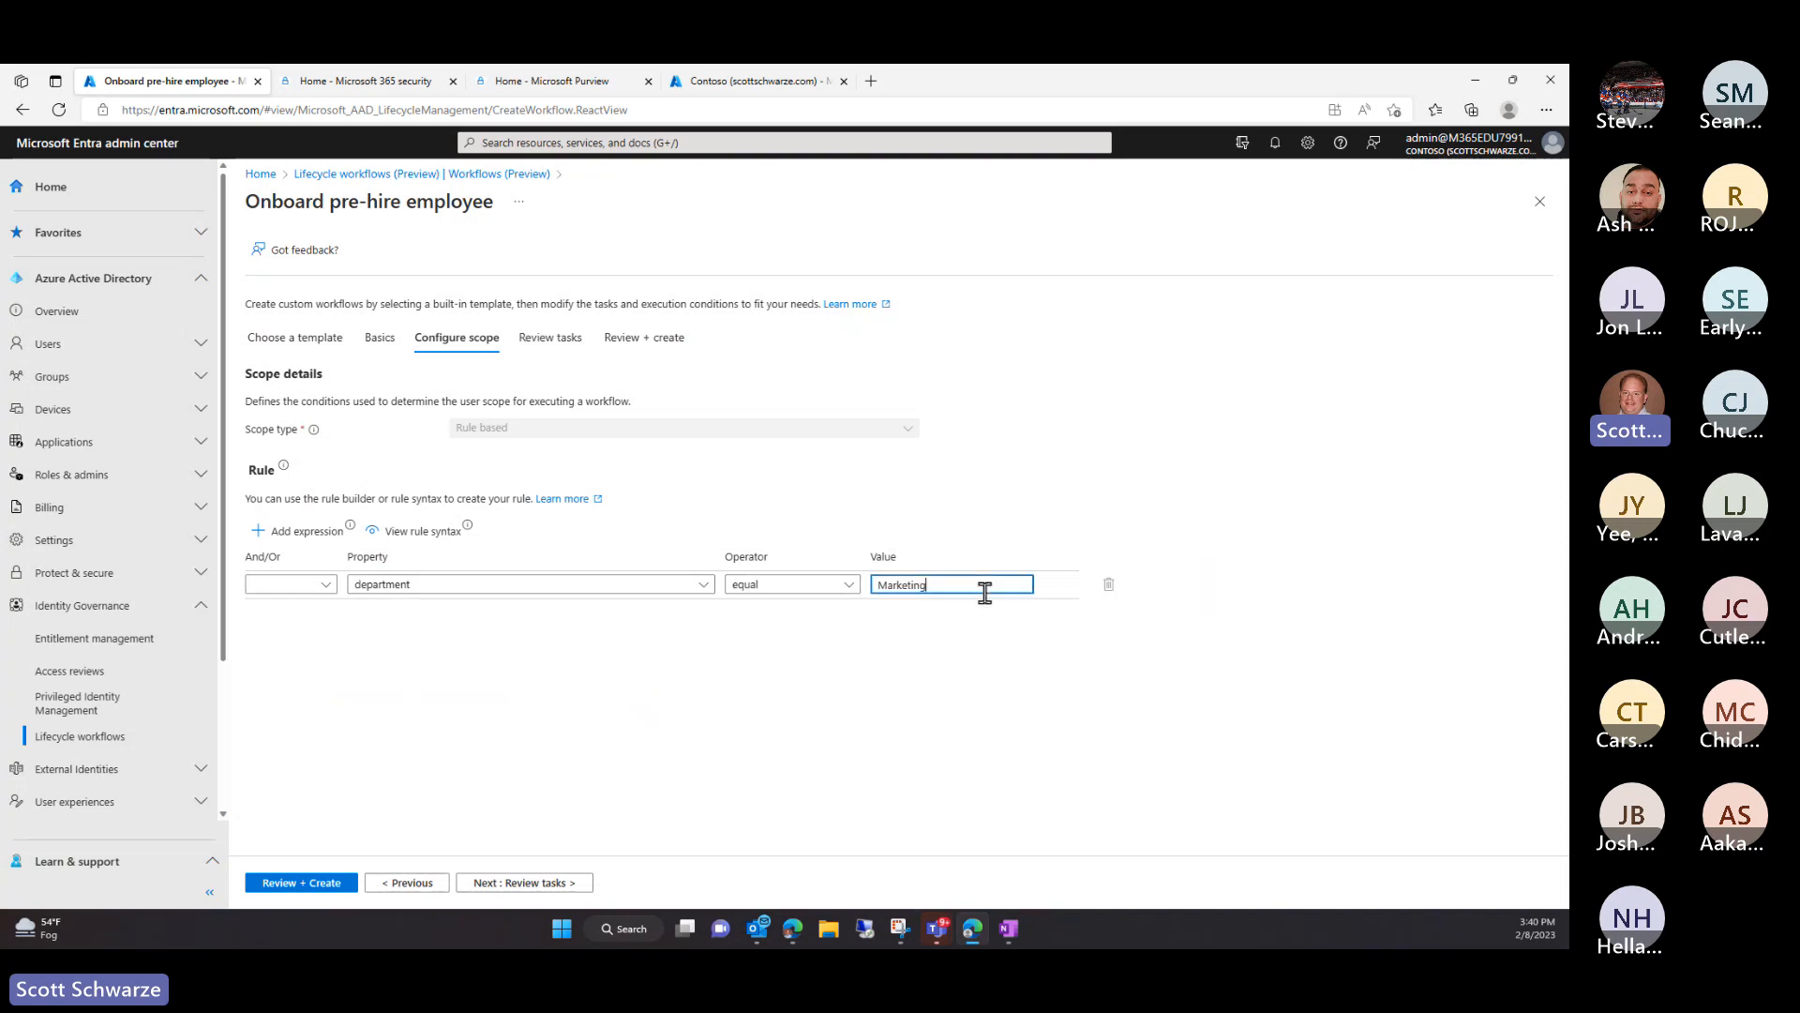
{"action": "left_click", "coordinate": [704, 589]}
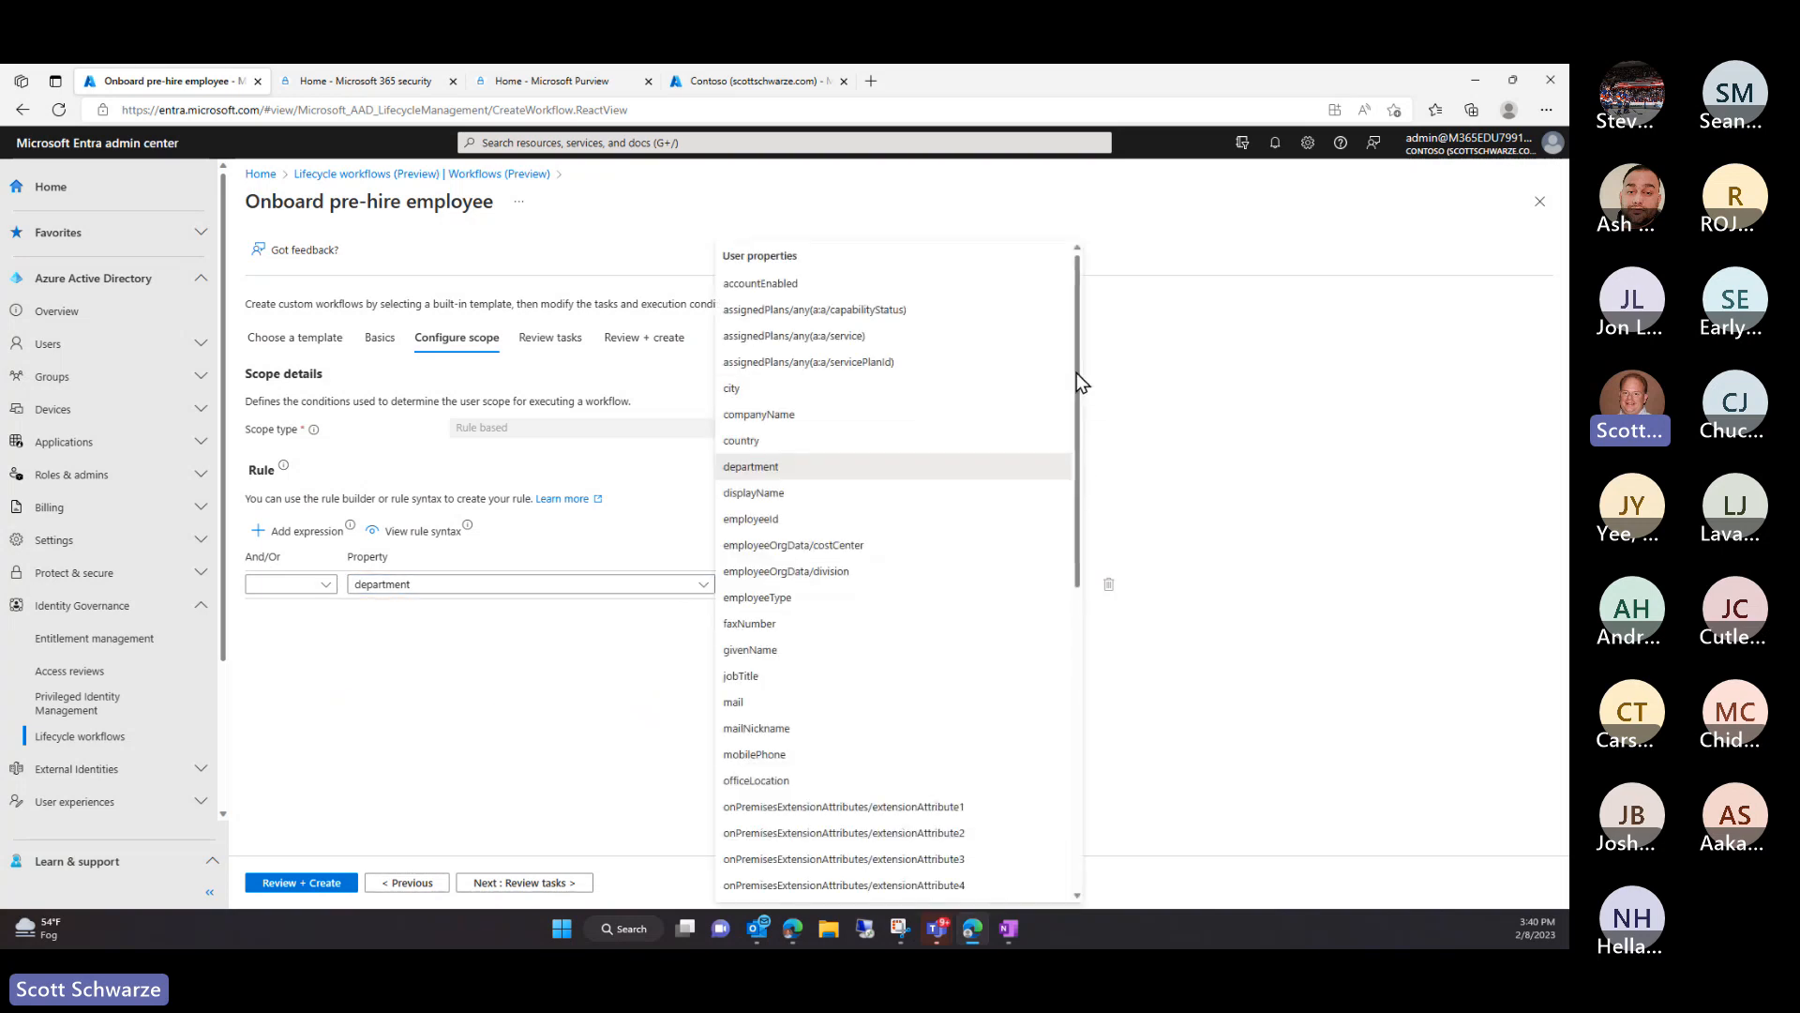
{"action": "left_click_drag", "start_coordinate": [1076, 373], "coordinate": [1073, 692]}
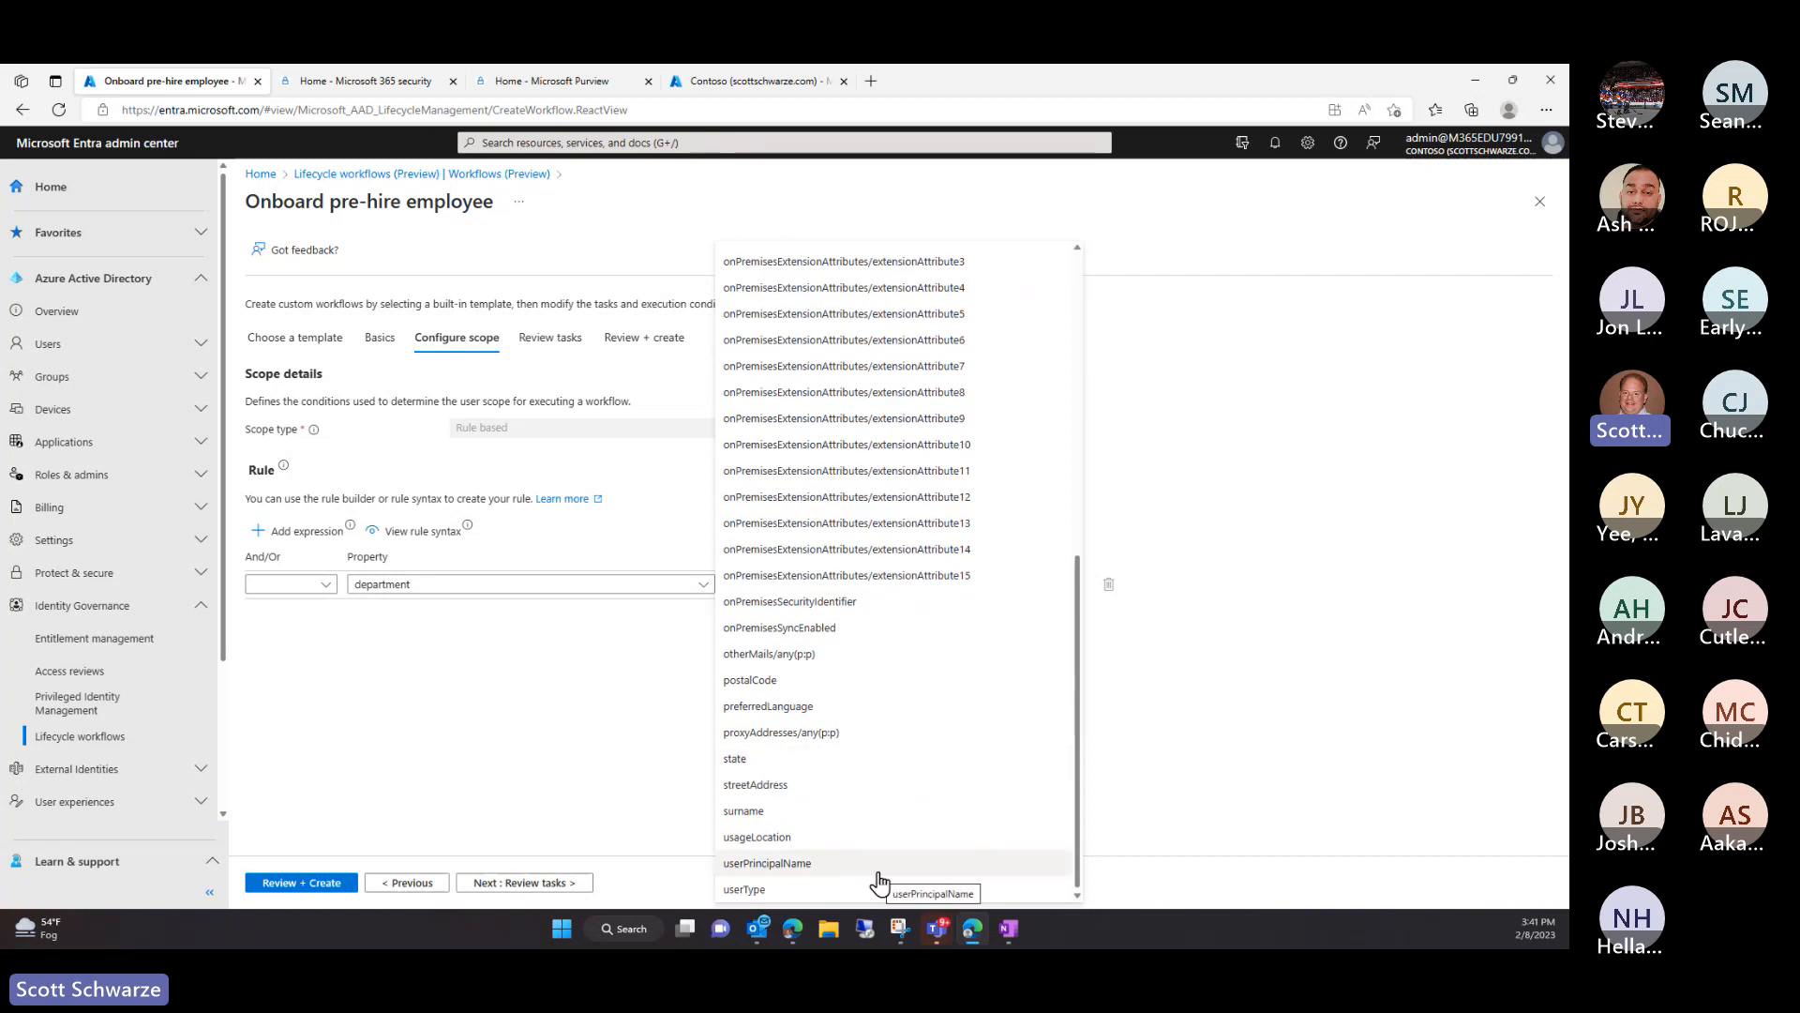
{"action": "scroll", "coordinate": [878, 882], "scroll_direction": "up", "scroll_amount": 5}
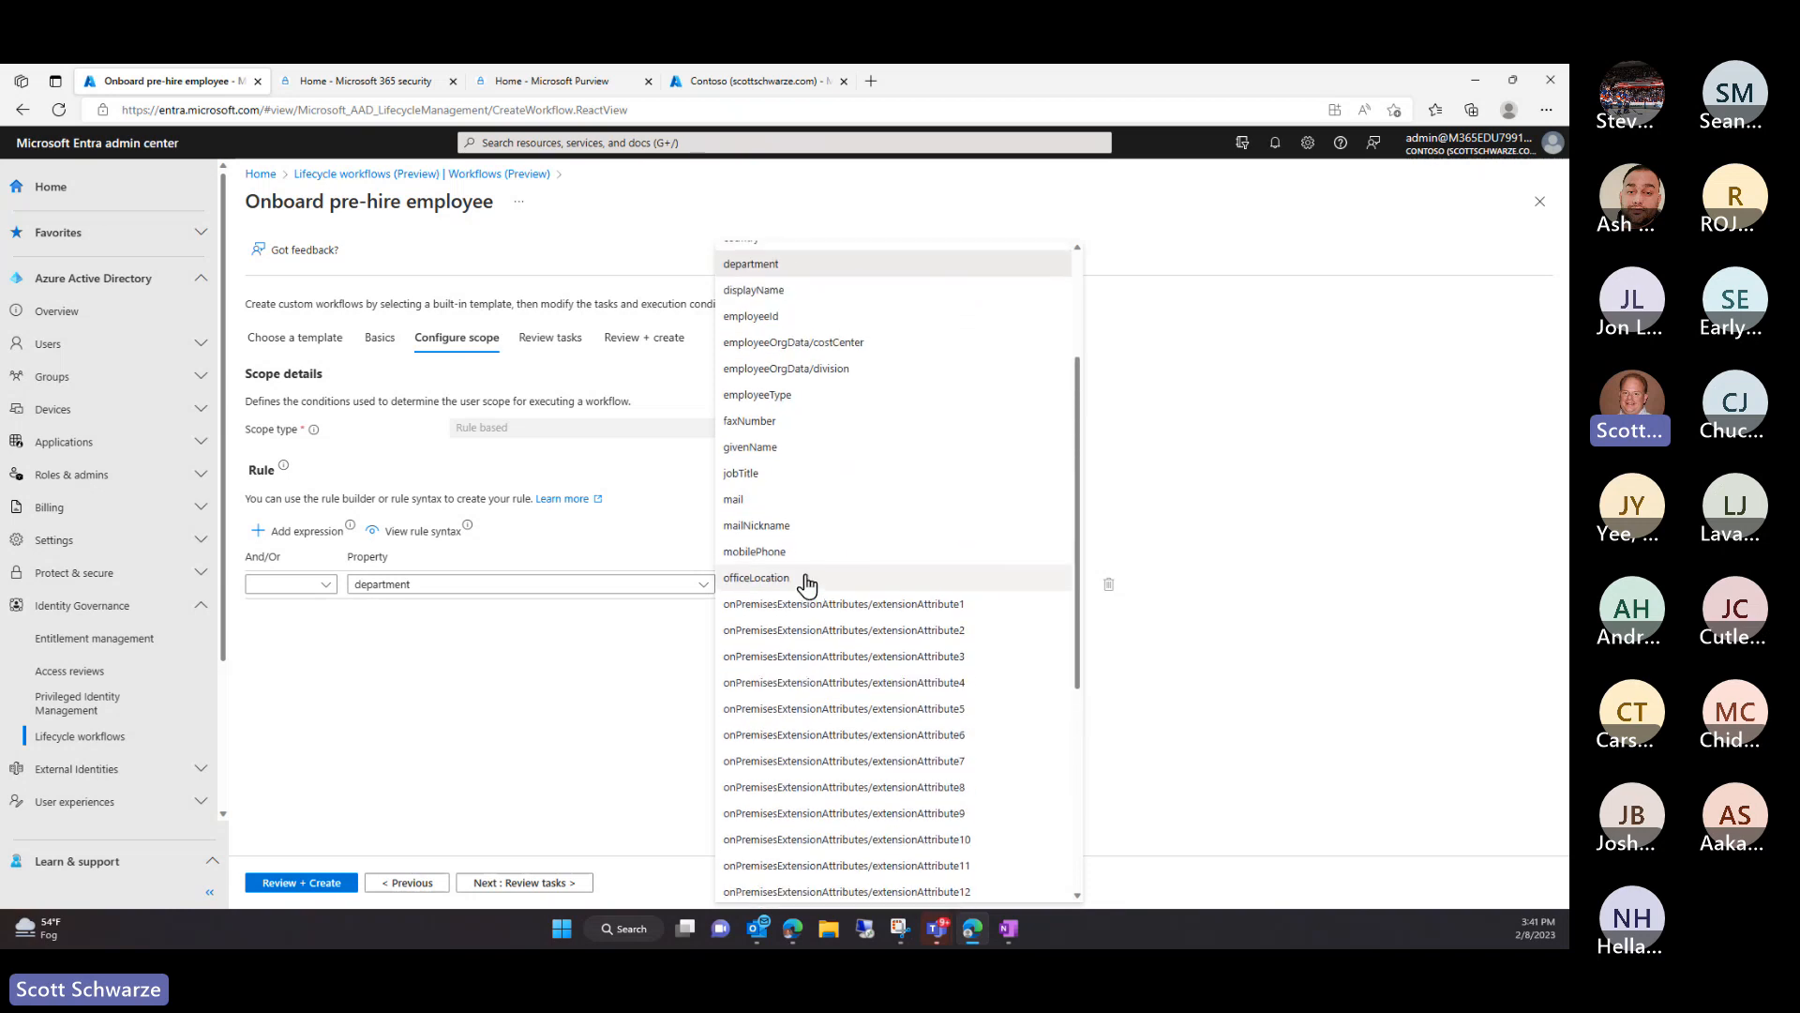
{"action": "scroll", "coordinate": [805, 583], "scroll_direction": "up", "scroll_amount": 3}
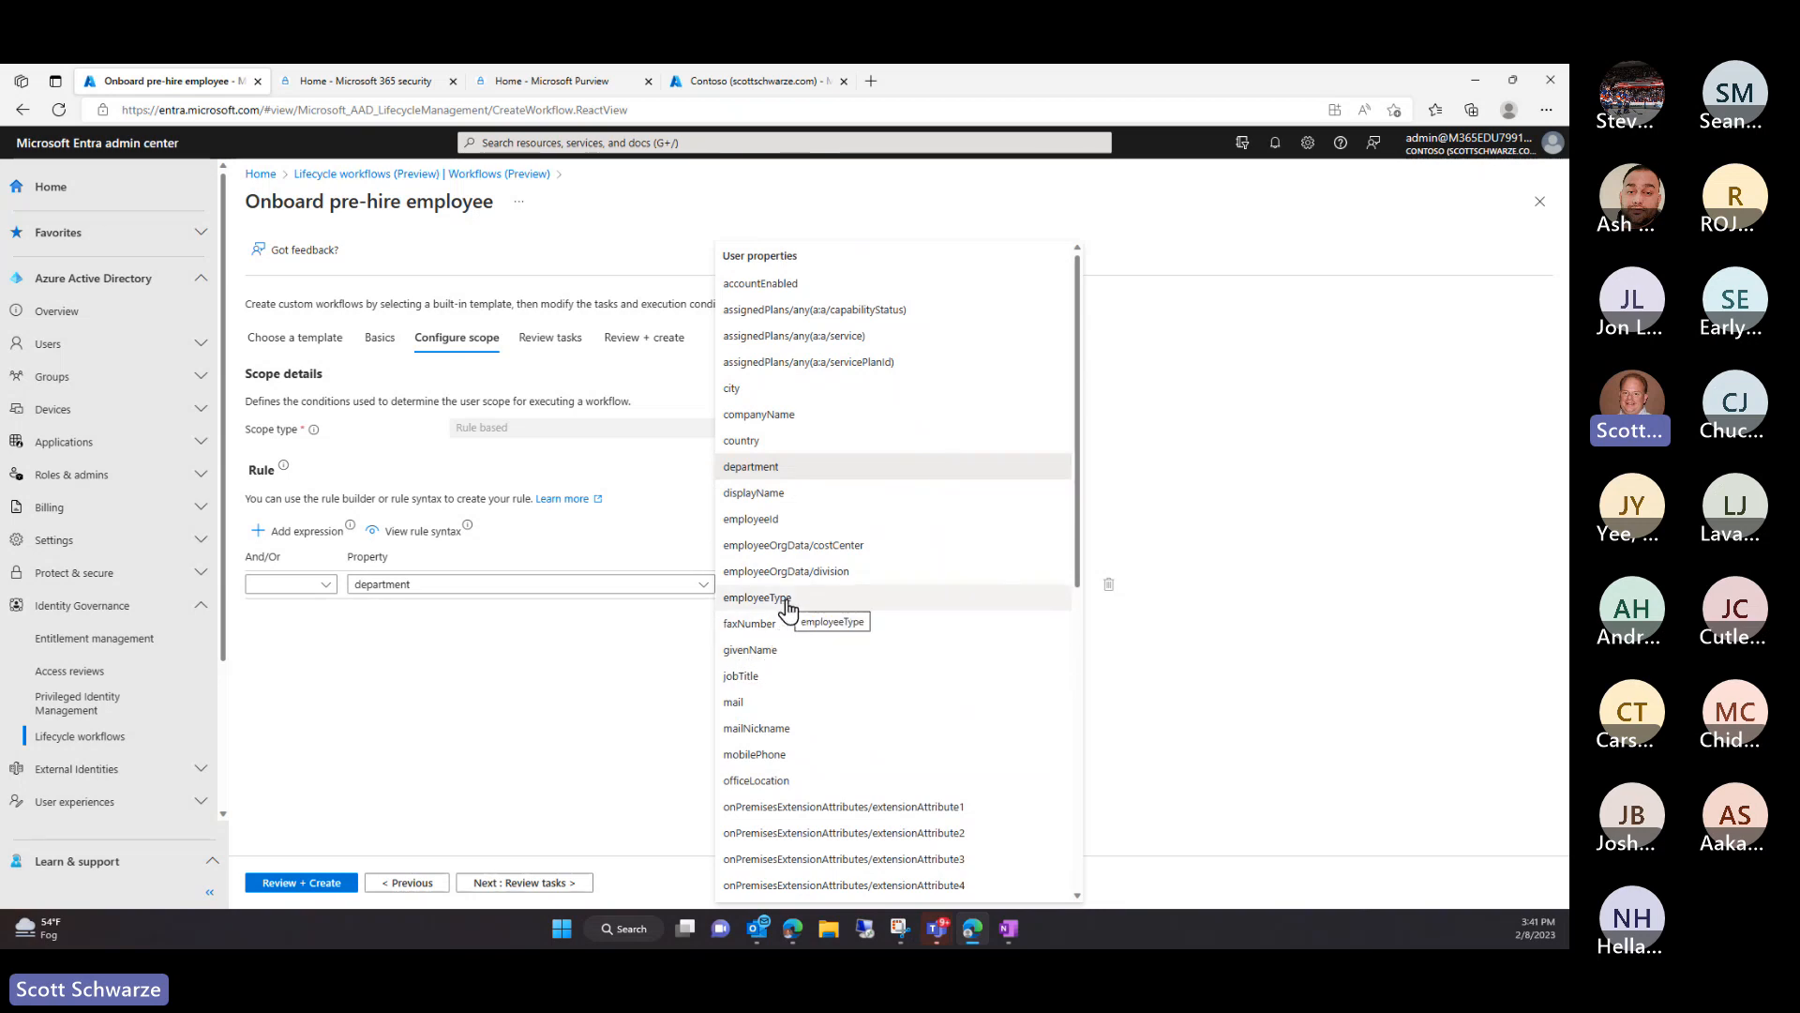
{"action": "scroll", "coordinate": [806, 699], "scroll_direction": "down", "scroll_amount": 5}
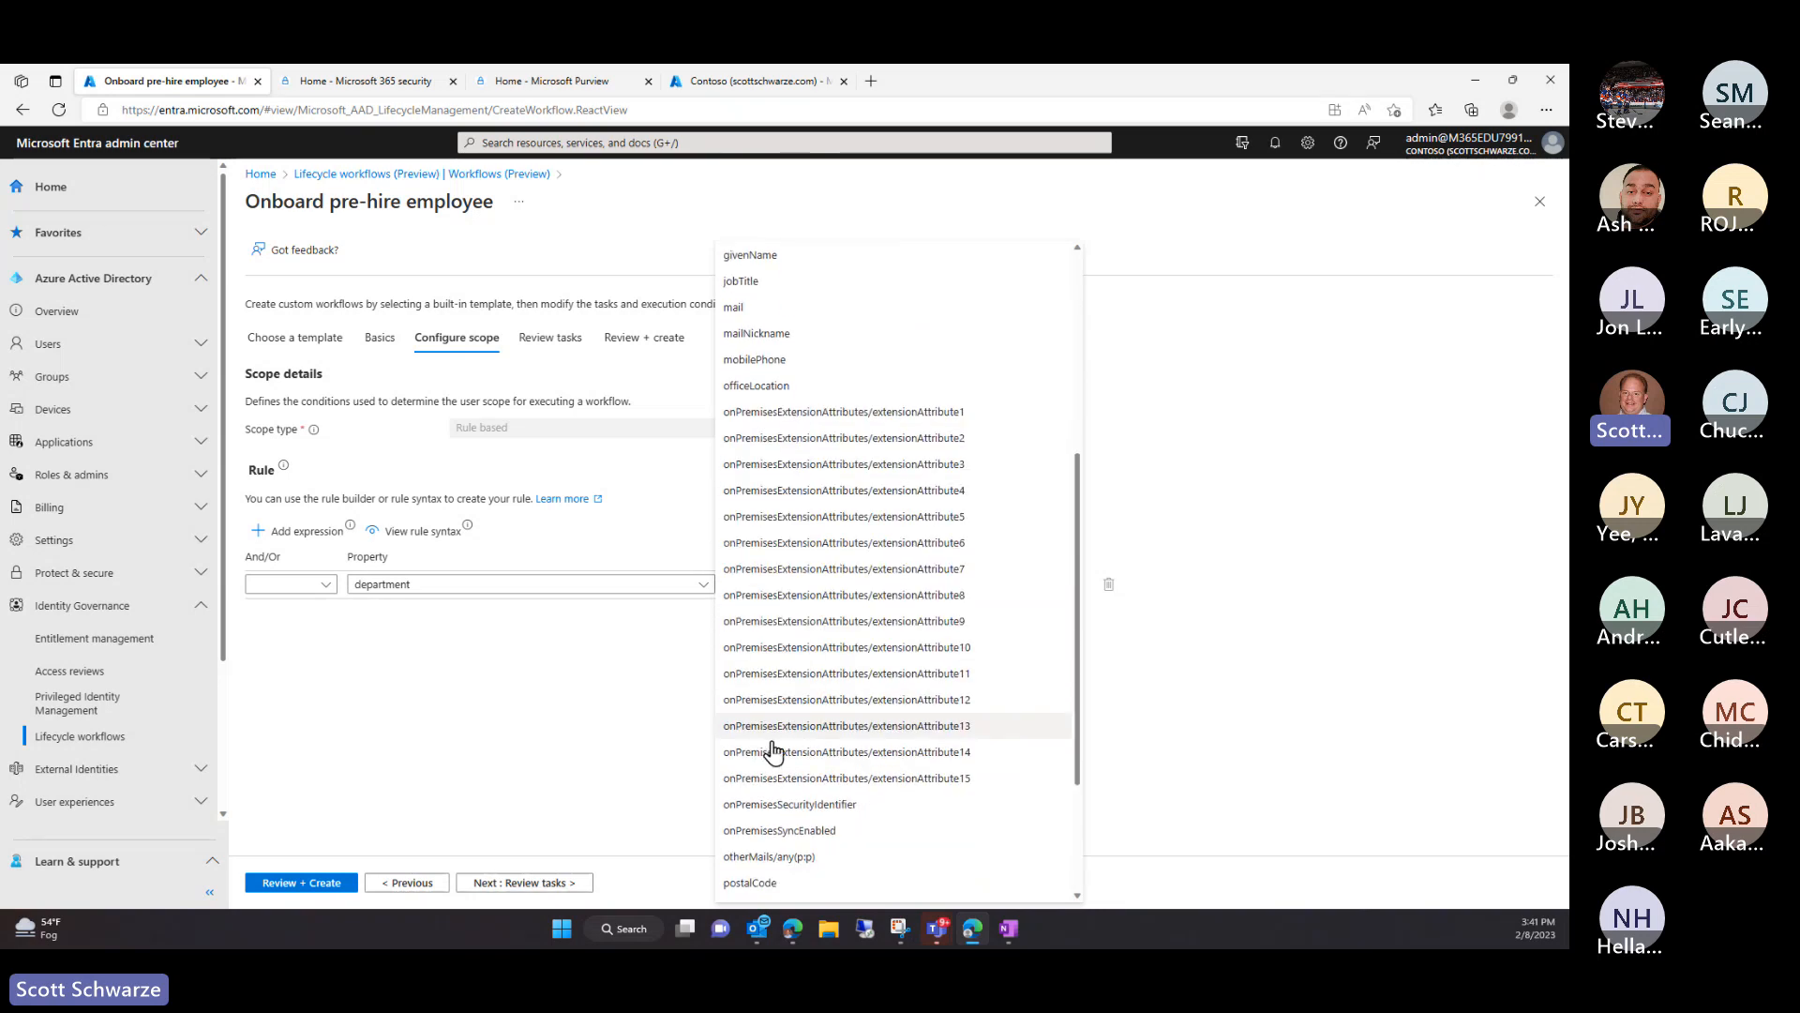
{"action": "left_click", "coordinate": [475, 701]}
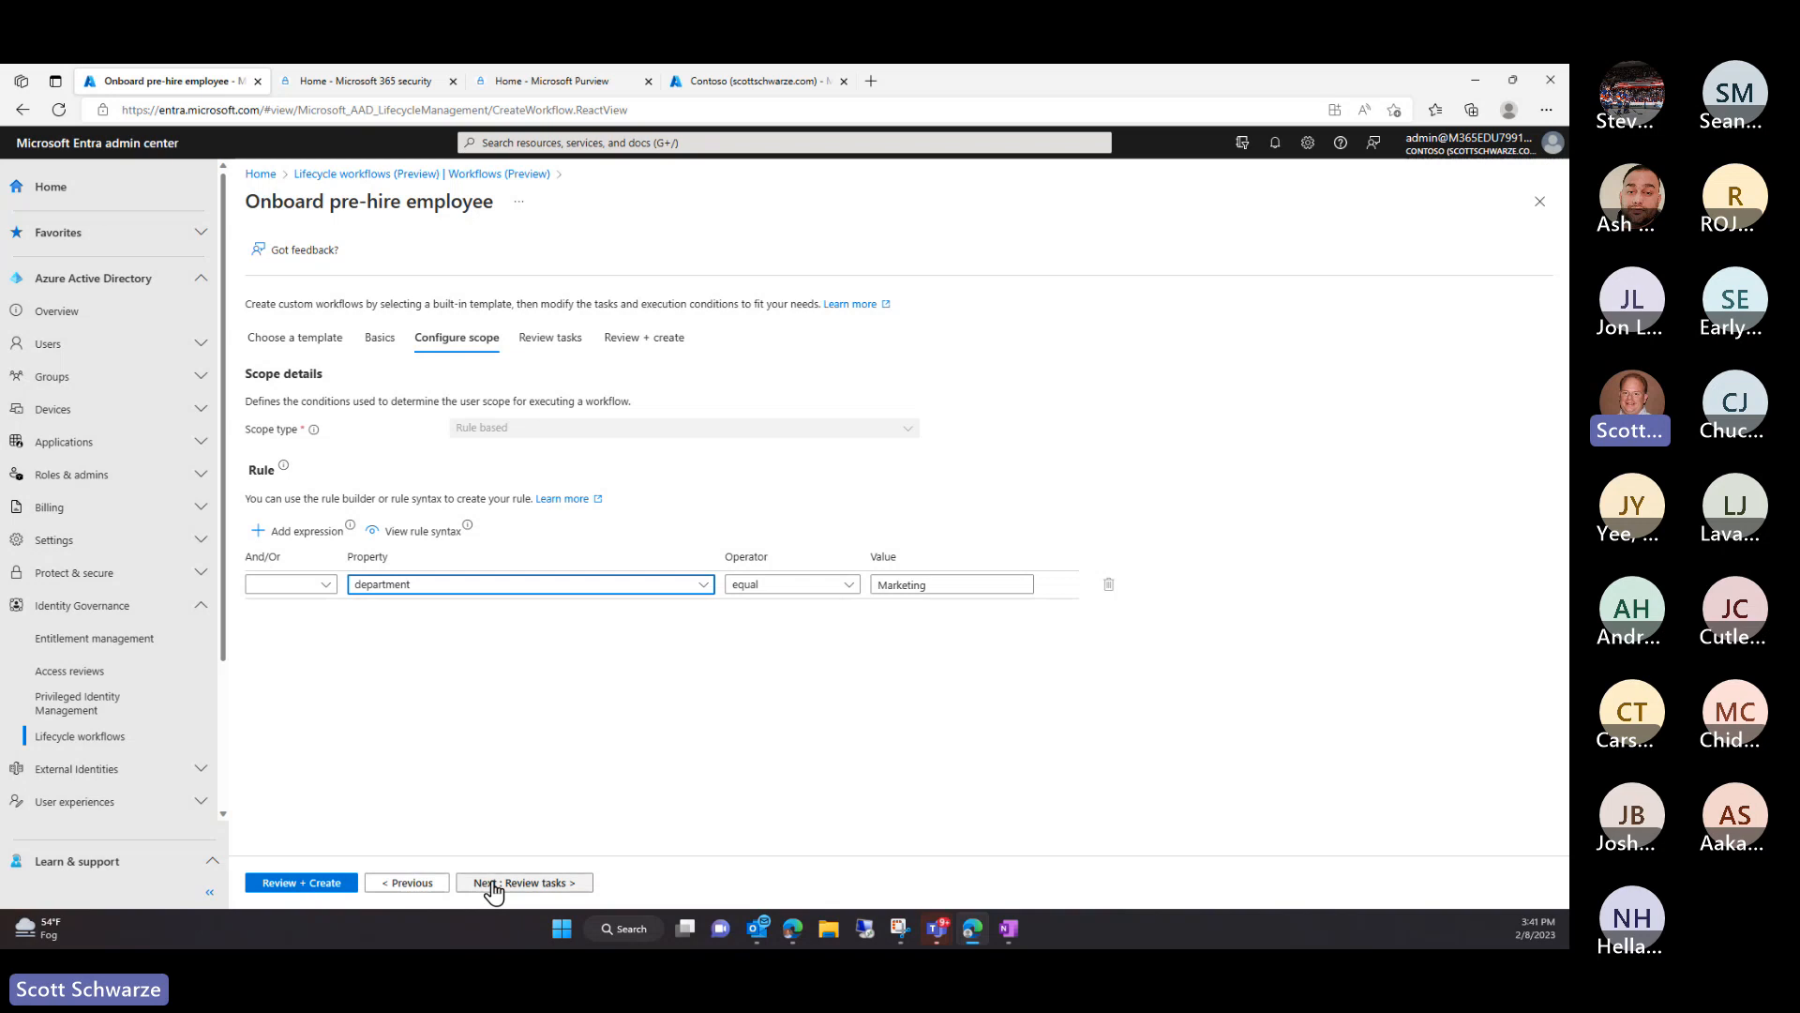
{"action": "left_click", "coordinate": [279, 542]}
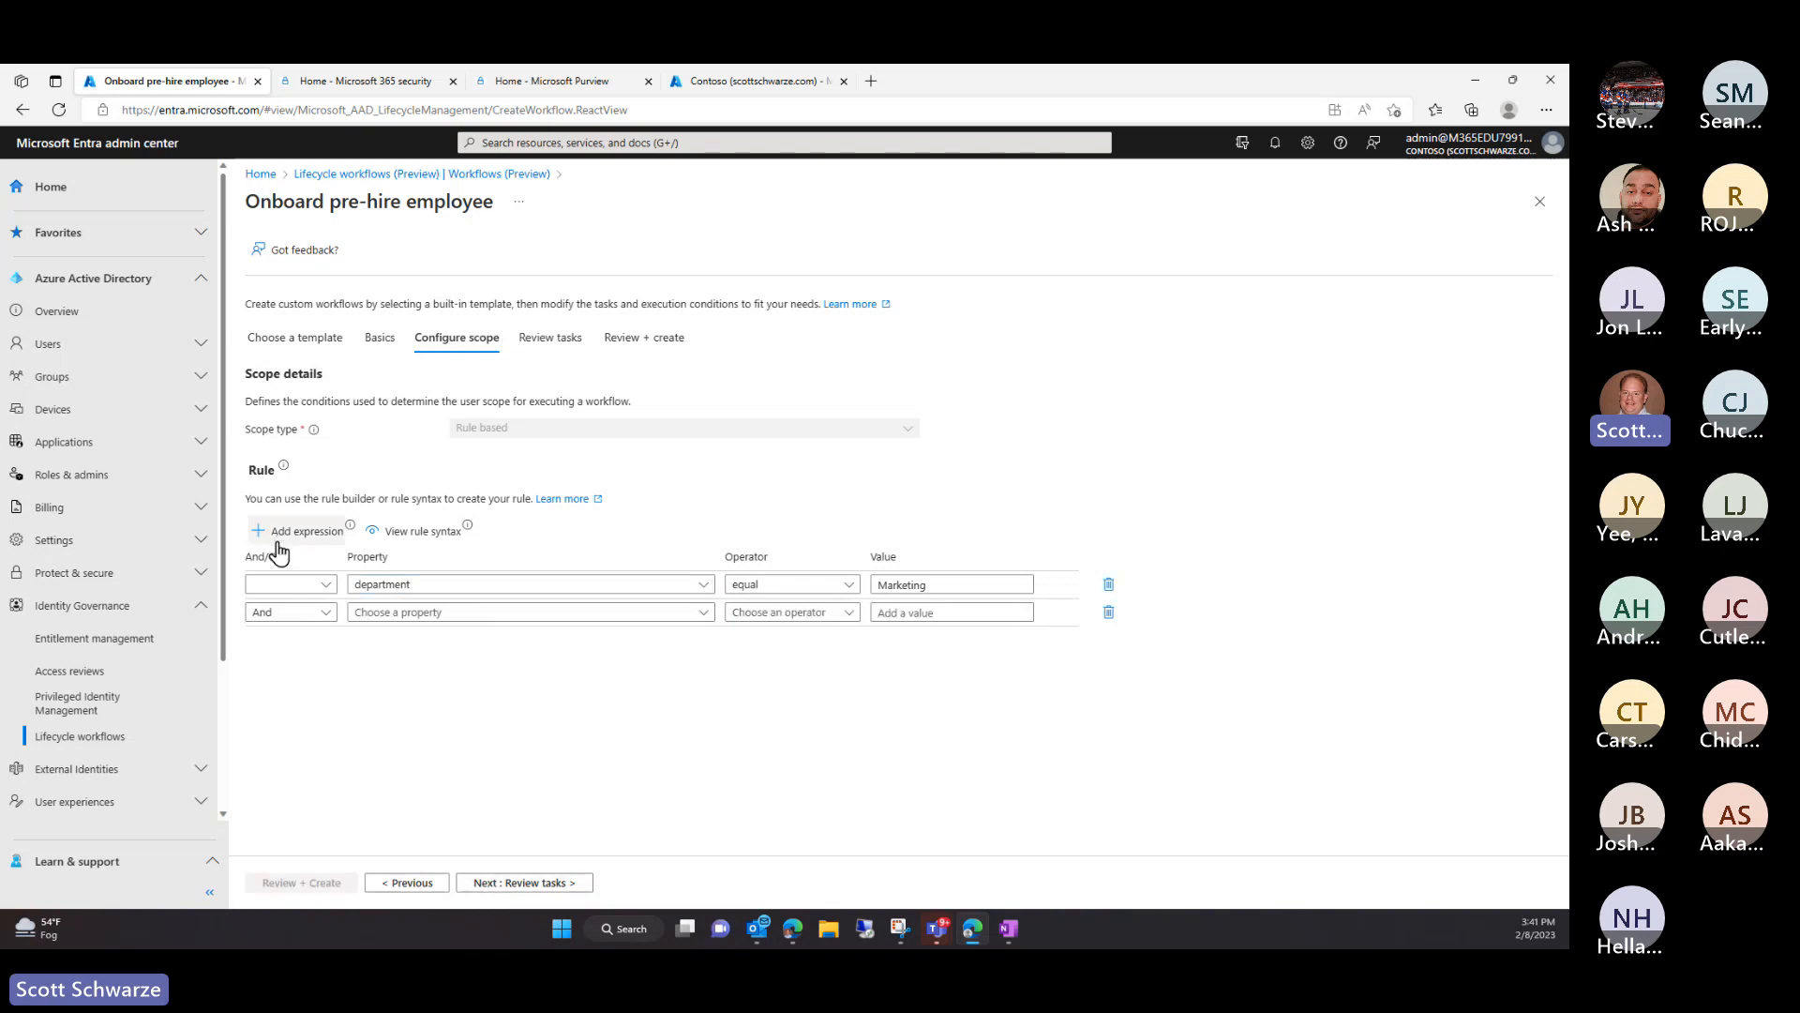
Check the And/Or and Property options on the new row, then delete that empty row
{"action": "left_click", "coordinate": [329, 613]}
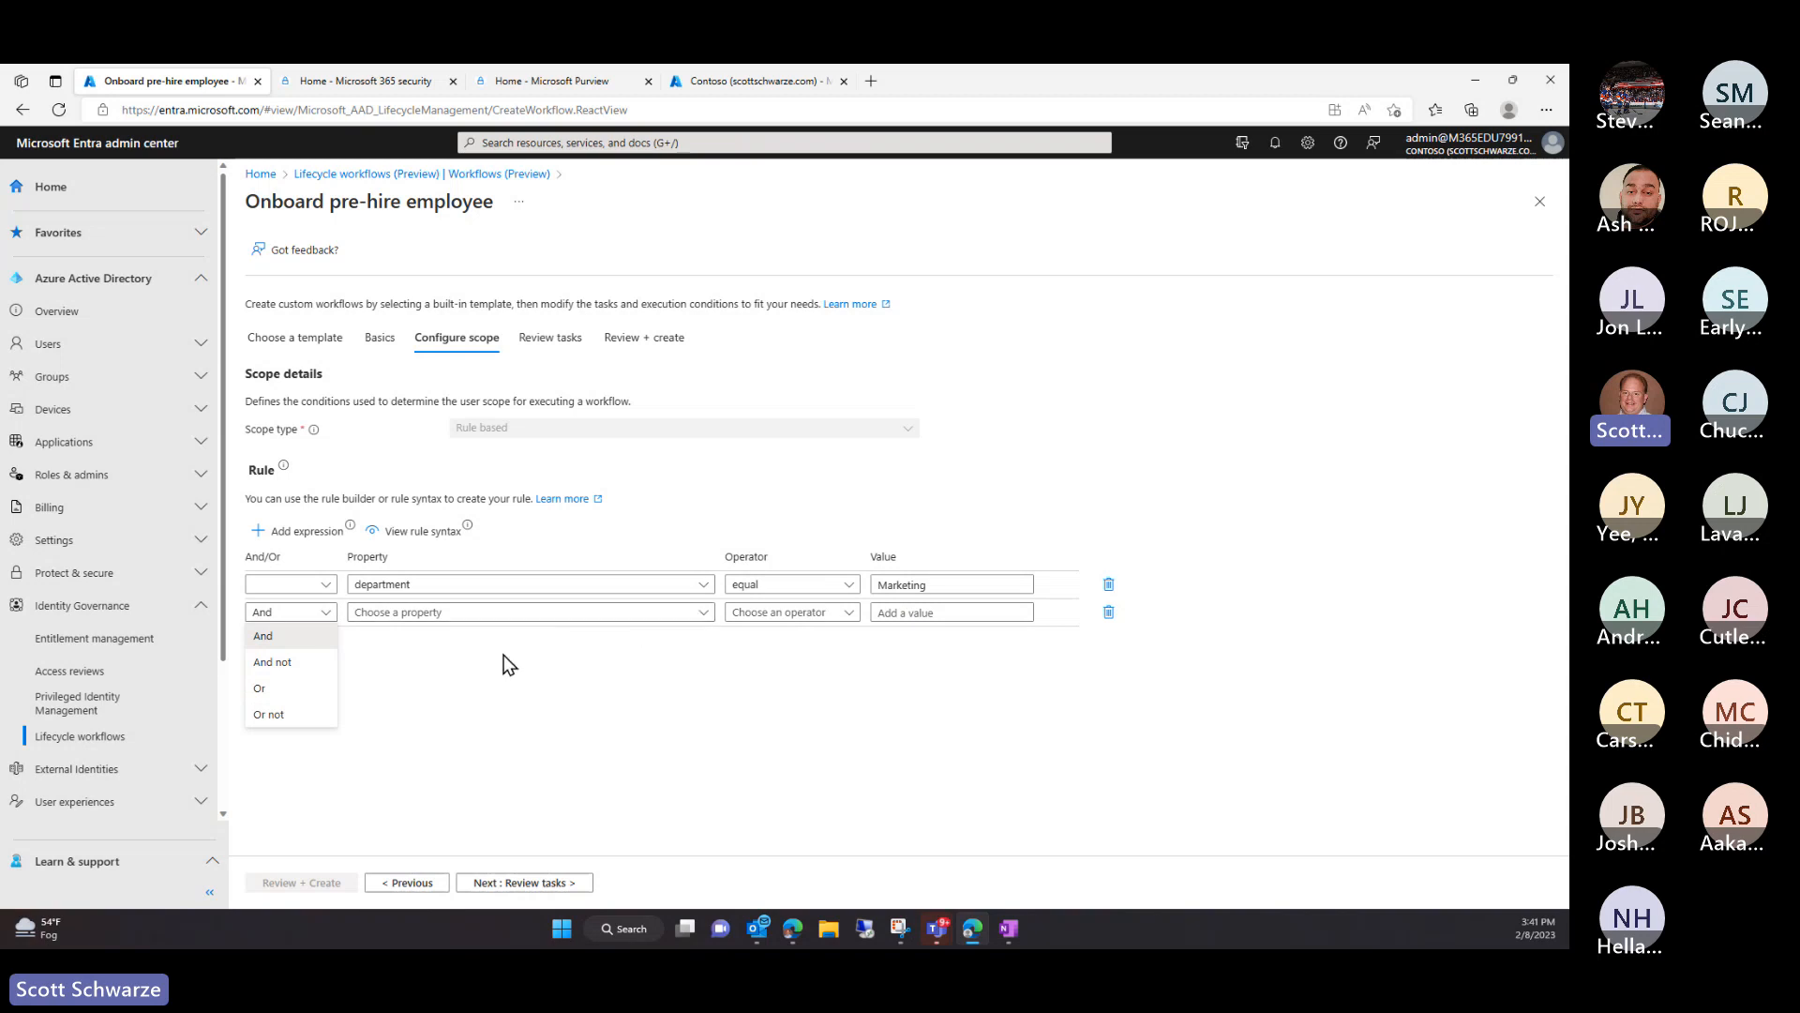
{"action": "left_click", "coordinate": [286, 636]}
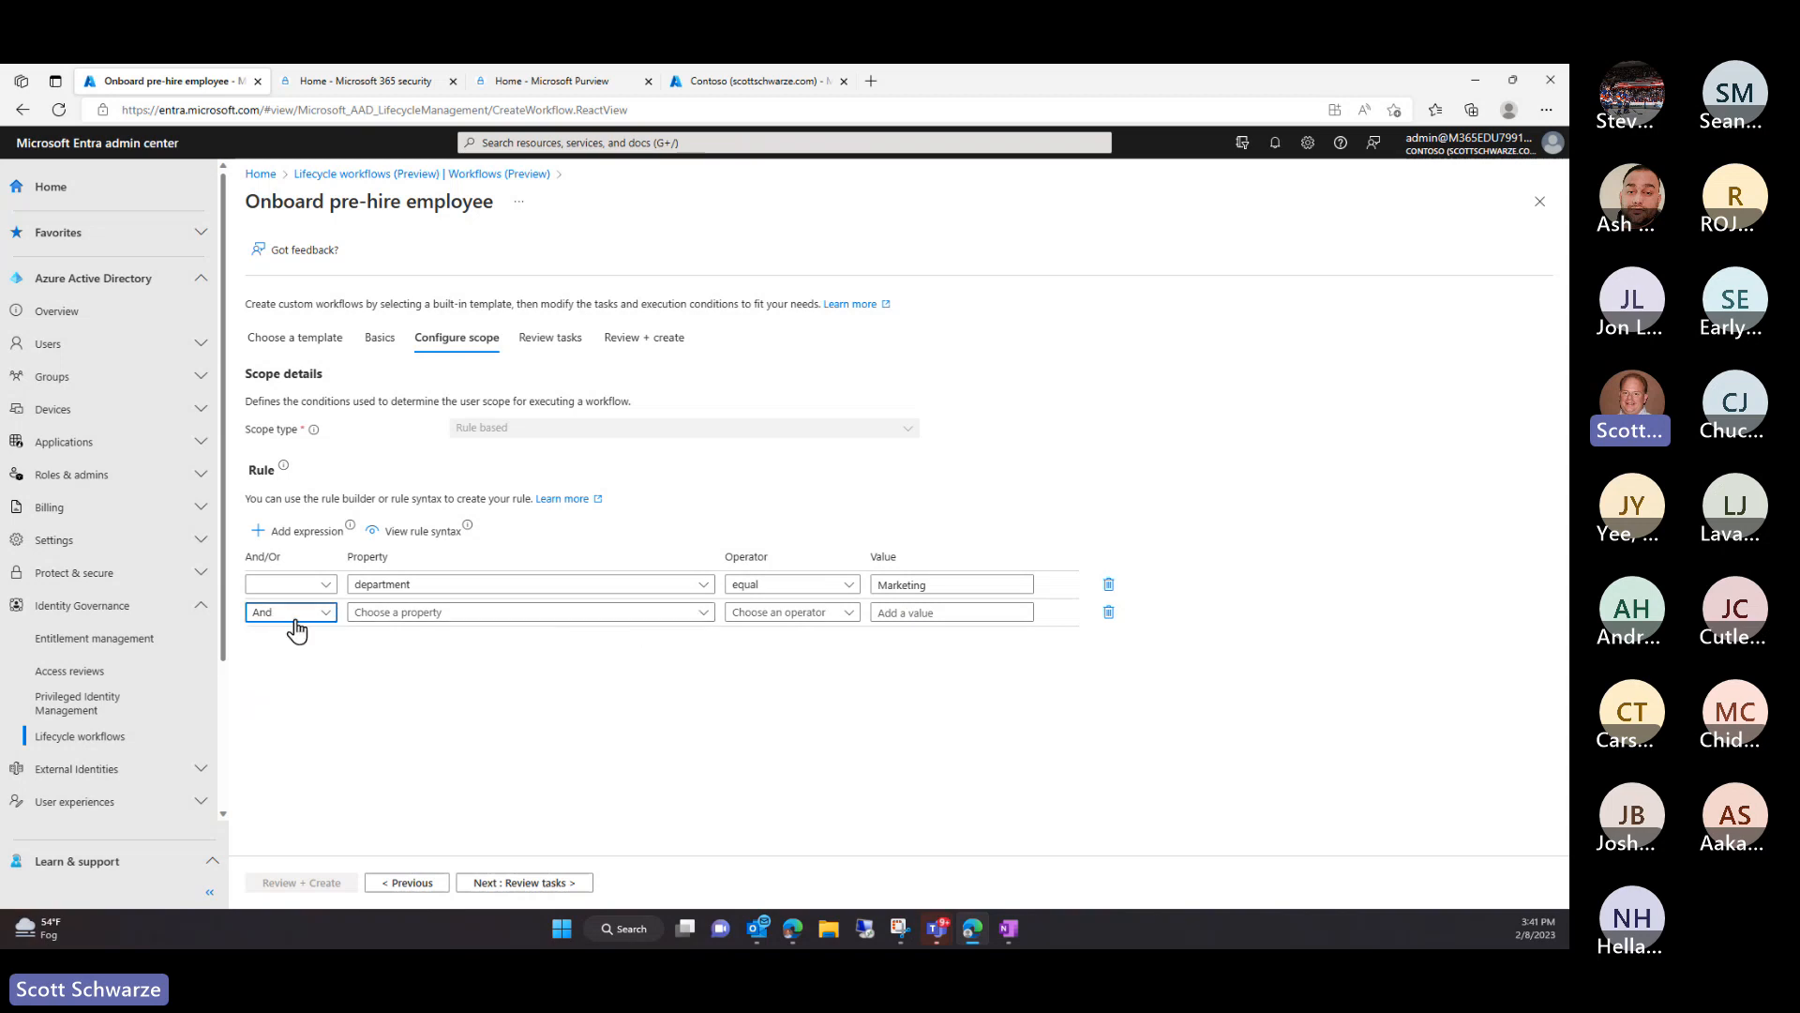
{"action": "left_click", "coordinate": [697, 615]}
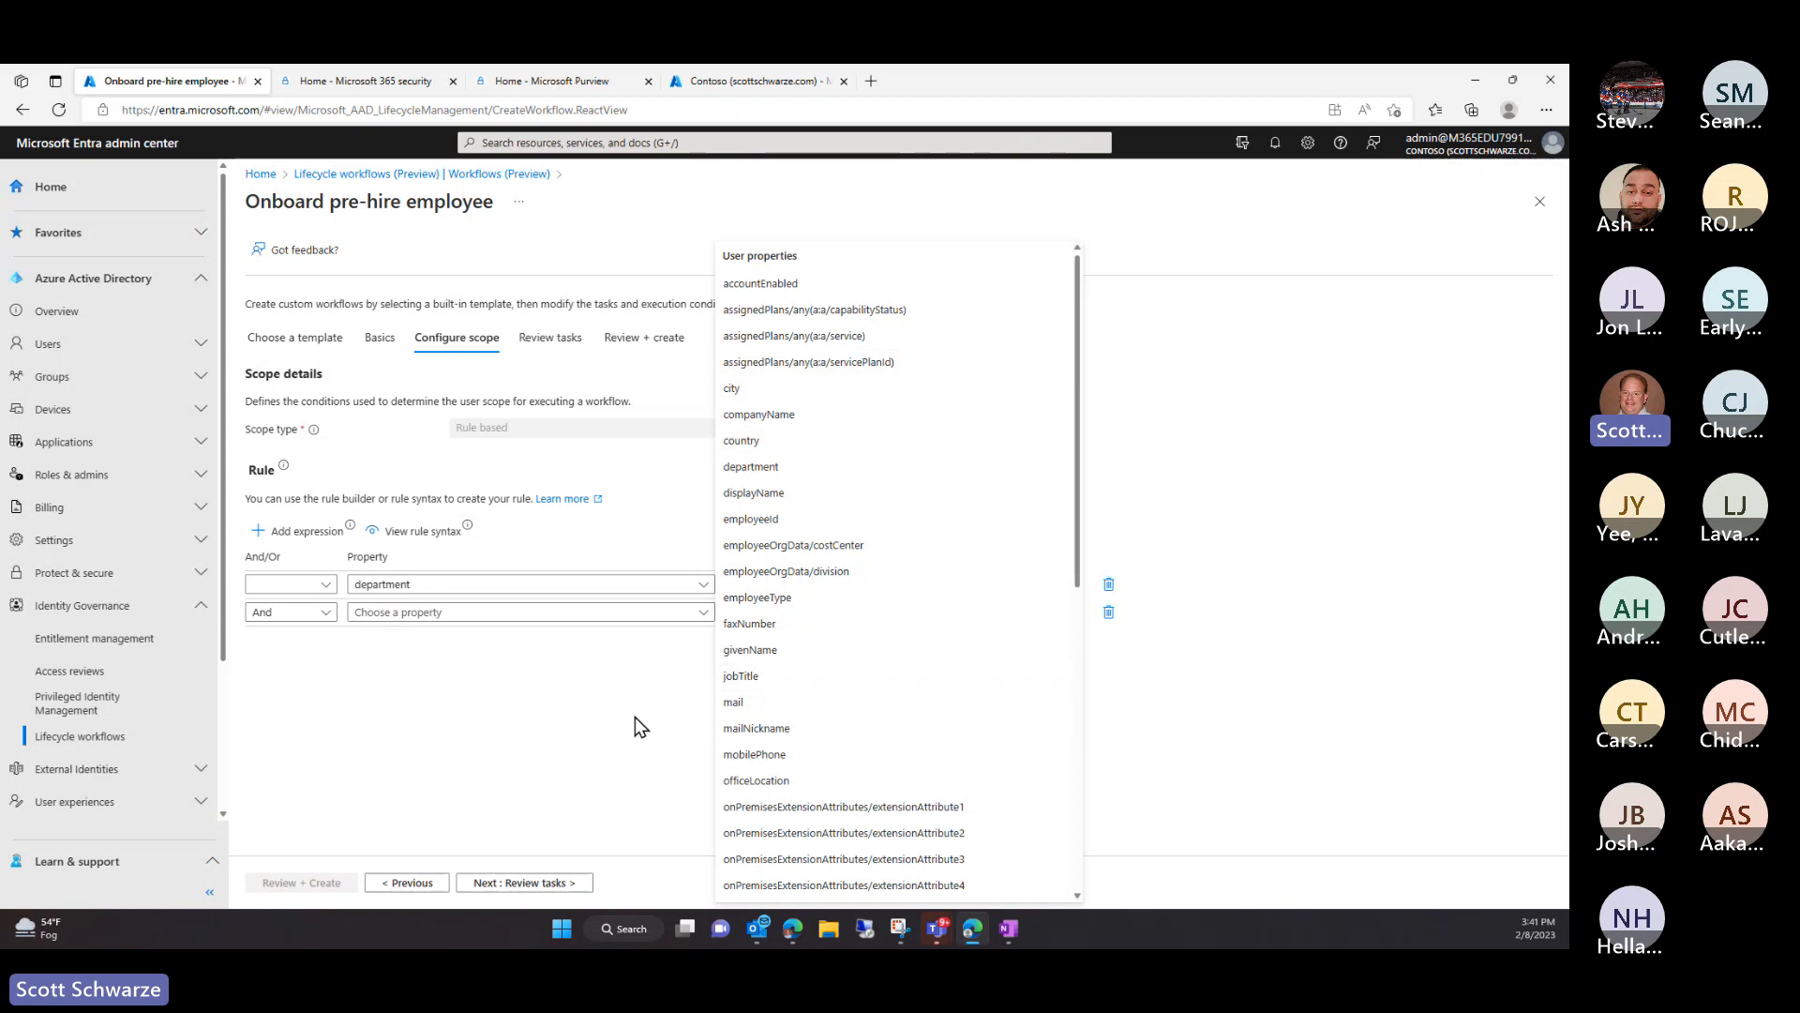
{"action": "left_click", "coordinate": [559, 689]}
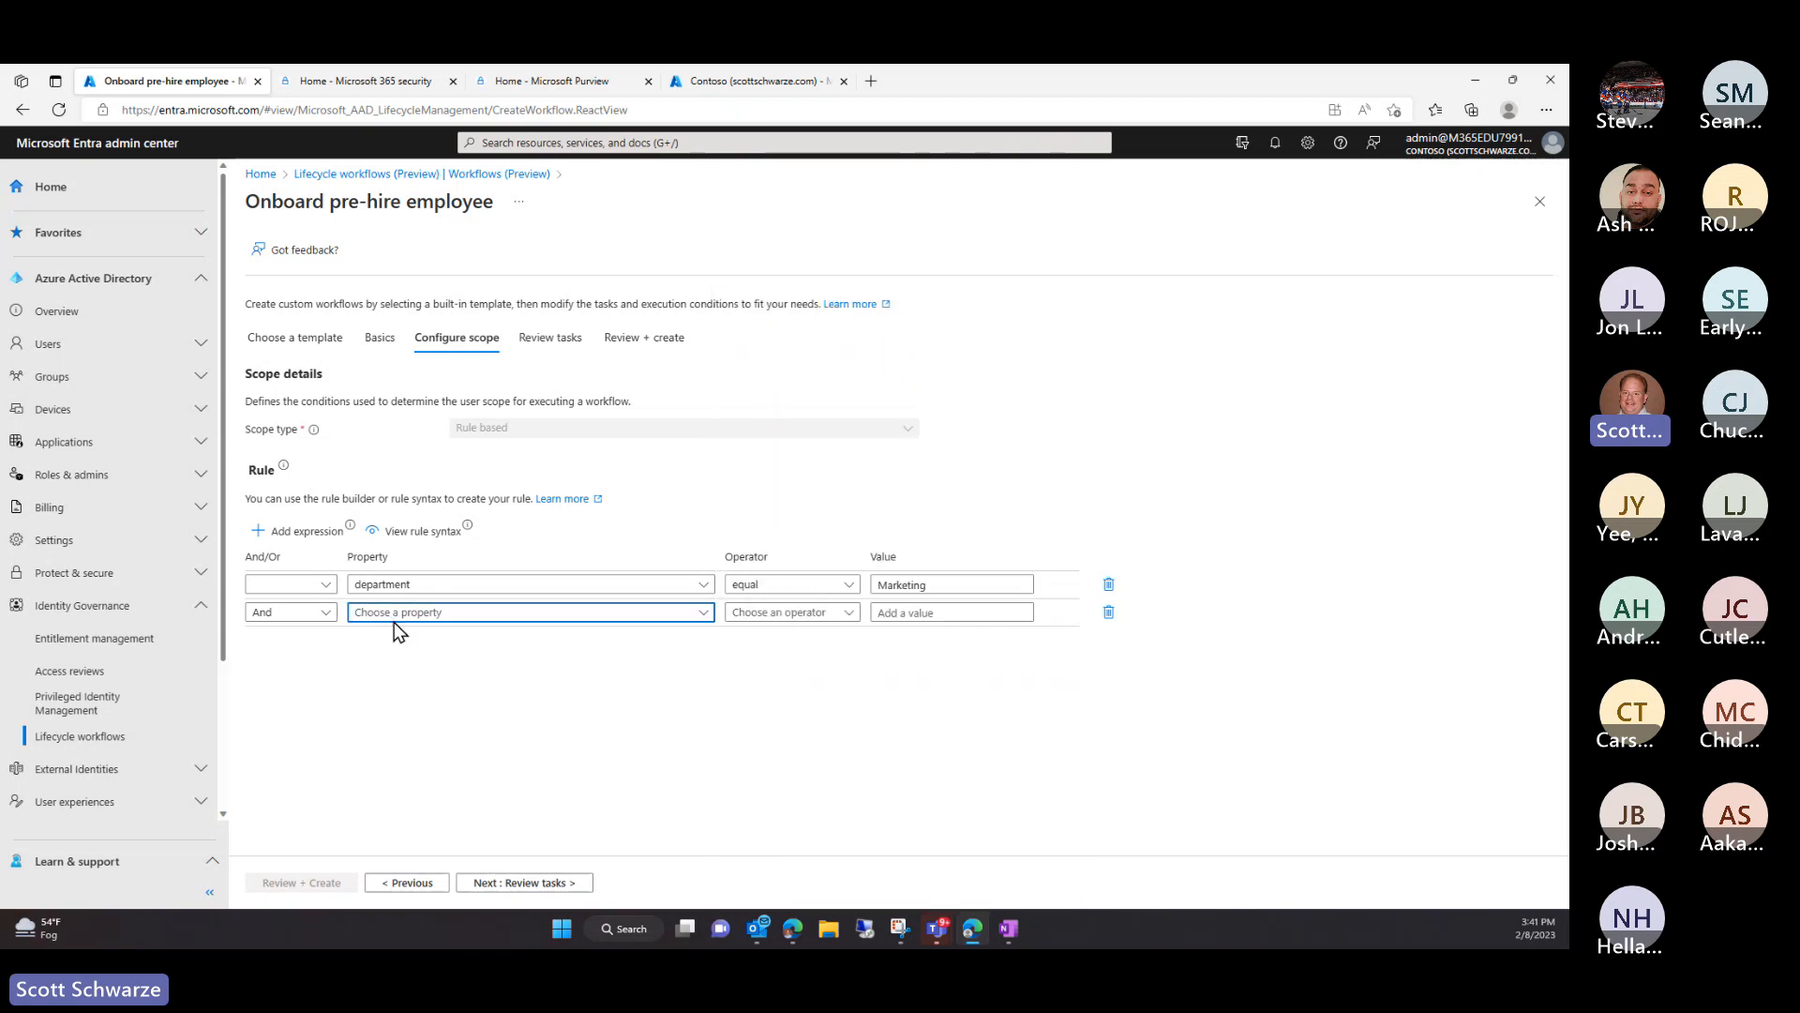
{"action": "left_click", "coordinate": [1108, 612]}
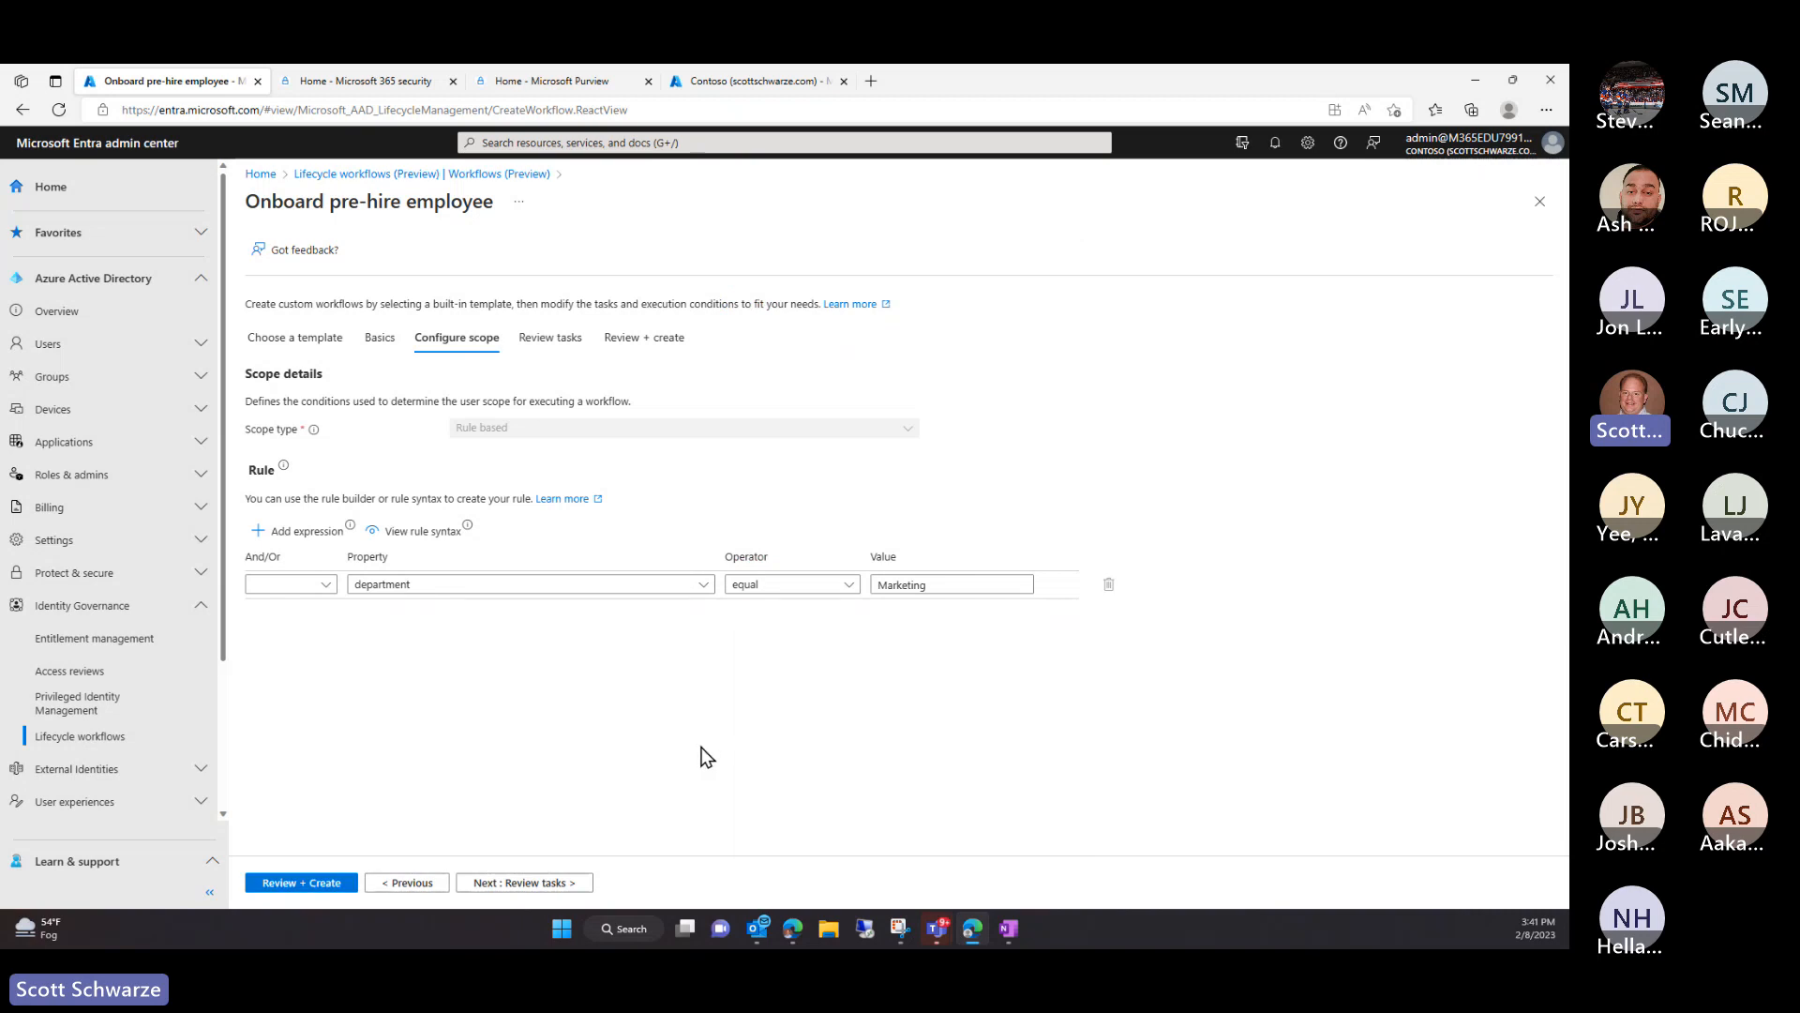
Move to Review tasks and open the Generate TAP and Send Email task settings
{"action": "left_click", "coordinate": [501, 884]}
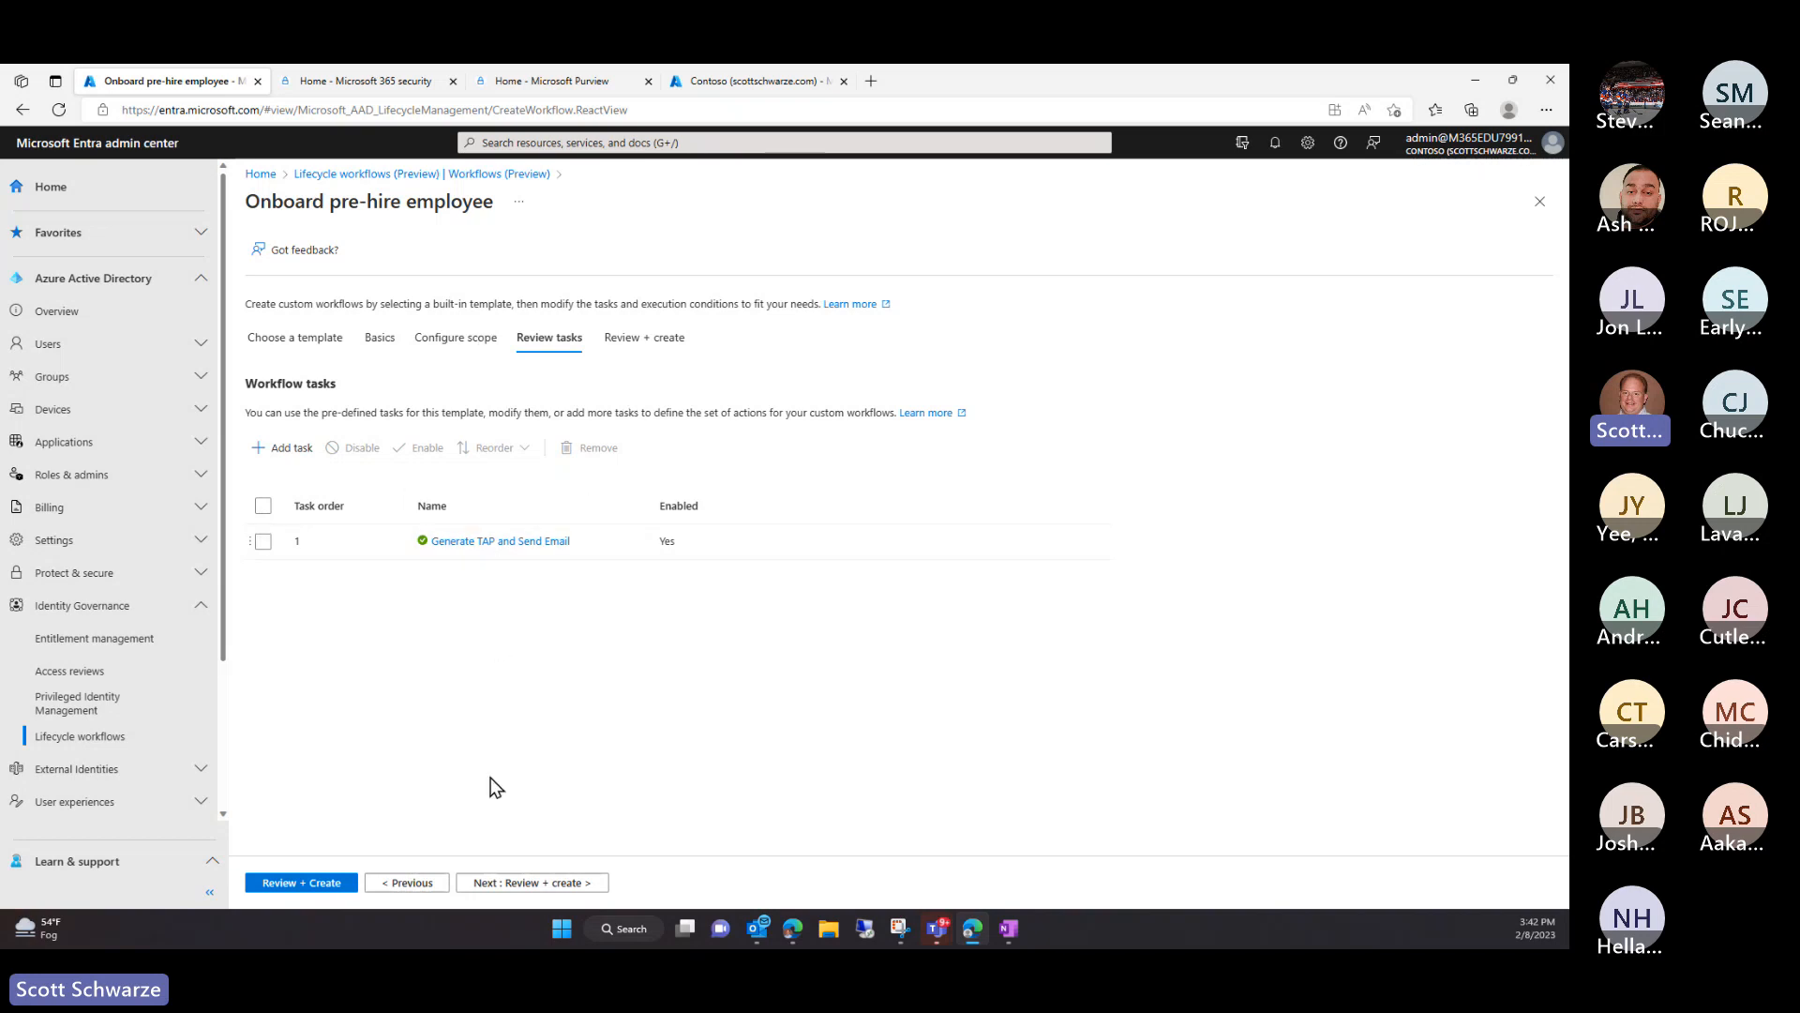
{"action": "left_click", "coordinate": [450, 542]}
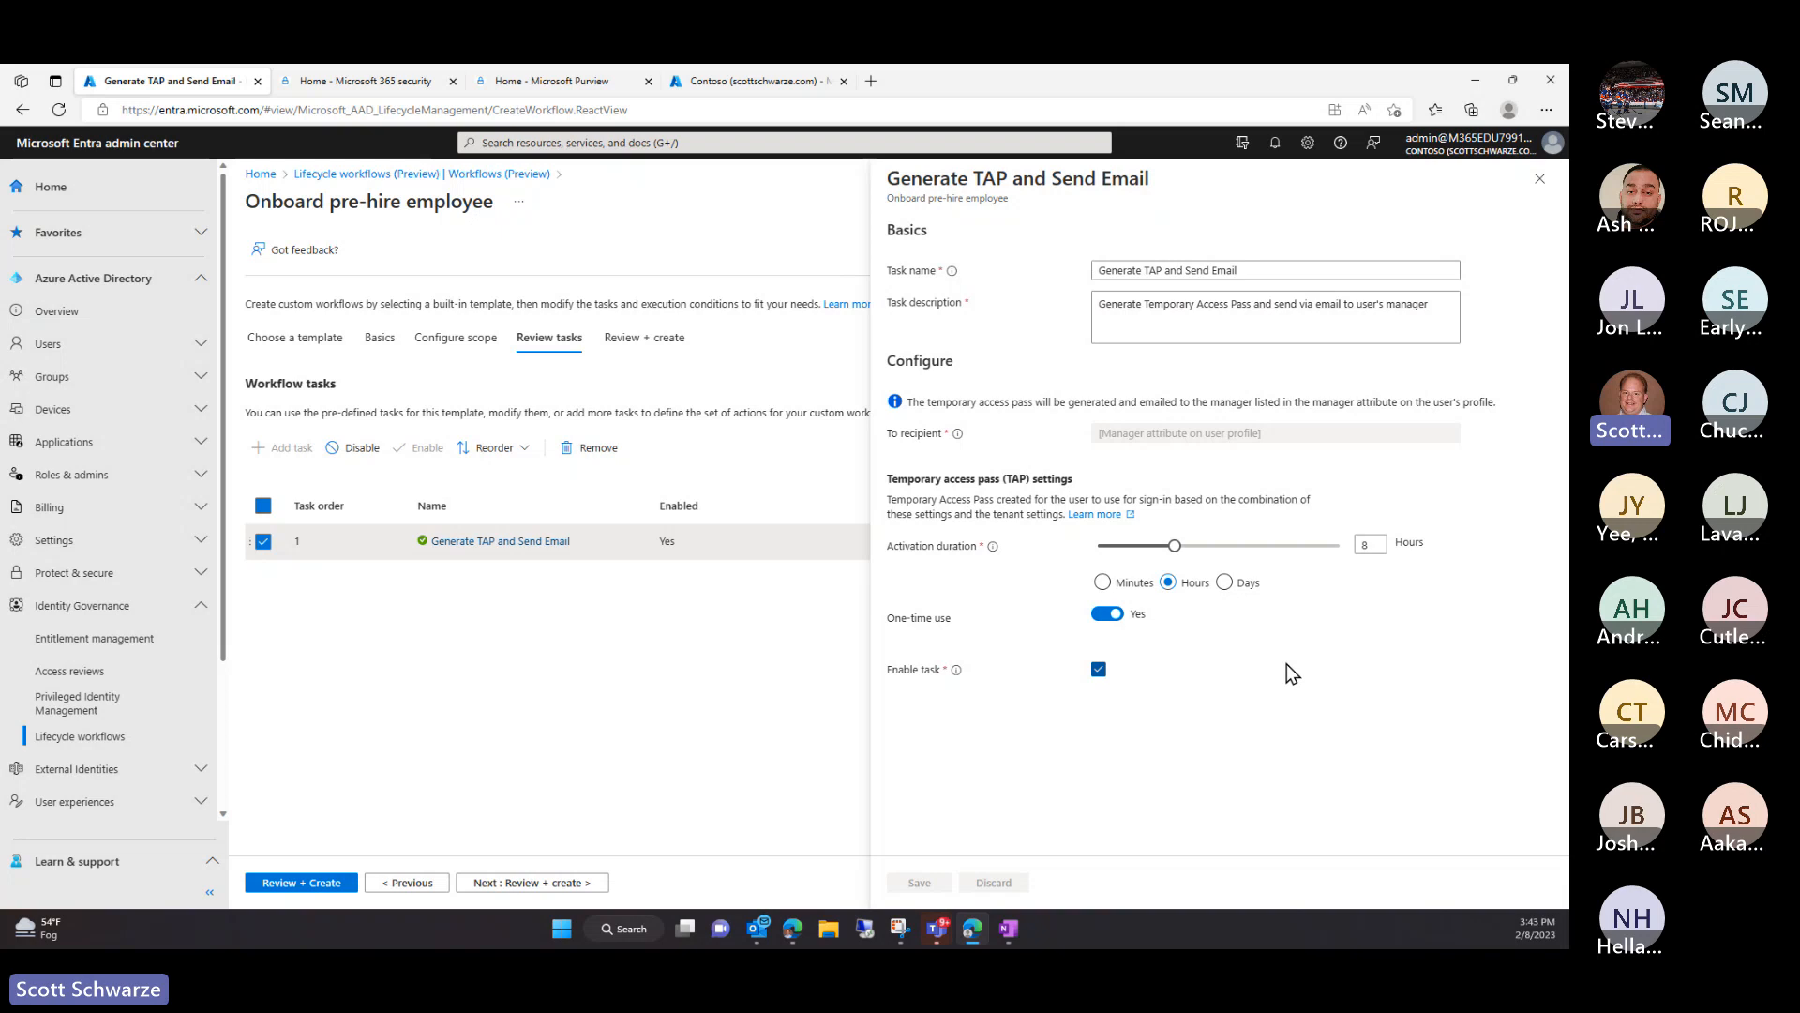
Set the TAP activation duration to 7 days
{"action": "left_click", "coordinate": [1224, 583]}
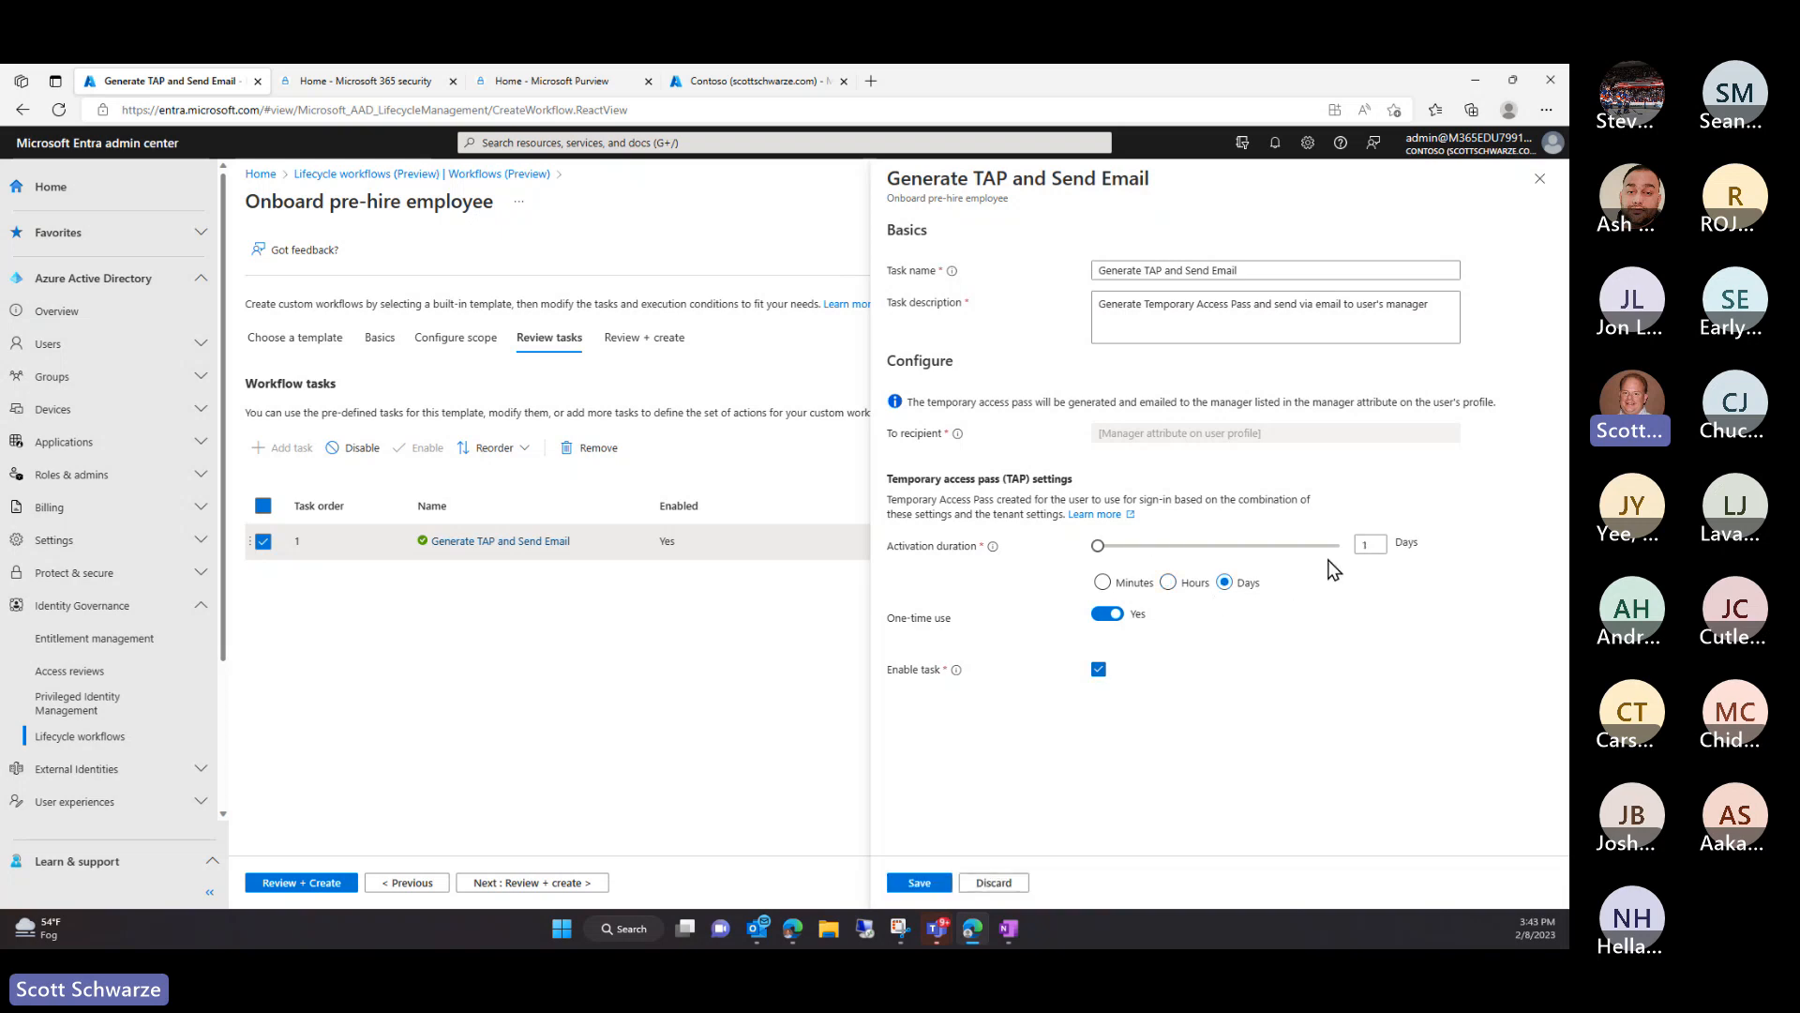
{"action": "left_click", "coordinate": [1376, 544]}
{"action": "type", "text": "7"}
{"action": "left_click", "coordinate": [1379, 690]}
Toggle one-time use off and back on, then save the Generate TAP and Send Email settings
{"action": "left_click", "coordinate": [1107, 615]}
{"action": "left_click", "coordinate": [1106, 615]}
{"action": "left_click_drag", "start_coordinate": [887, 478], "coordinate": [1001, 477]}
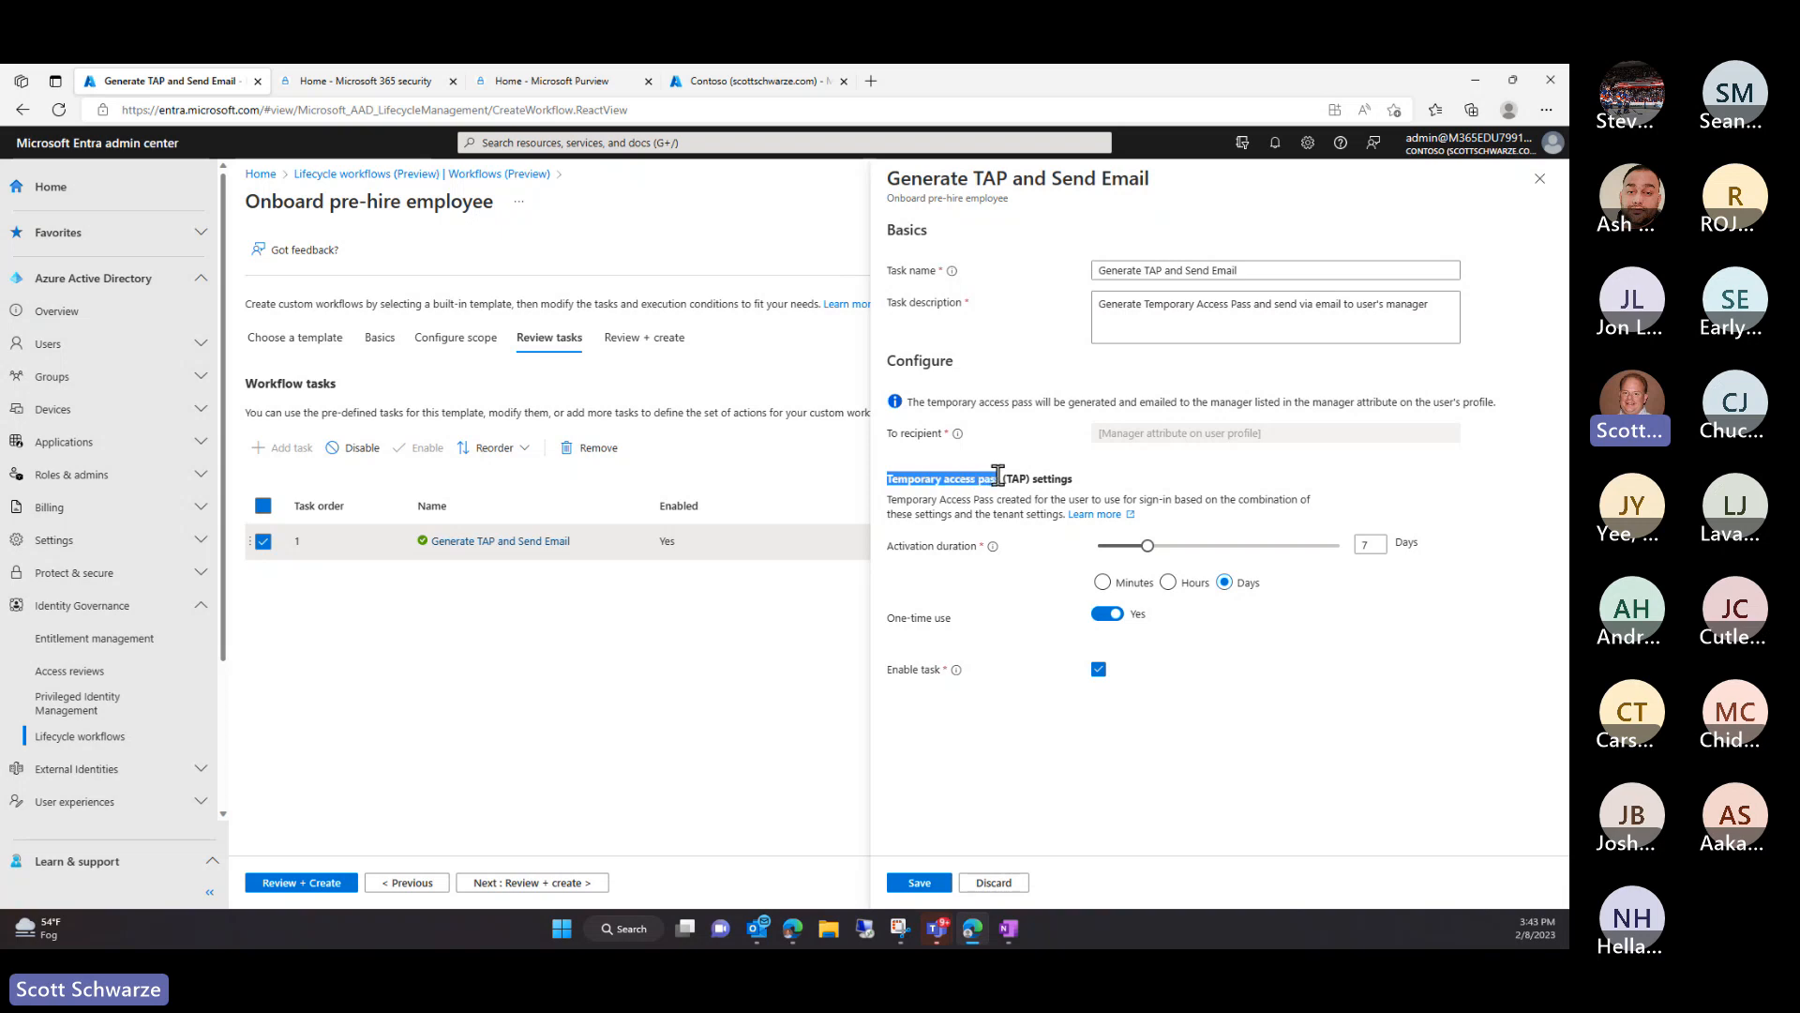
{"action": "left_click", "coordinate": [956, 593]}
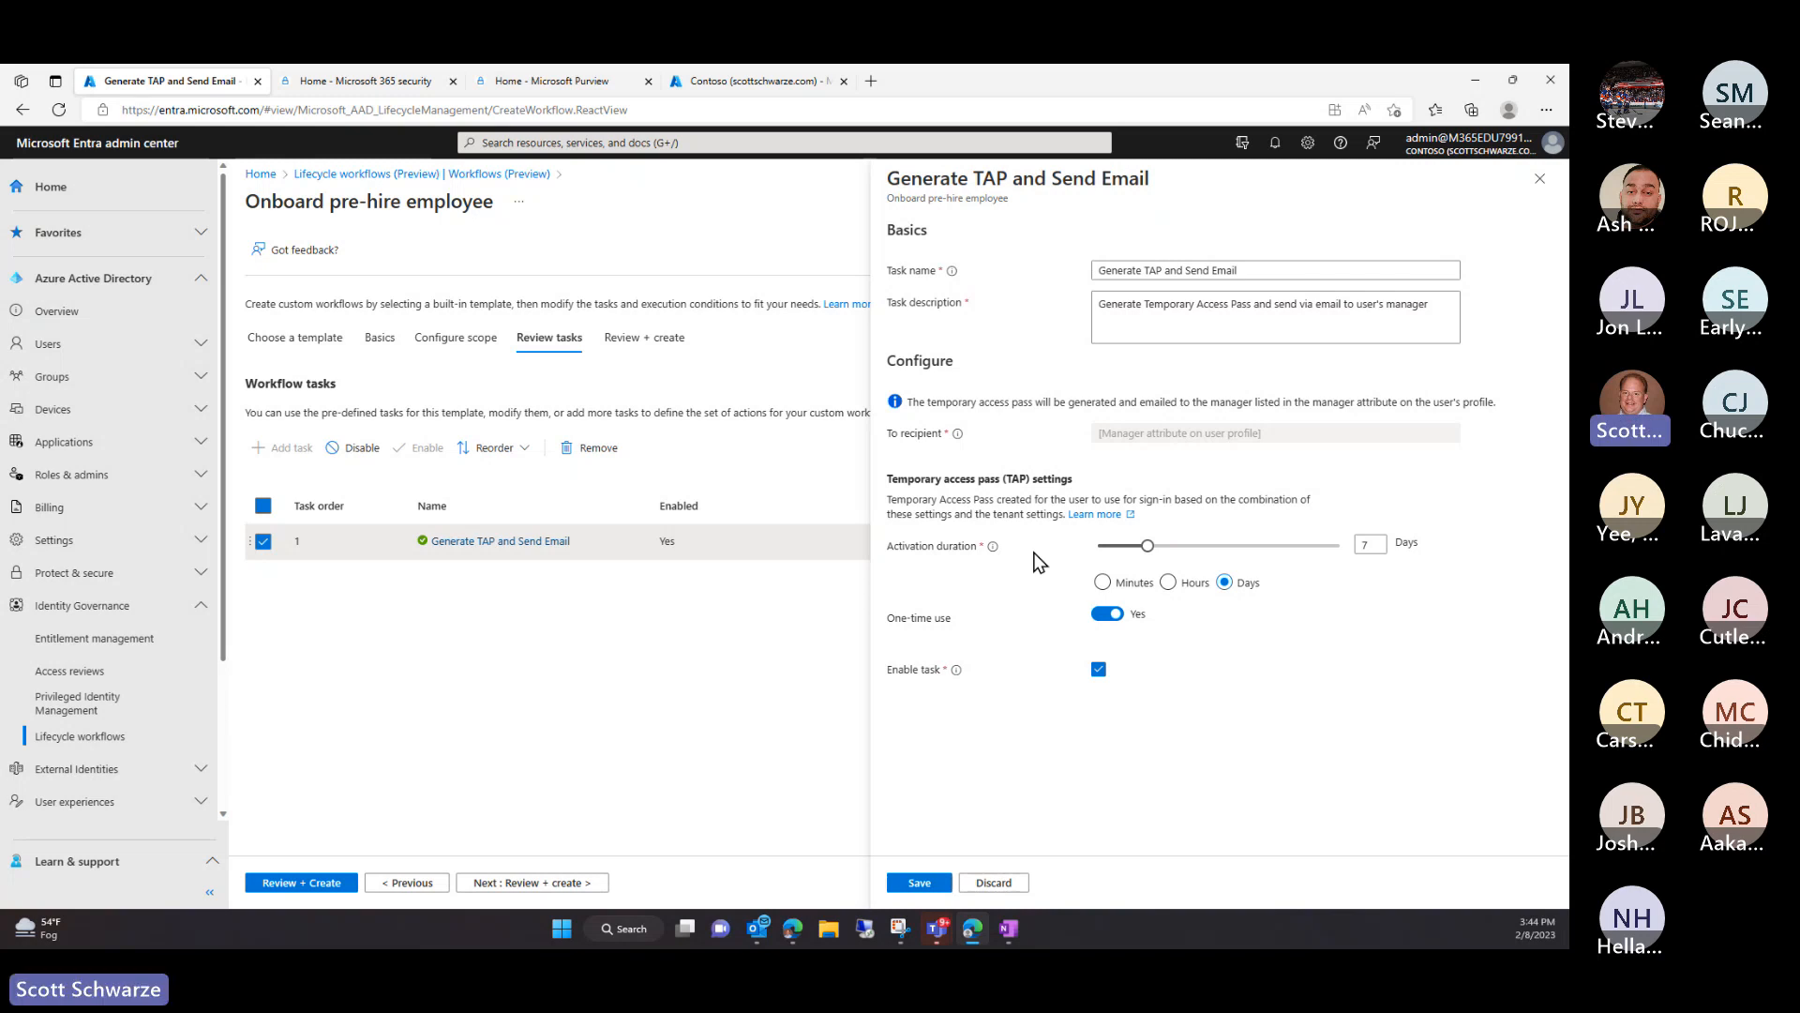
{"action": "left_click", "coordinate": [1102, 619]}
{"action": "left_click", "coordinate": [1103, 615]}
{"action": "left_click", "coordinate": [918, 883]}
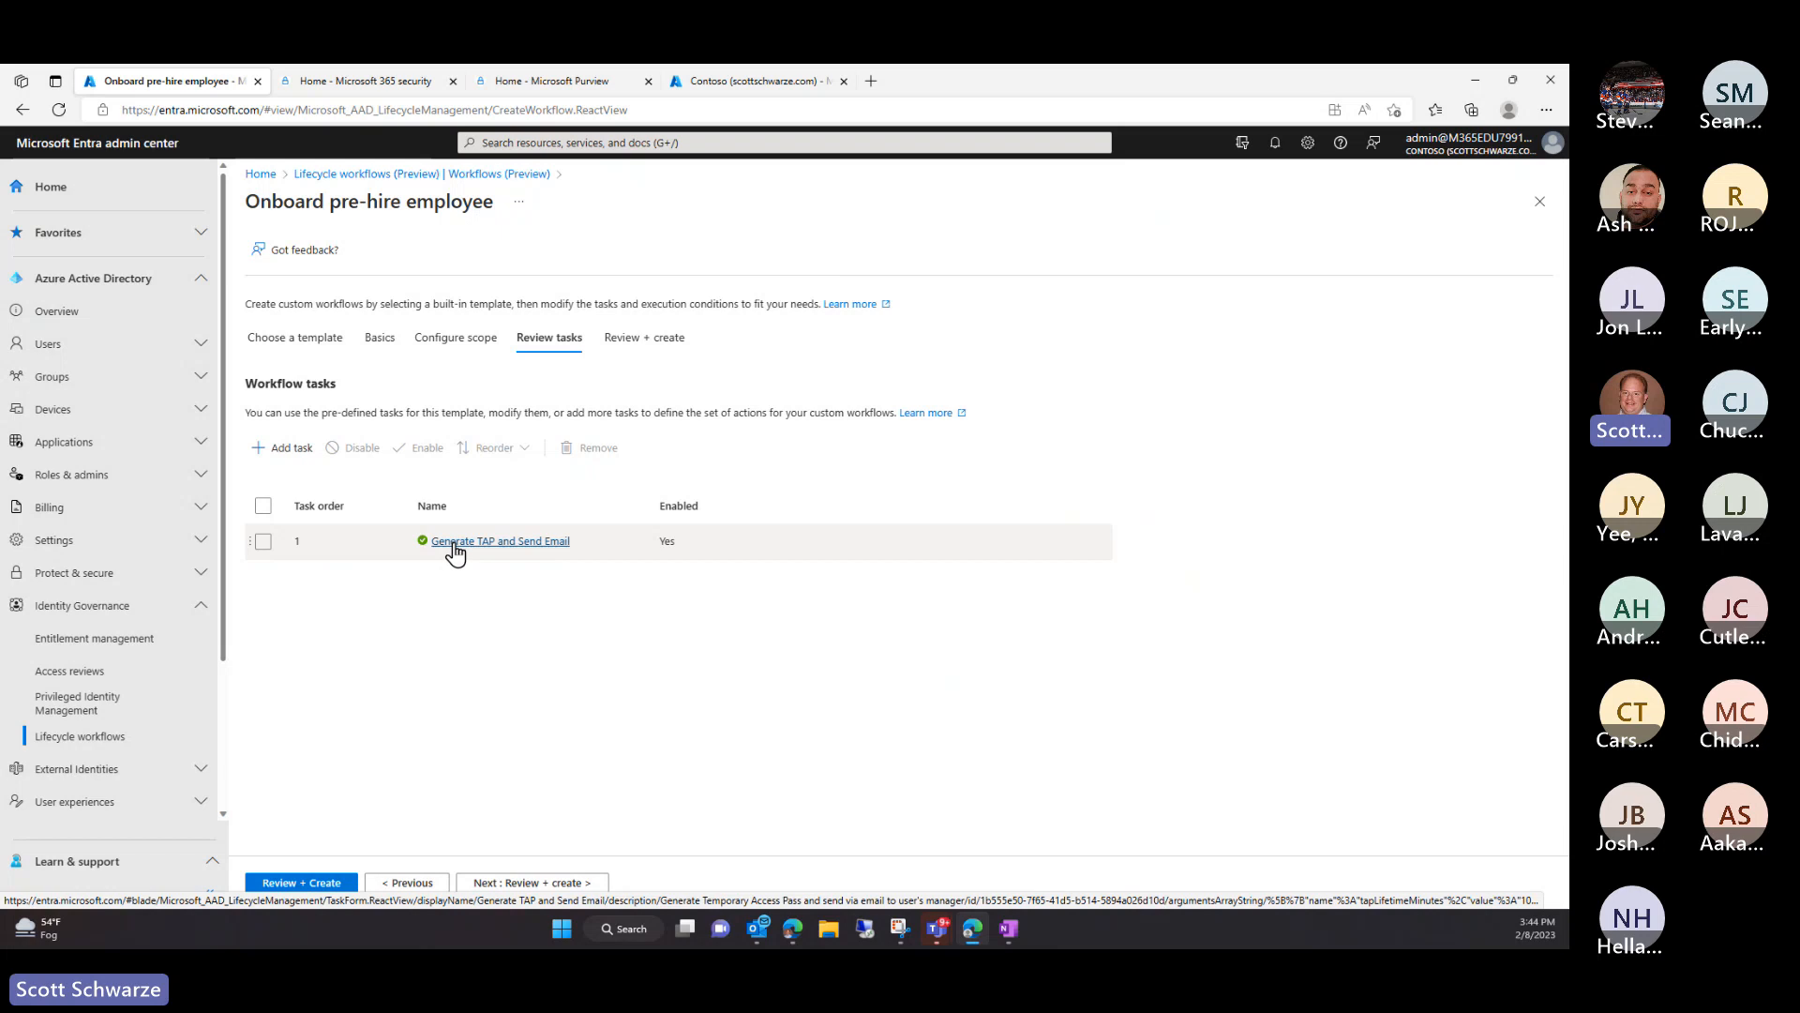
Reopen the TAP task and switch the activation duration unit from Minutes to Hours
{"action": "left_click", "coordinate": [507, 544]}
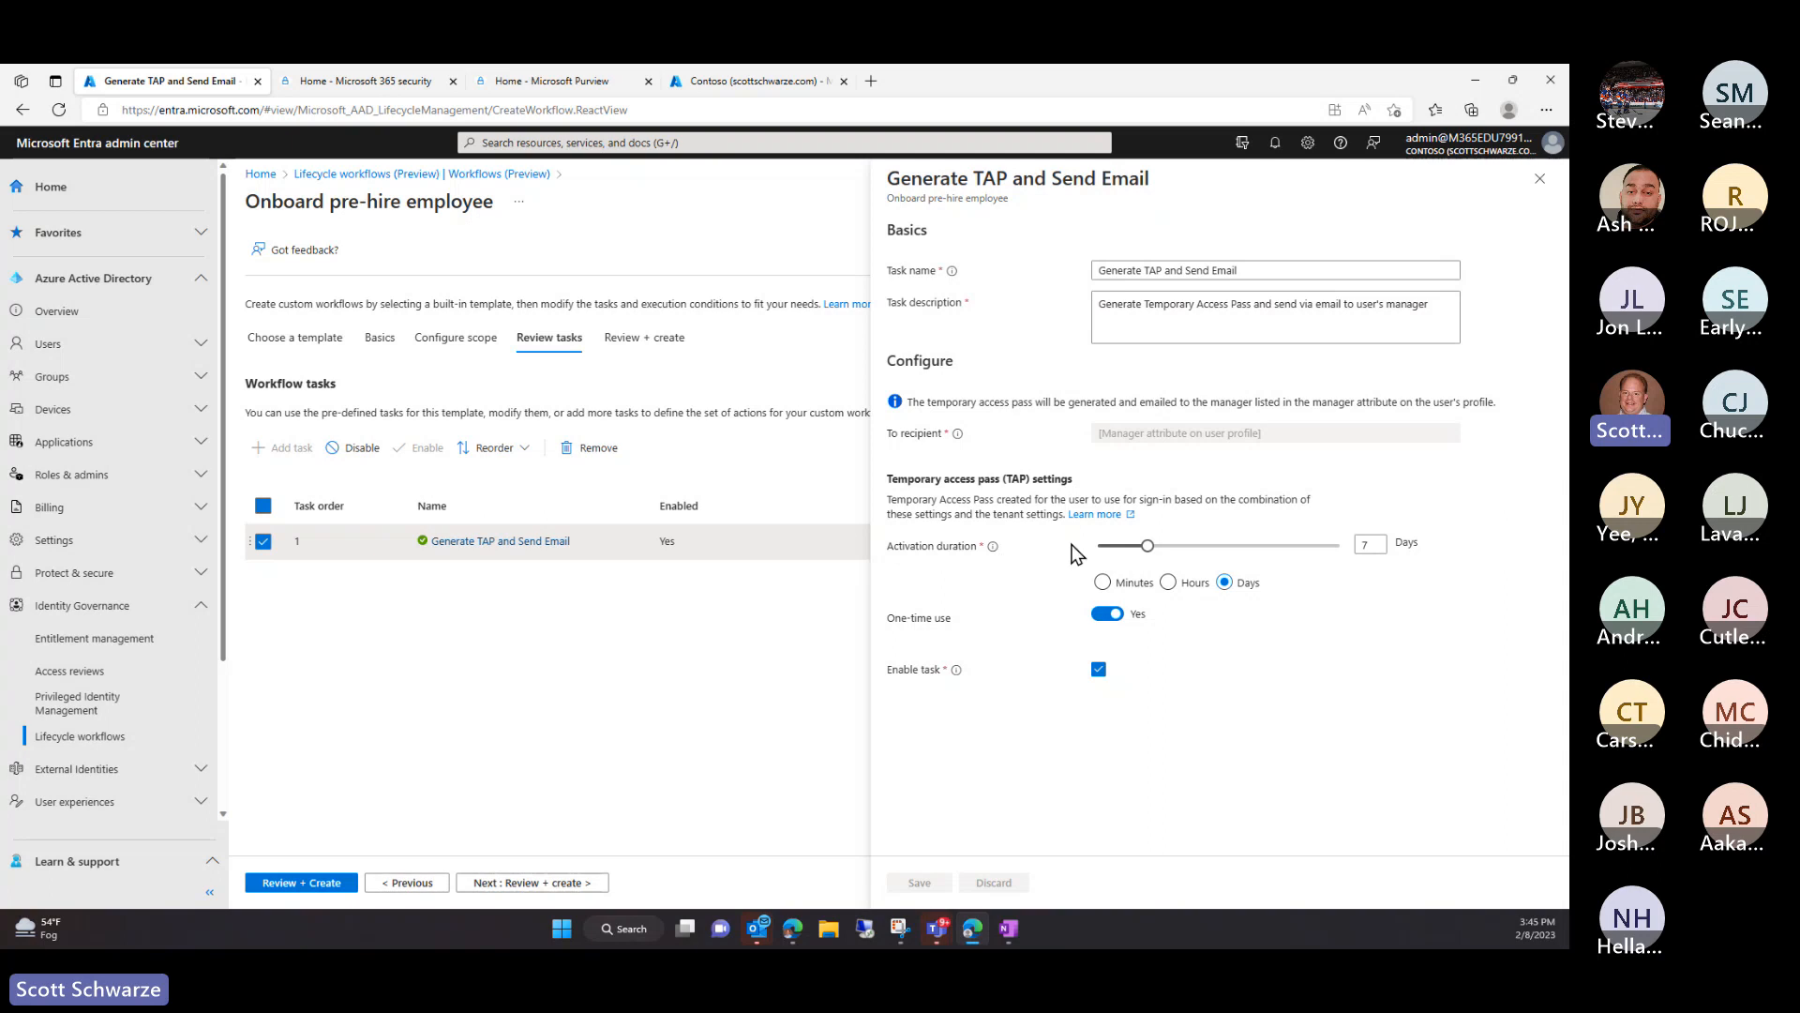
{"action": "left_click", "coordinate": [1102, 583]}
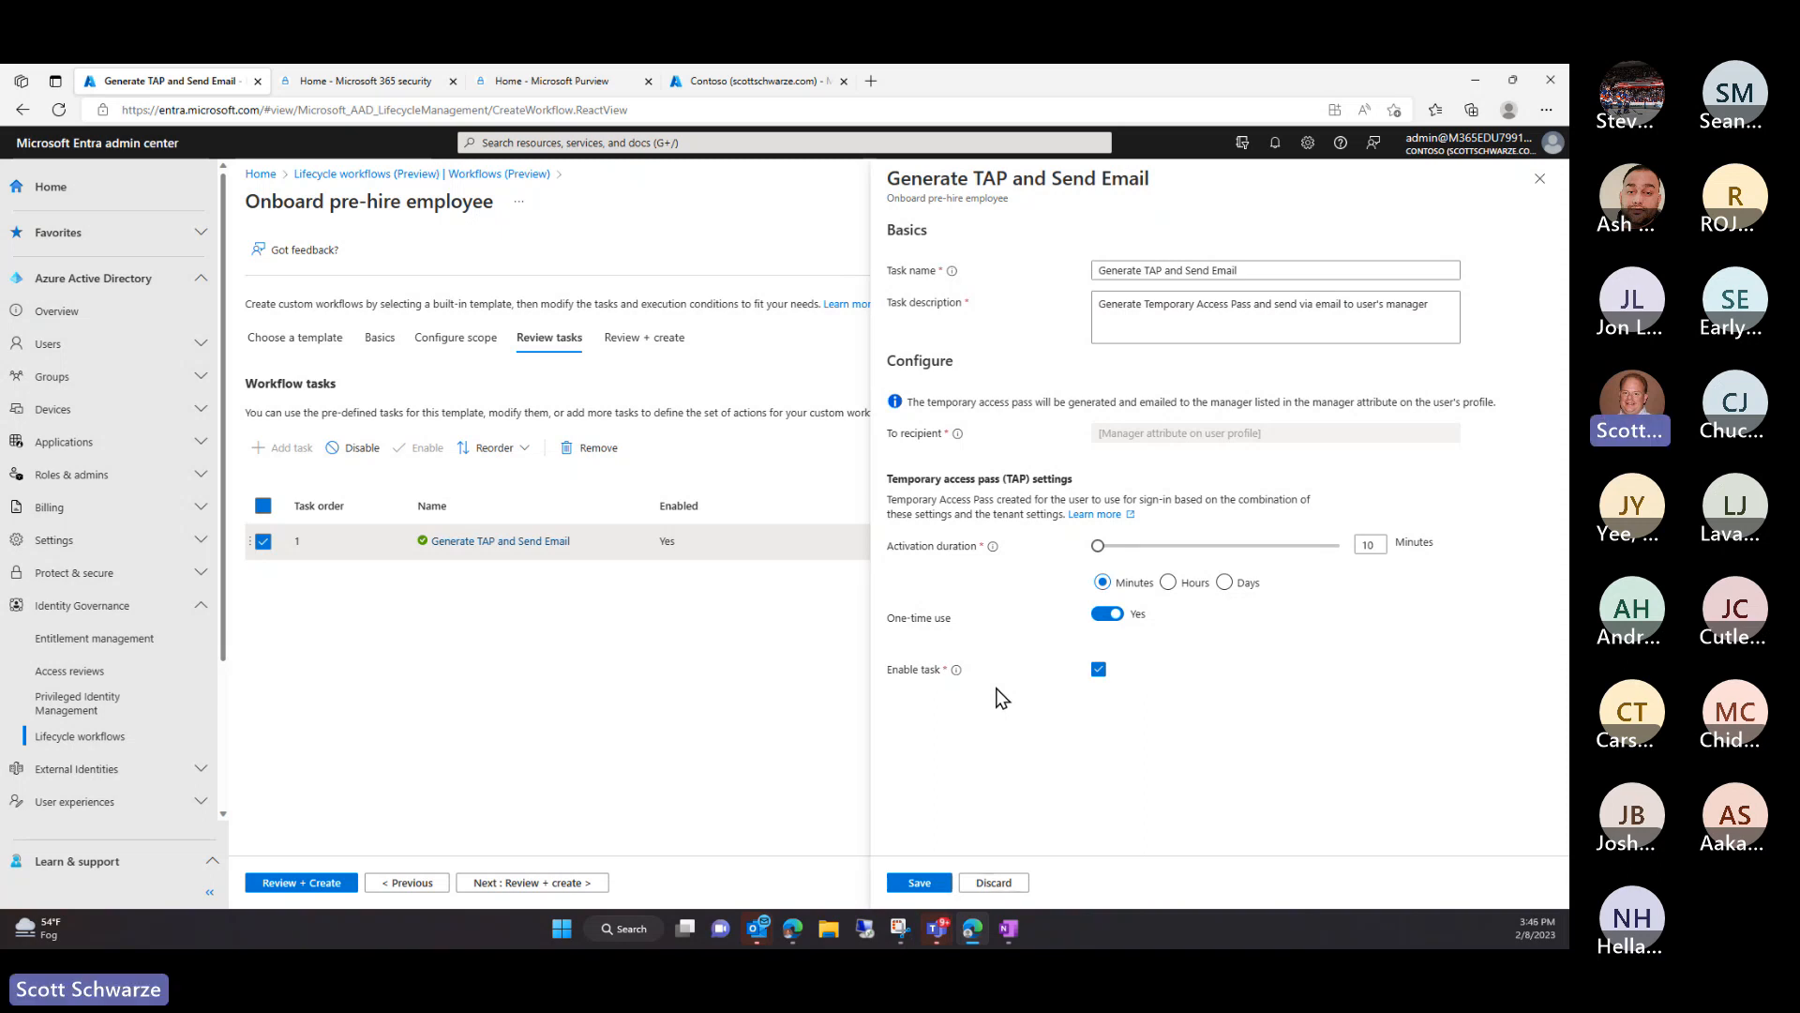
{"action": "left_click", "coordinate": [1167, 582]}
Save a 7-hour activation duration, then add Run a Custom Task Extension as task 2
{"action": "type", "text": "7"}
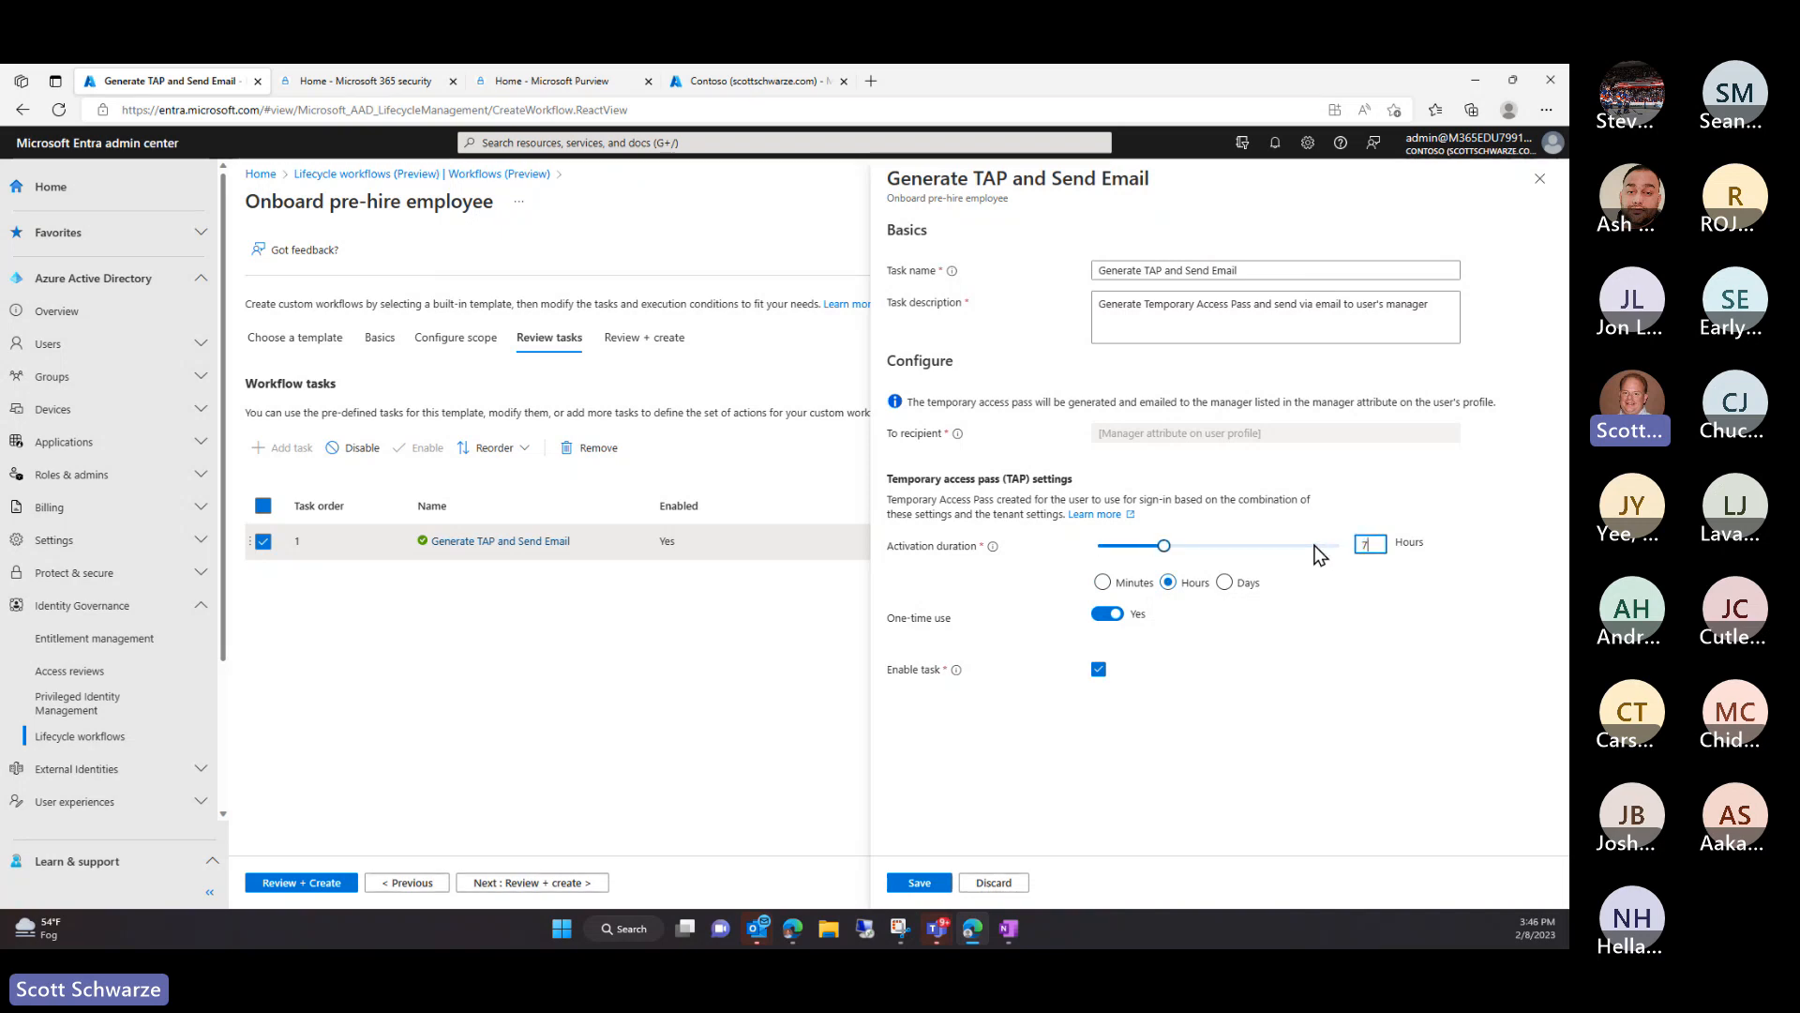
{"action": "left_click", "coordinate": [941, 881]}
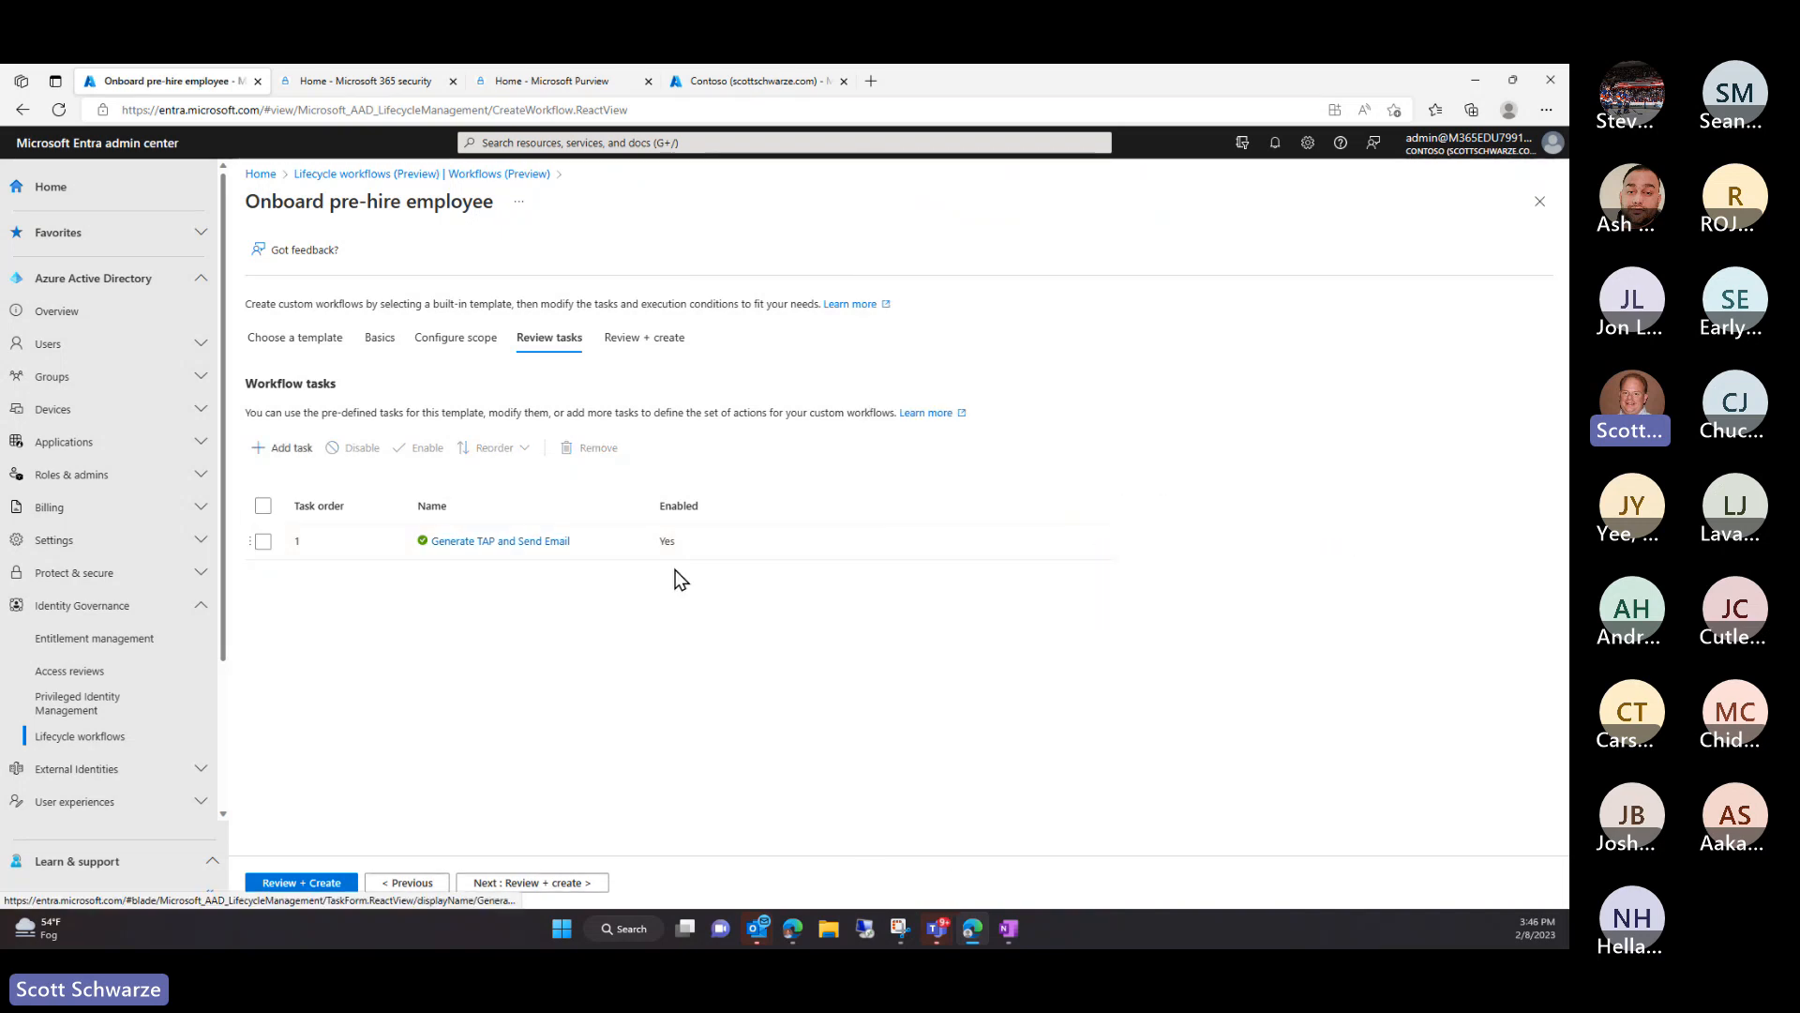
{"action": "left_click", "coordinate": [283, 449]}
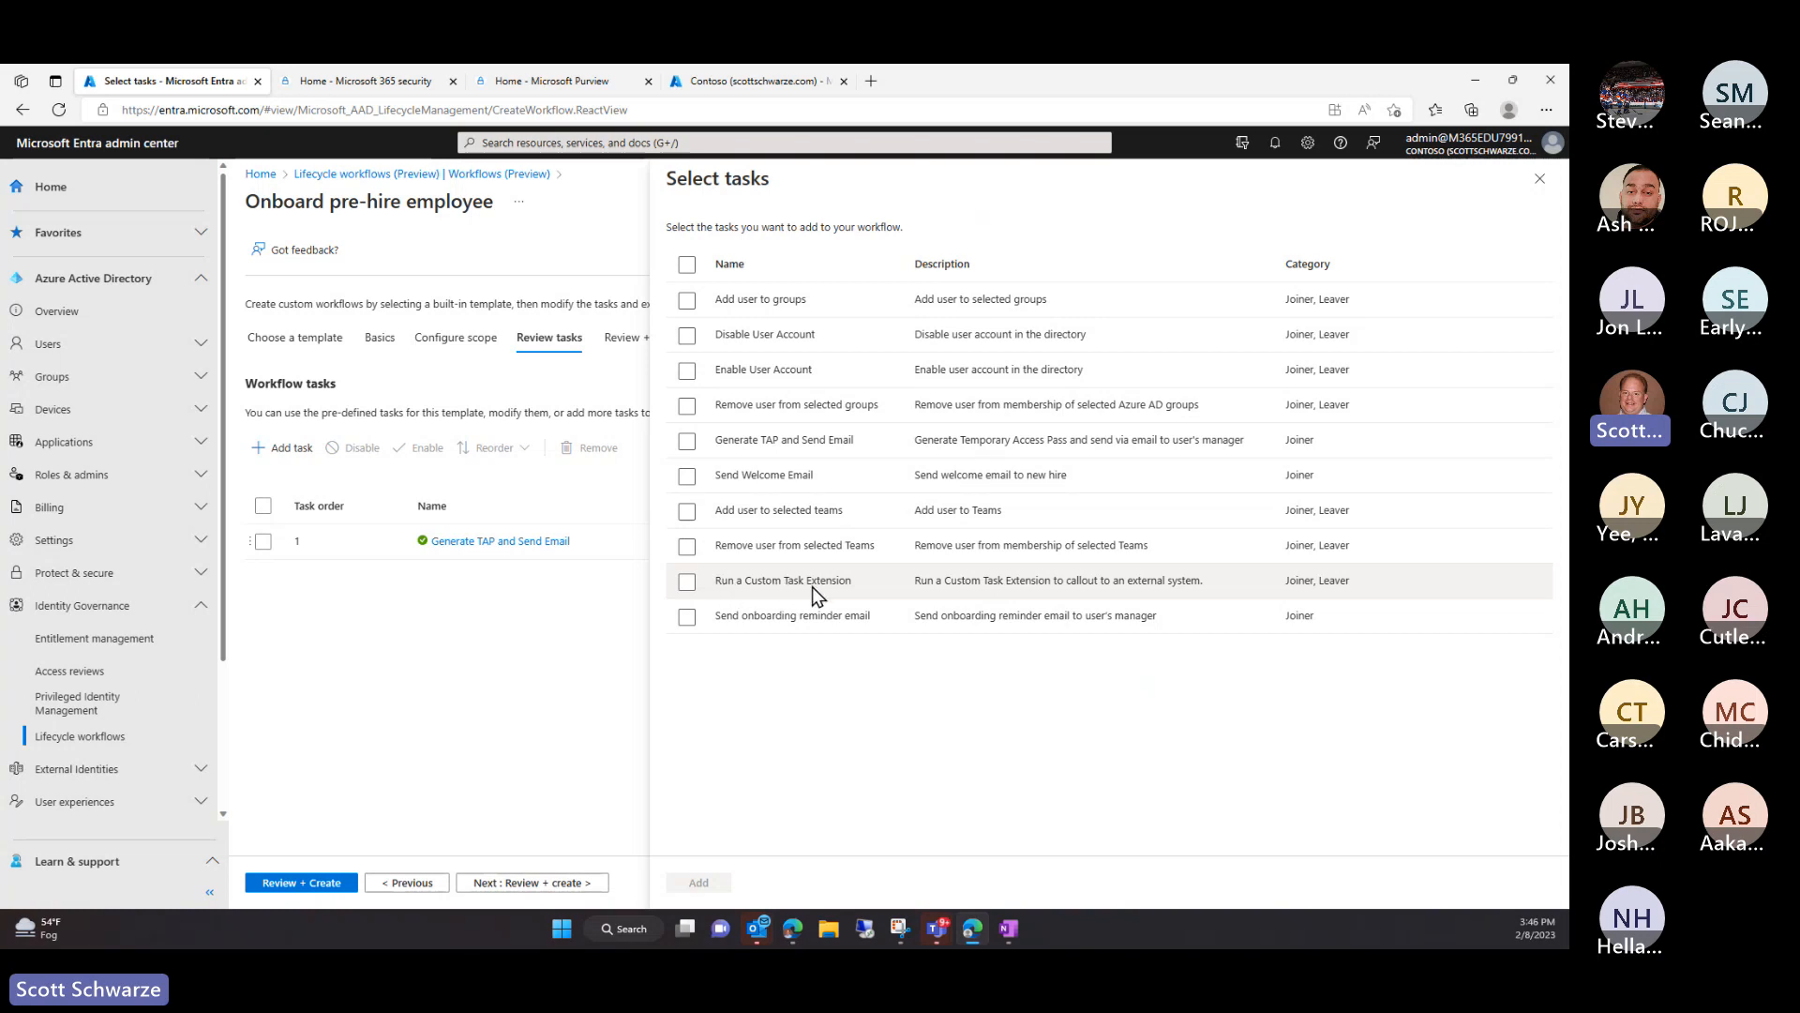
{"action": "left_click", "coordinate": [687, 582]}
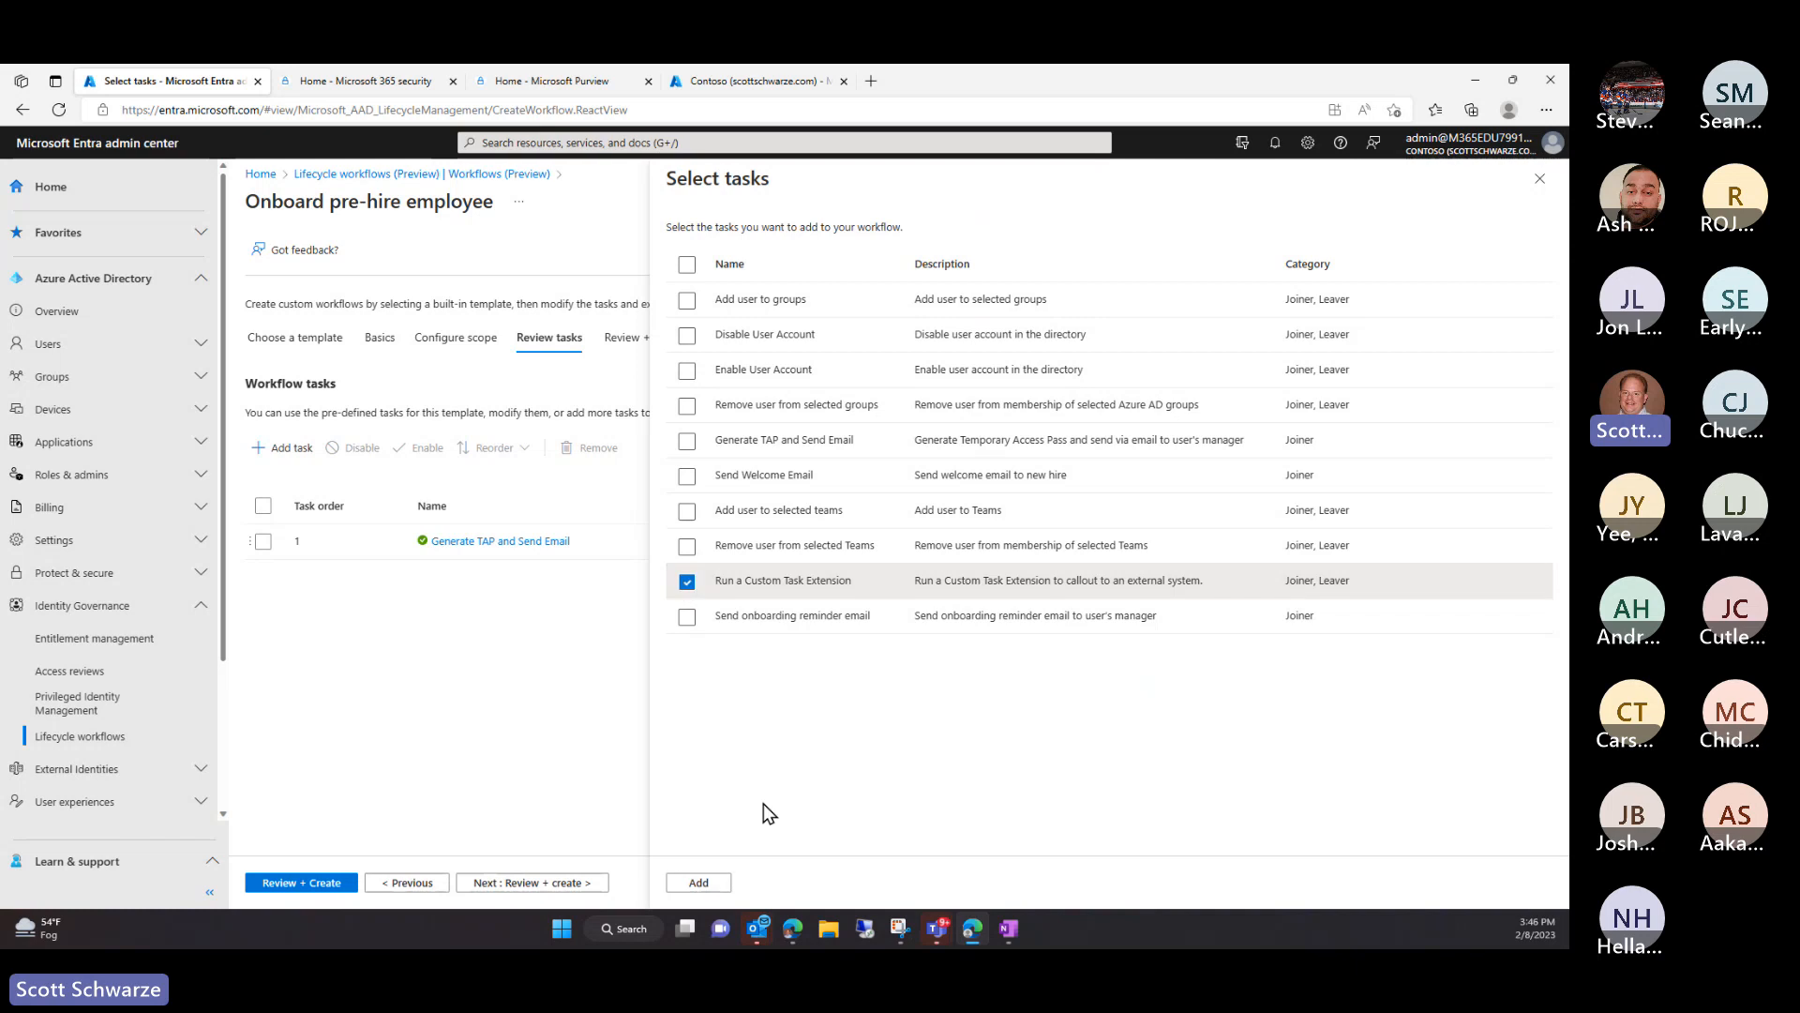
{"action": "left_click", "coordinate": [699, 883]}
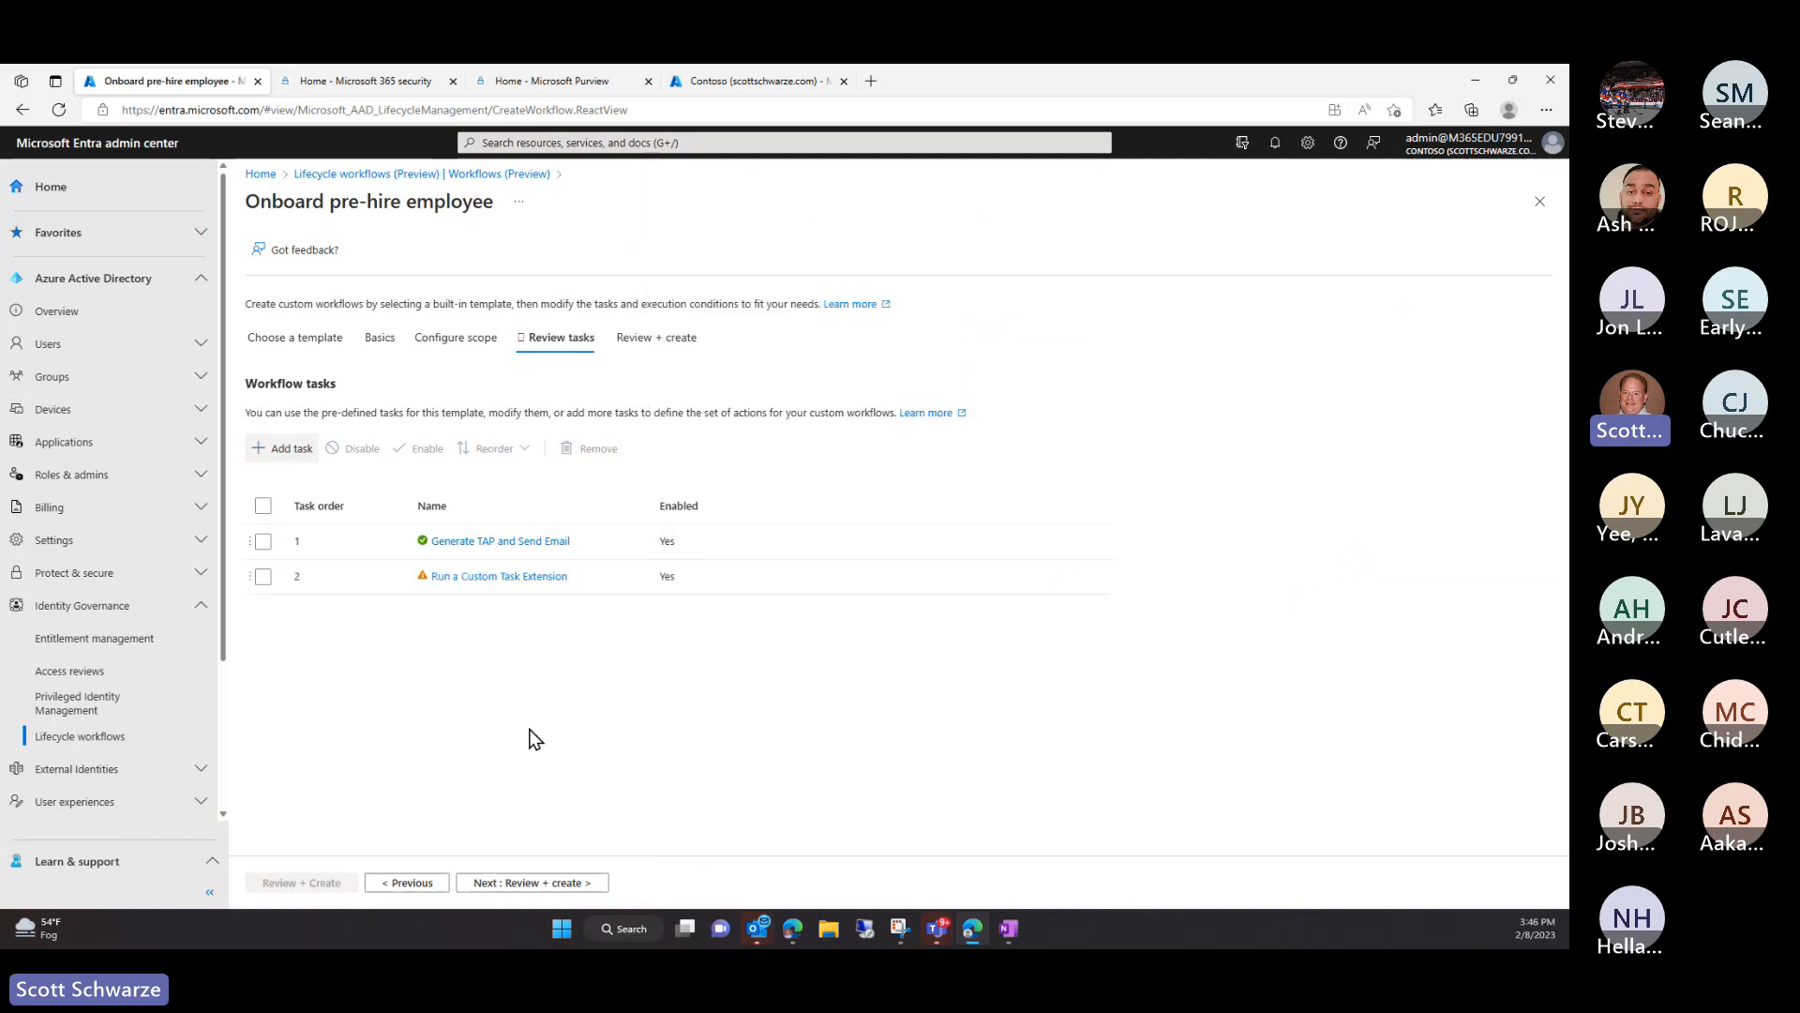
Inspect the custom extension field, close the panel, and remove the Run a Custom Task Extension task
{"action": "left_click", "coordinate": [464, 577]}
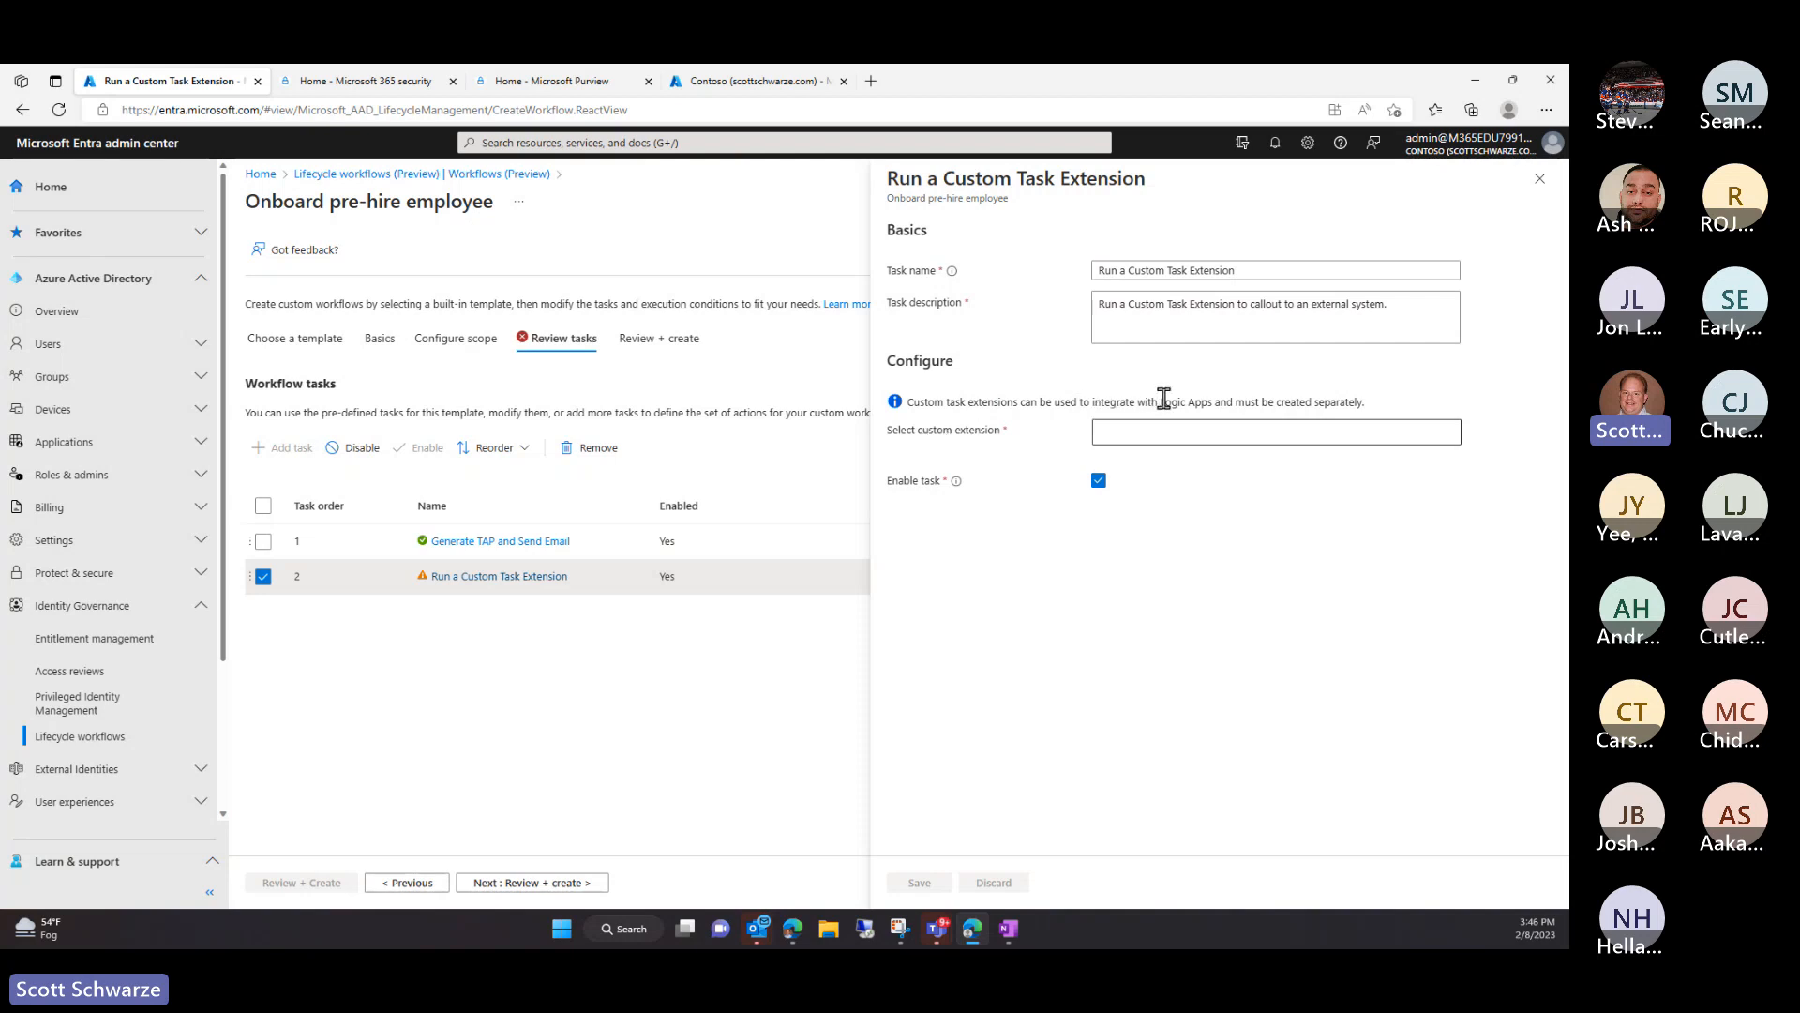
{"action": "left_click_drag", "start_coordinate": [1160, 400], "coordinate": [1212, 400]}
{"action": "left_click", "coordinate": [1167, 430]}
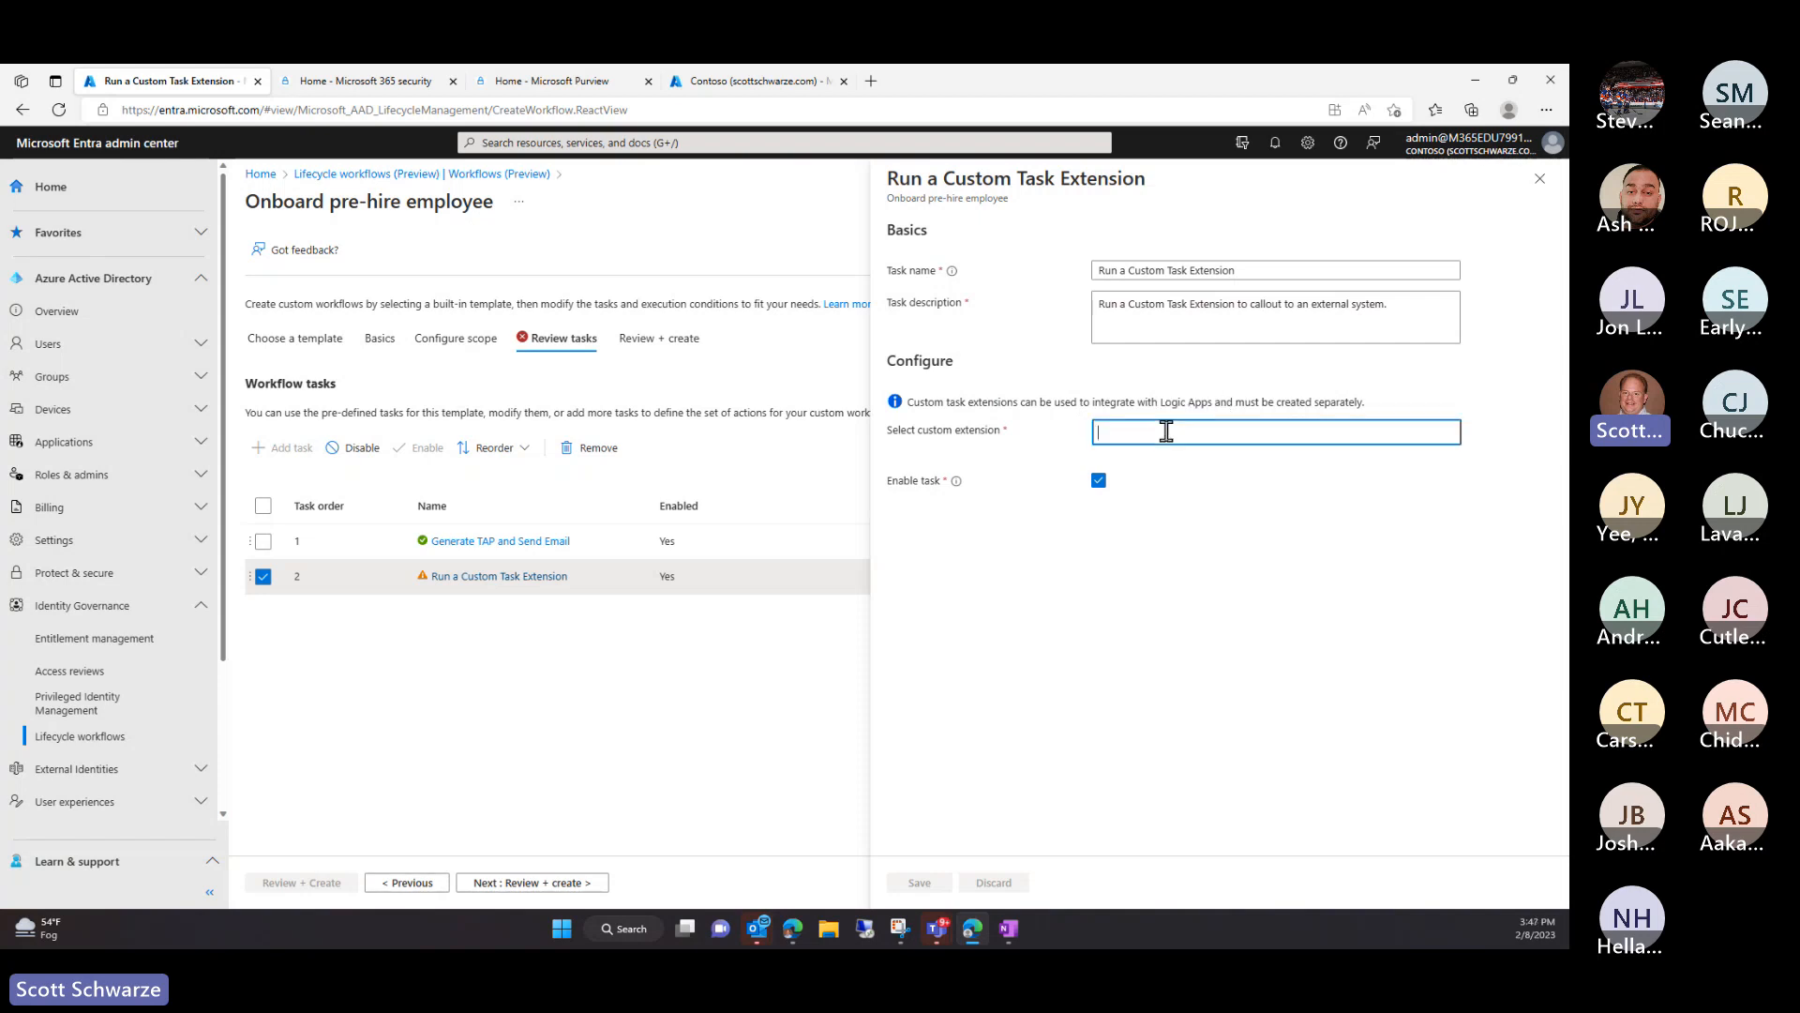
{"action": "left_click", "coordinate": [1146, 659]}
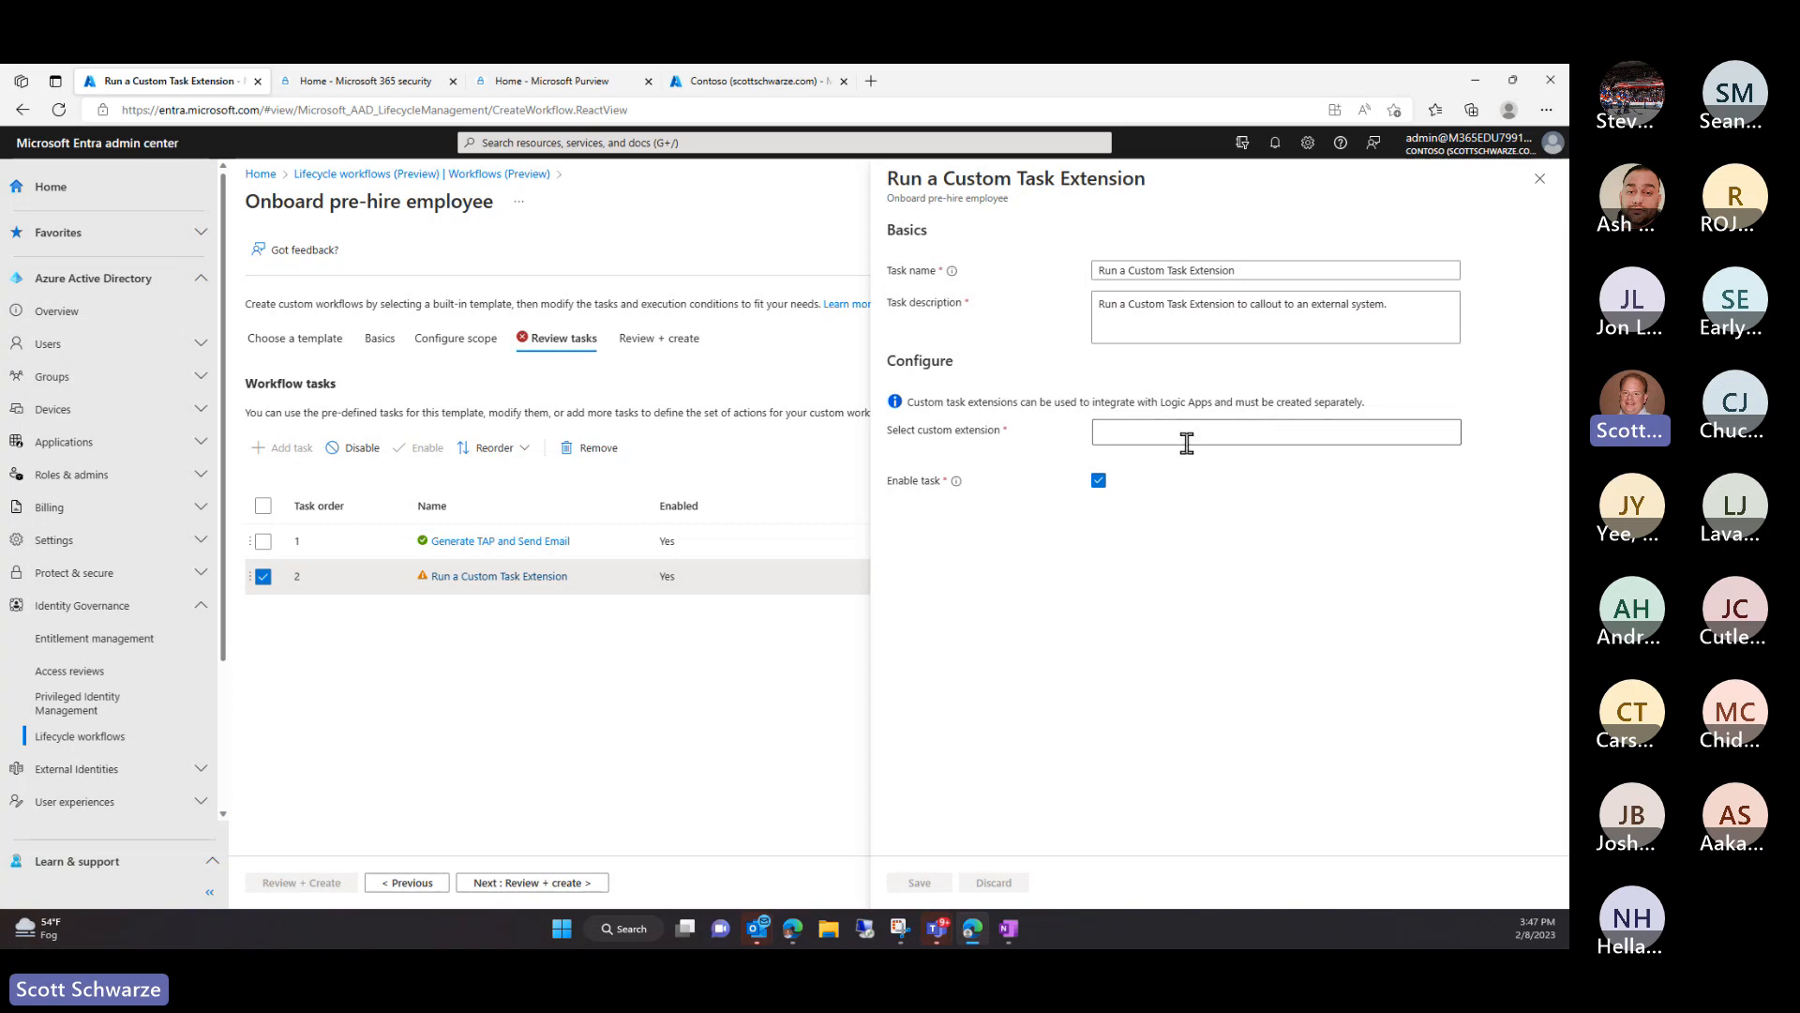
{"action": "left_click", "coordinate": [1540, 178]}
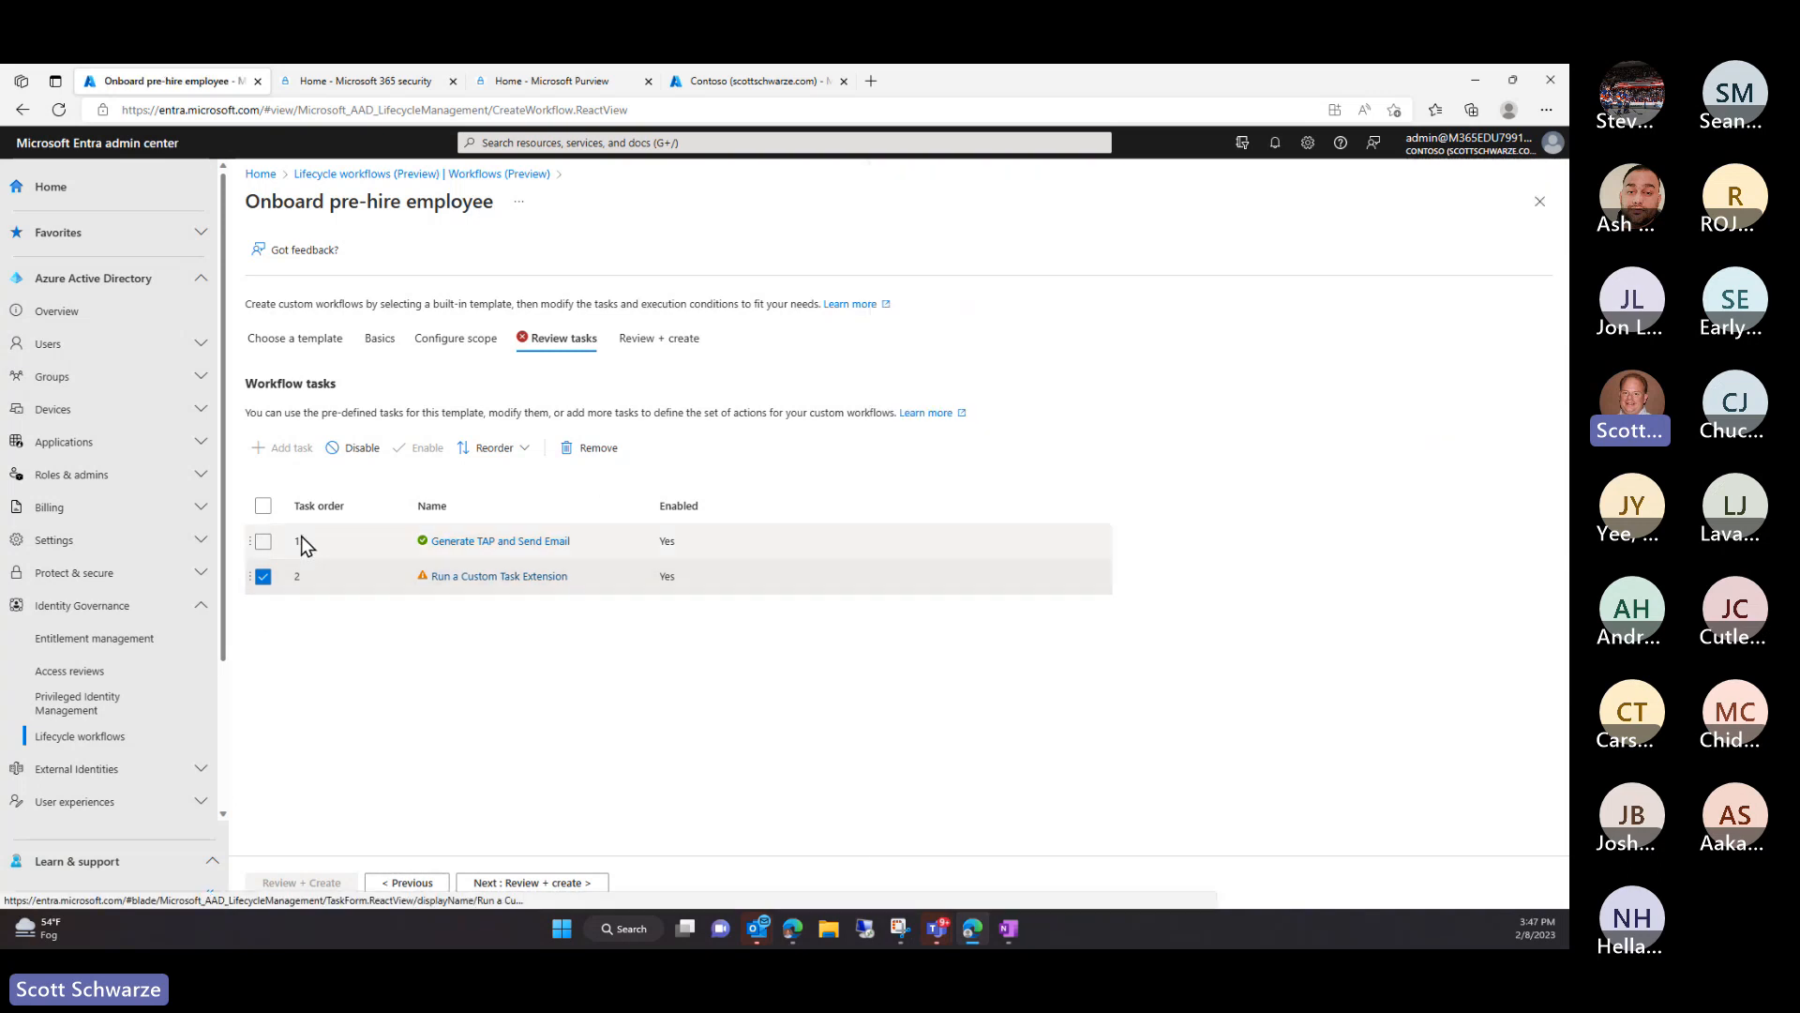
{"action": "left_click", "coordinate": [591, 448]}
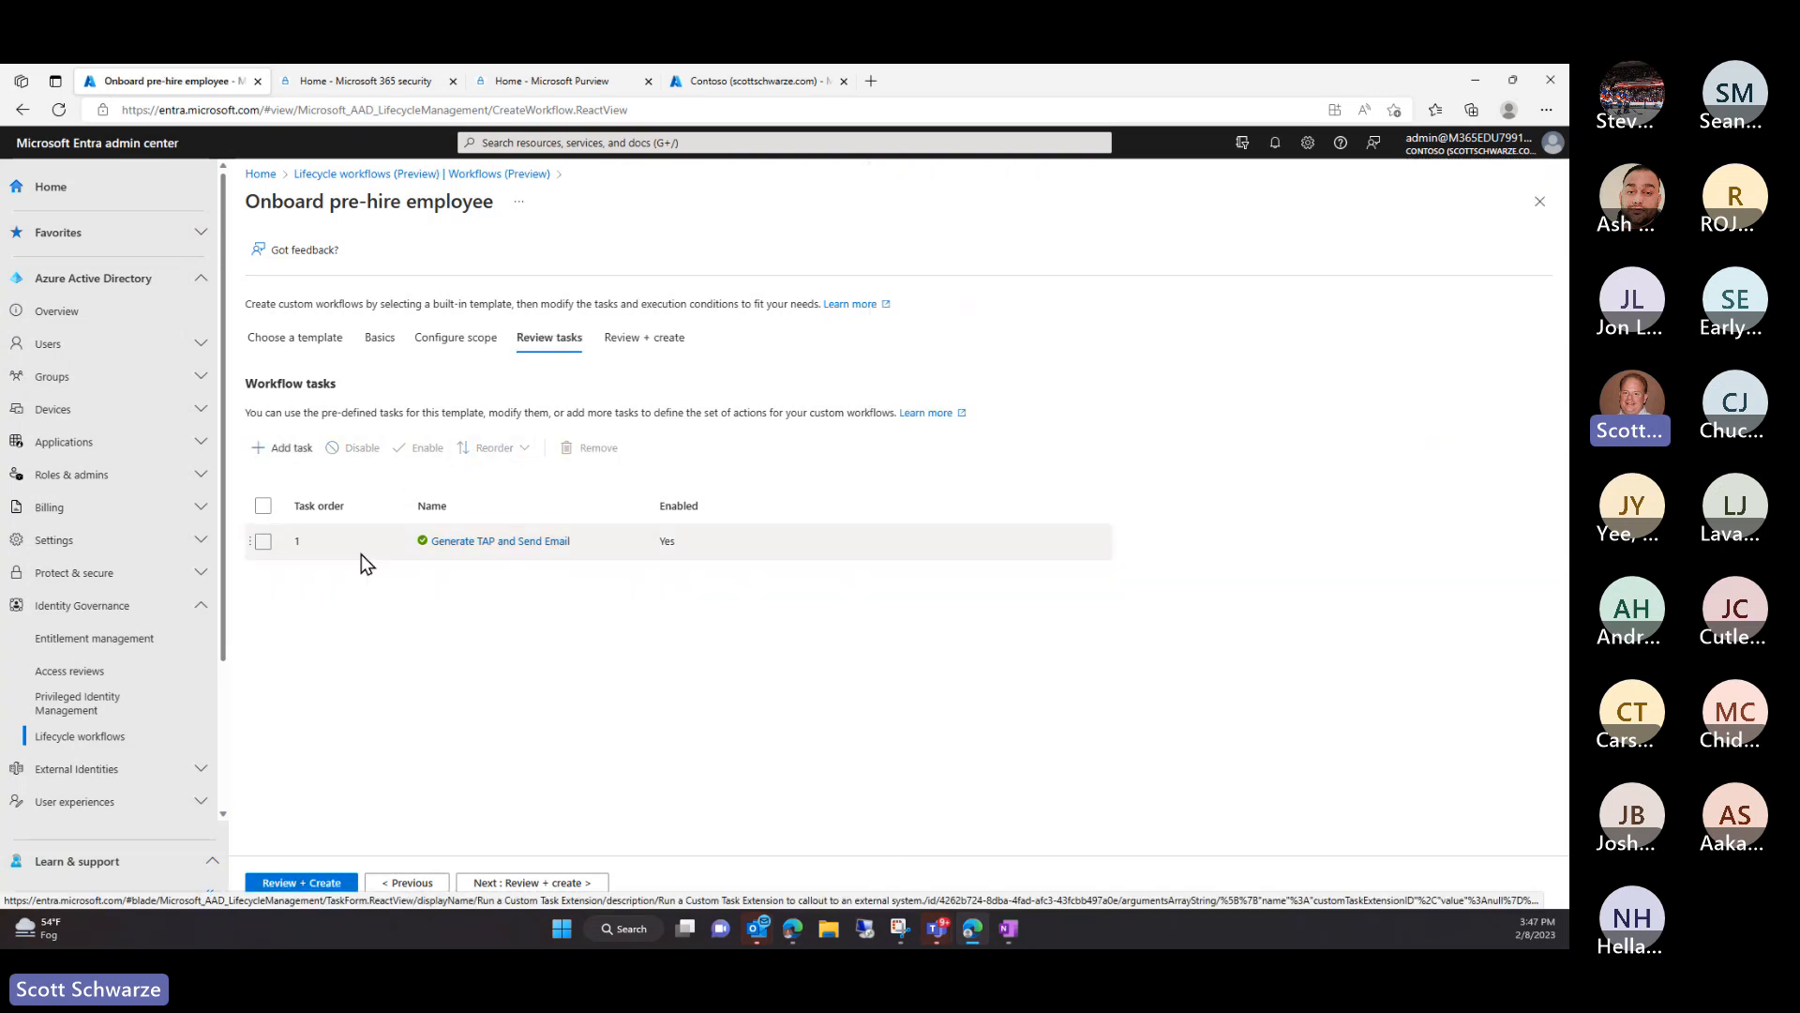
Add the Send Welcome Email task to the workflow as its second task
{"action": "left_click", "coordinate": [283, 448]}
{"action": "left_click", "coordinate": [763, 475]}
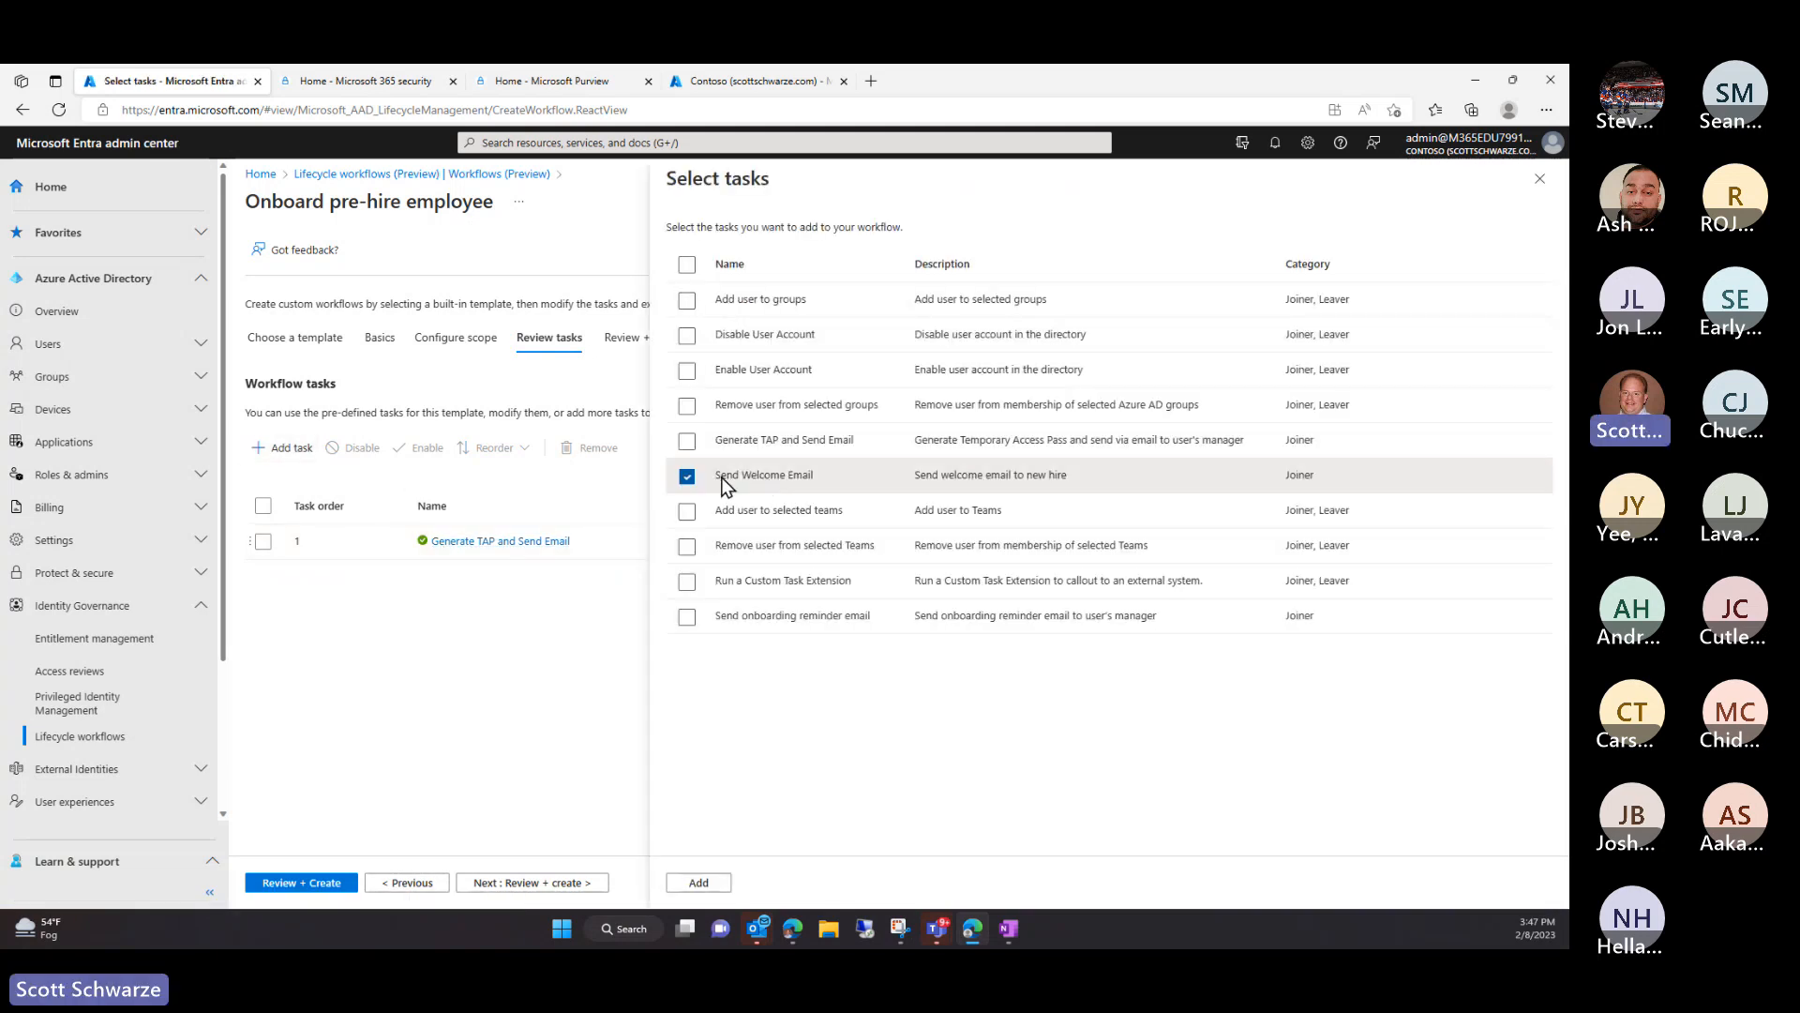
{"action": "left_click", "coordinate": [699, 883]}
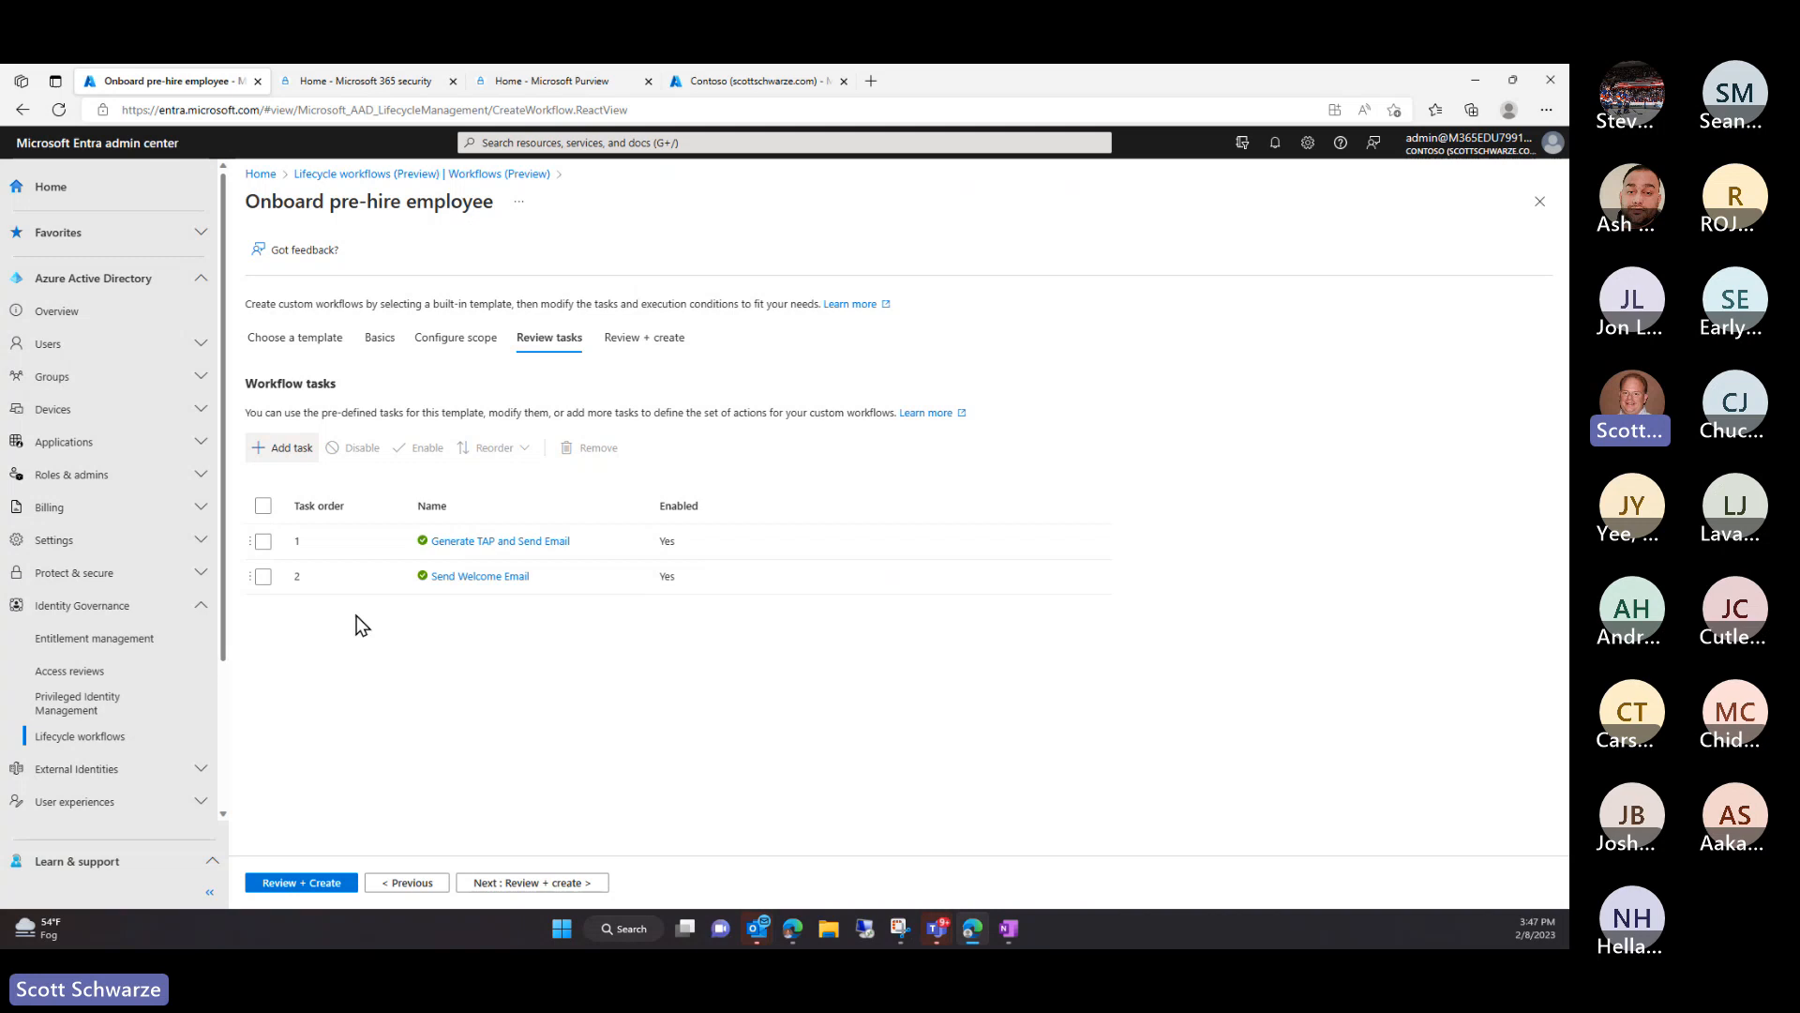
Review the Send Welcome Email task's name, description and settings, then close its panel
{"action": "left_click", "coordinate": [460, 577]}
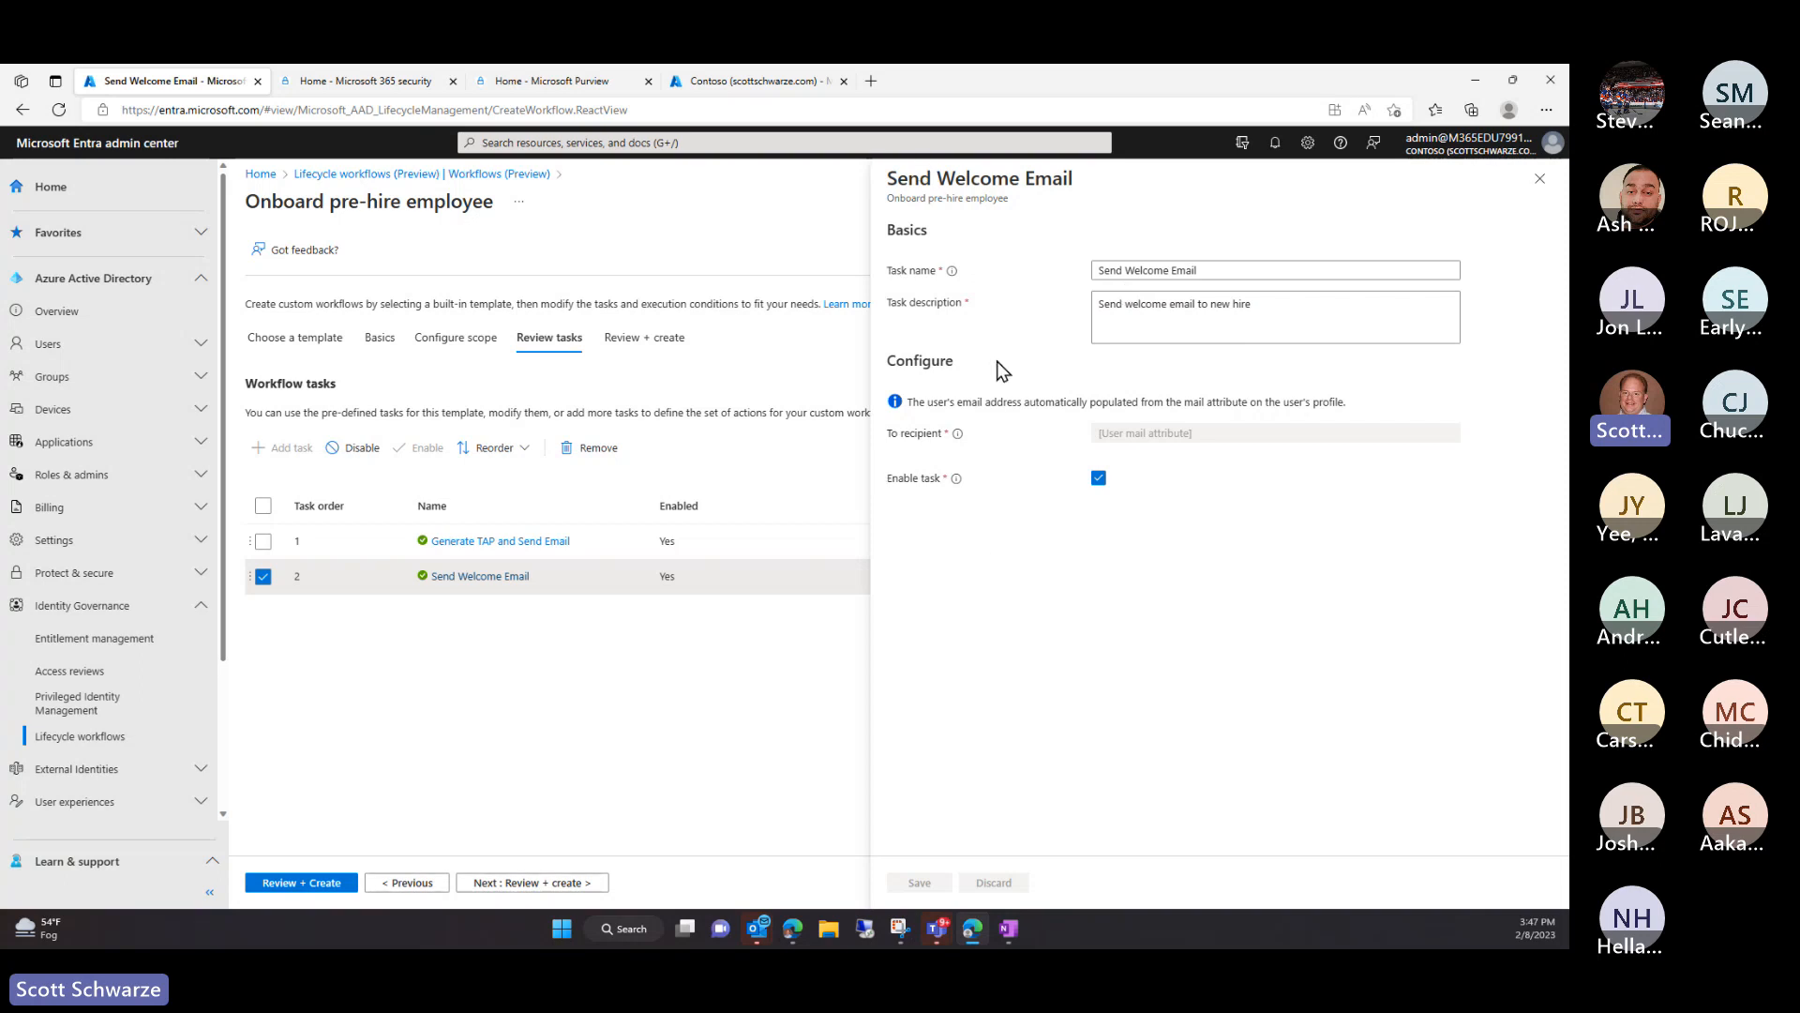
{"action": "mouse_move", "coordinate": [958, 475]}
{"action": "left_click", "coordinate": [1267, 328]}
{"action": "left_click", "coordinate": [1253, 273]}
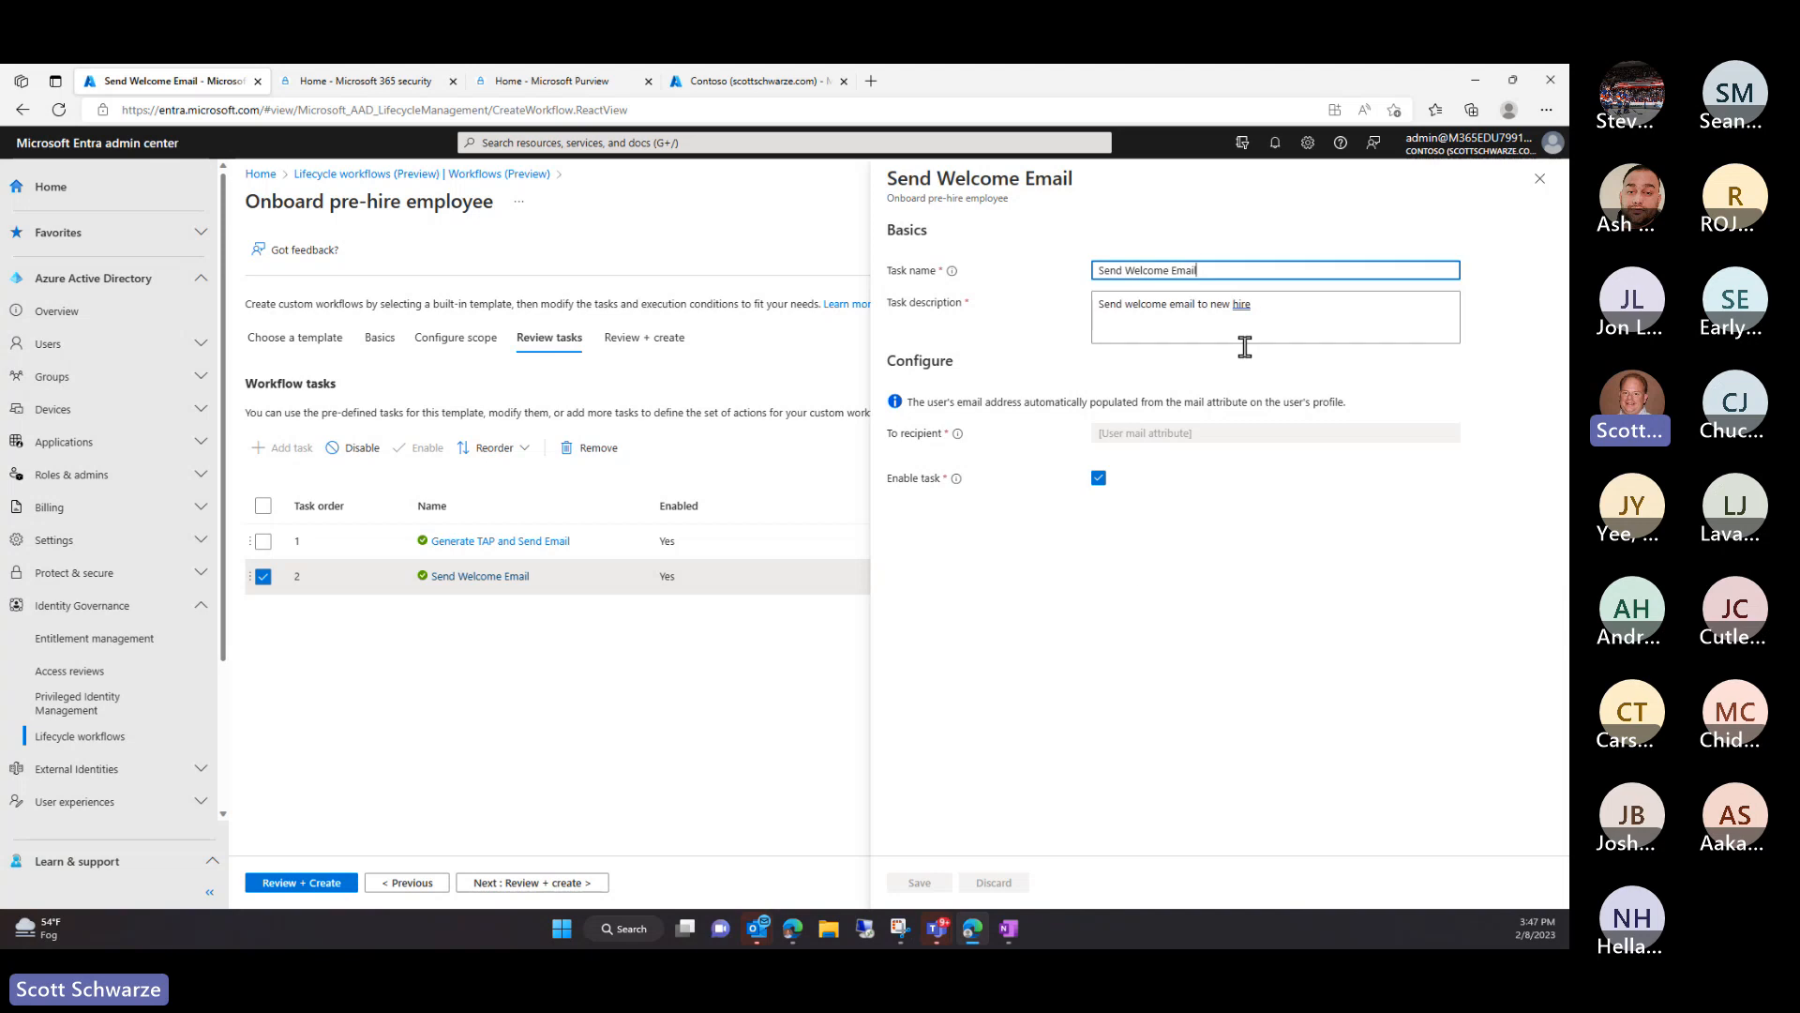
{"action": "left_click", "coordinate": [1136, 589]}
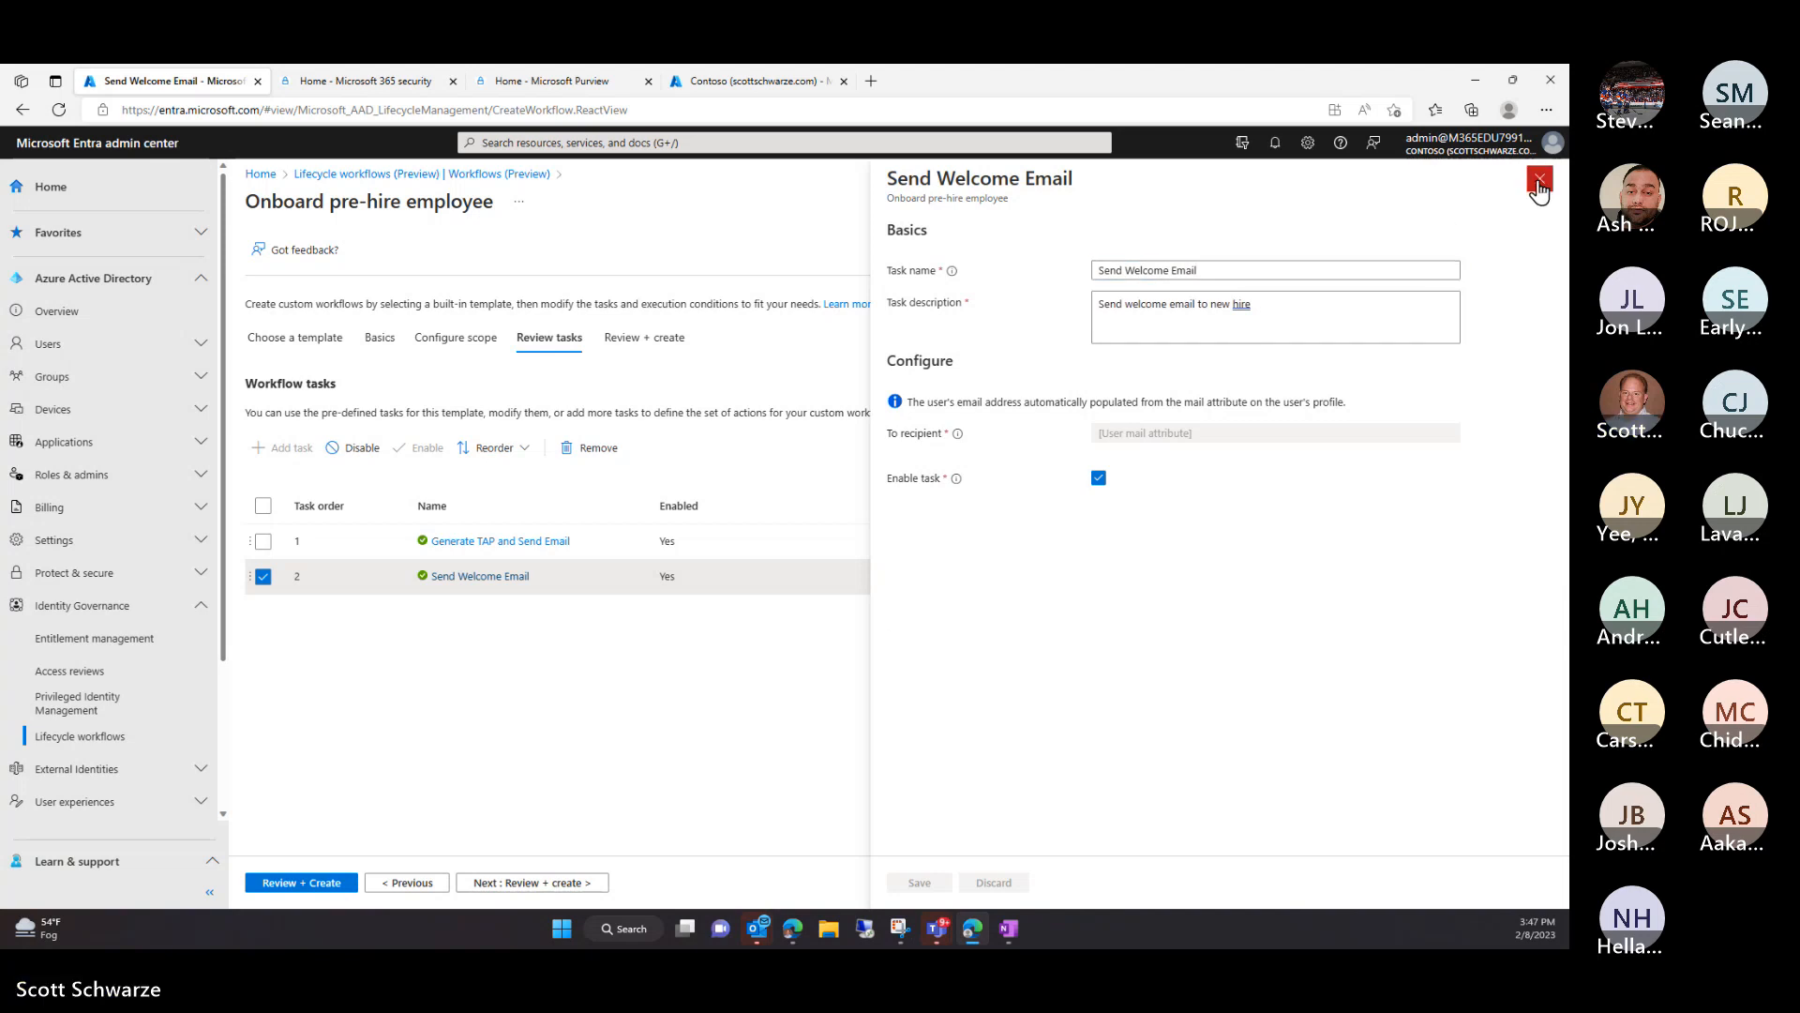
{"action": "left_click", "coordinate": [1539, 181]}
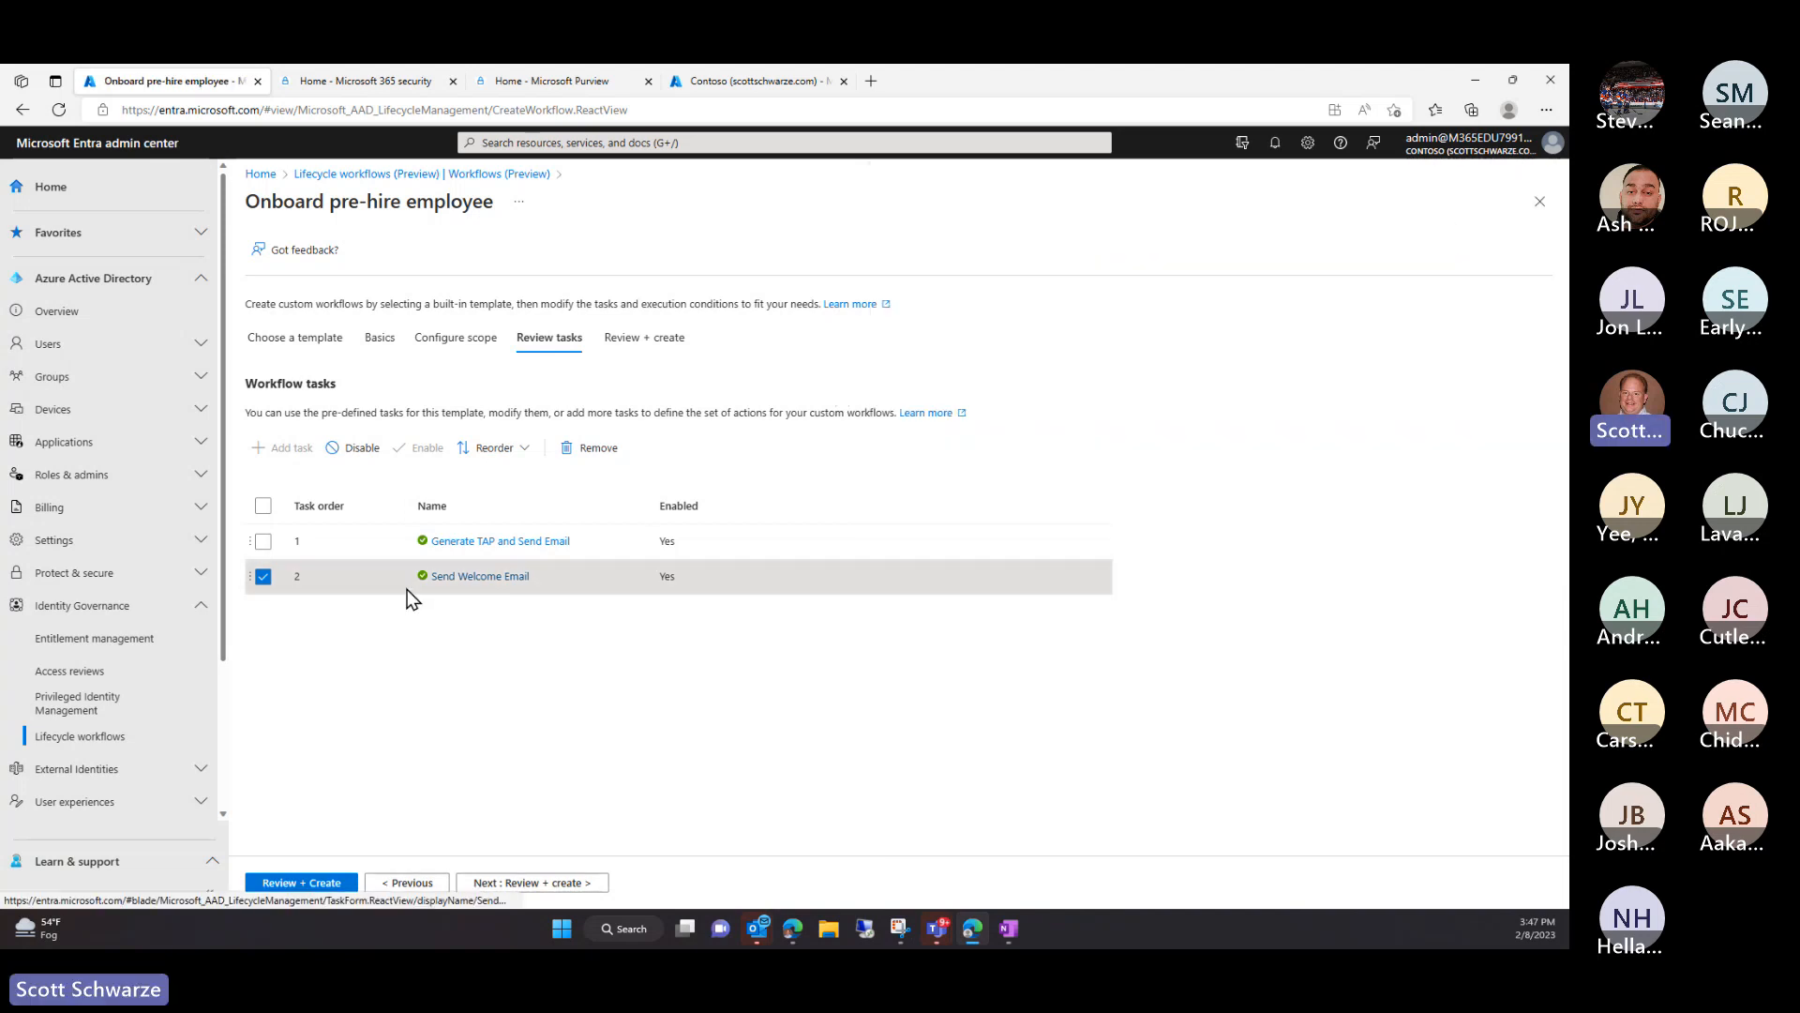
Review the Onboard pre-hire employee workflow and create it
{"action": "left_click", "coordinate": [507, 882]}
{"action": "left_click", "coordinate": [278, 882]}
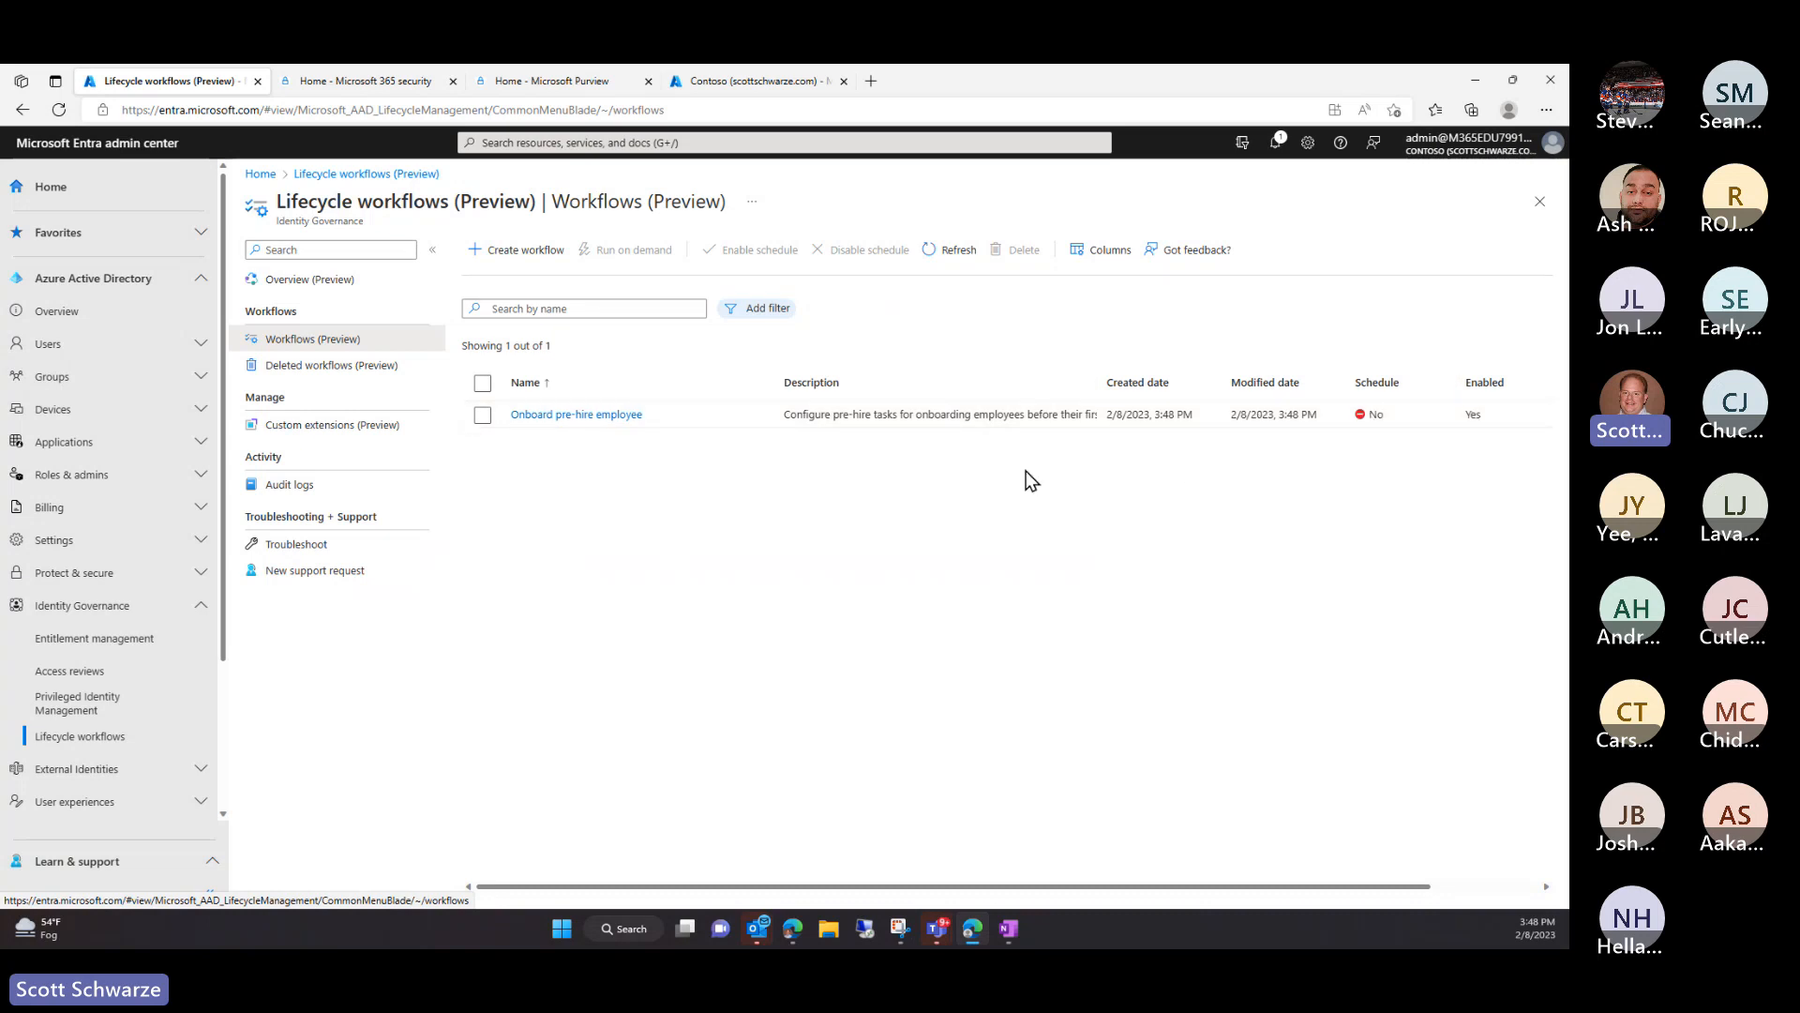
Turn on the Onboard pre-hire employee workflow's schedule and find it among scheduled workflows
{"action": "left_click", "coordinate": [482, 414]}
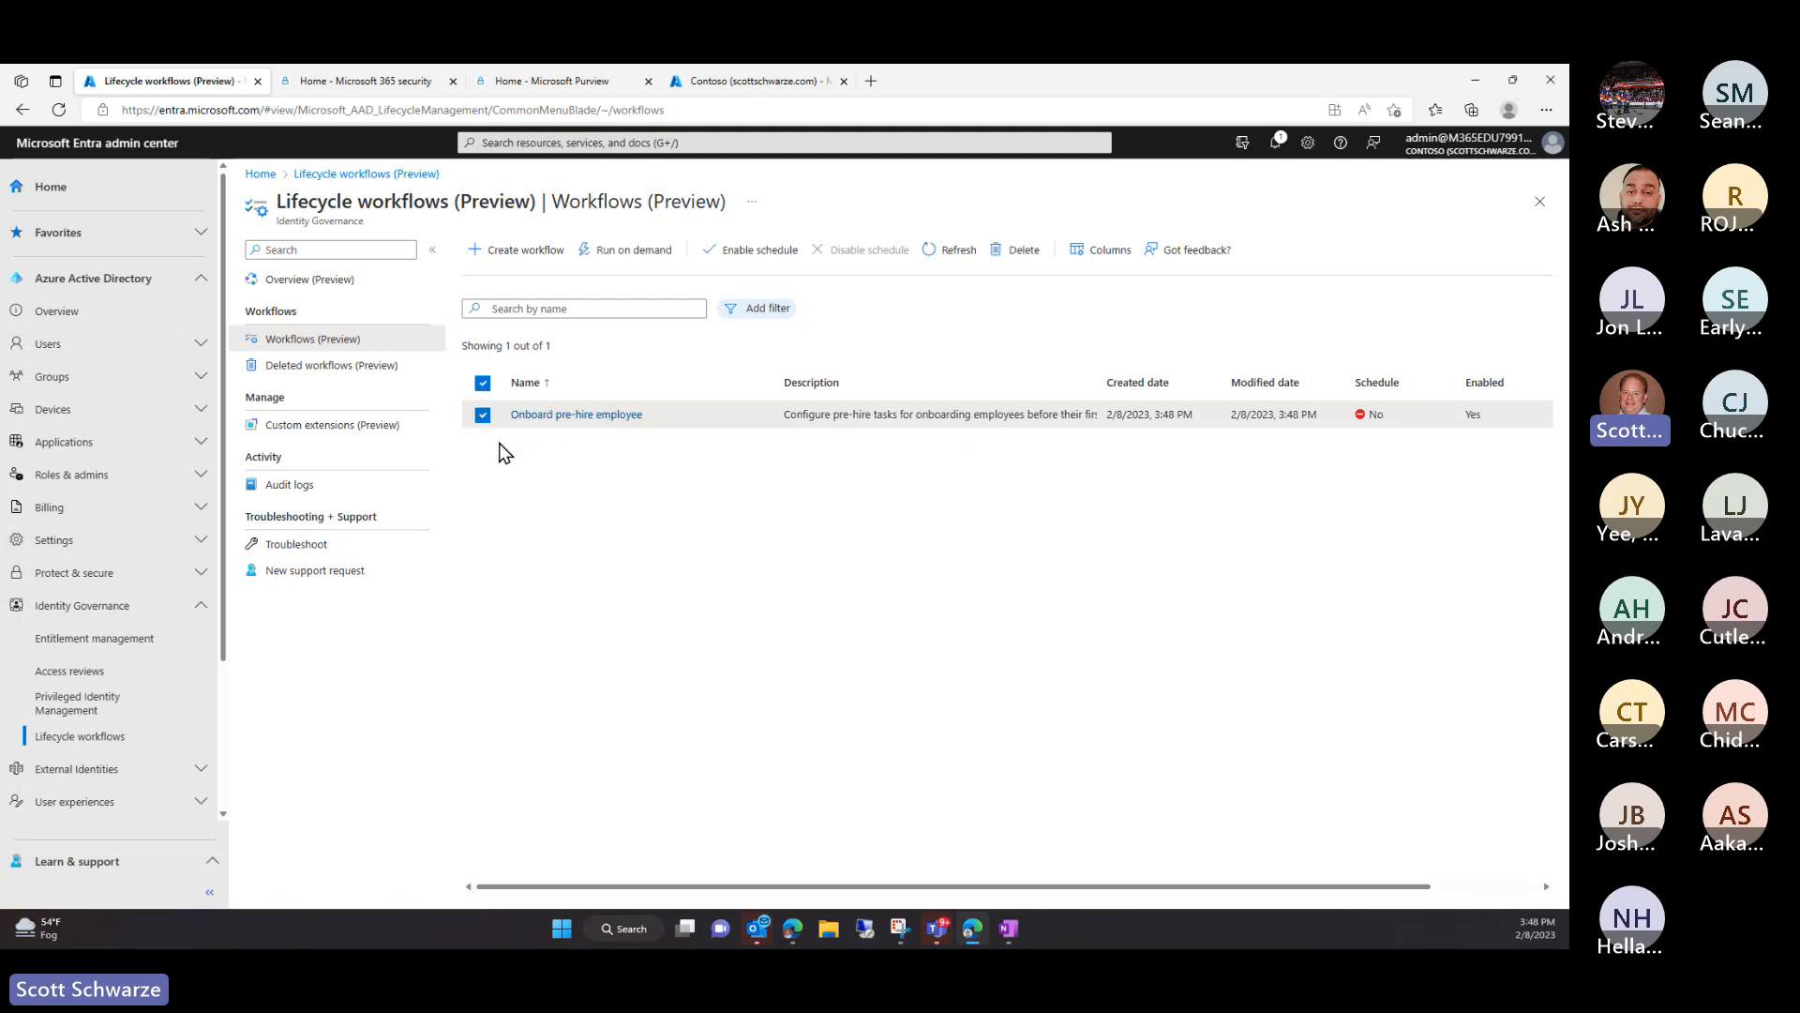
{"action": "left_click", "coordinate": [752, 252]}
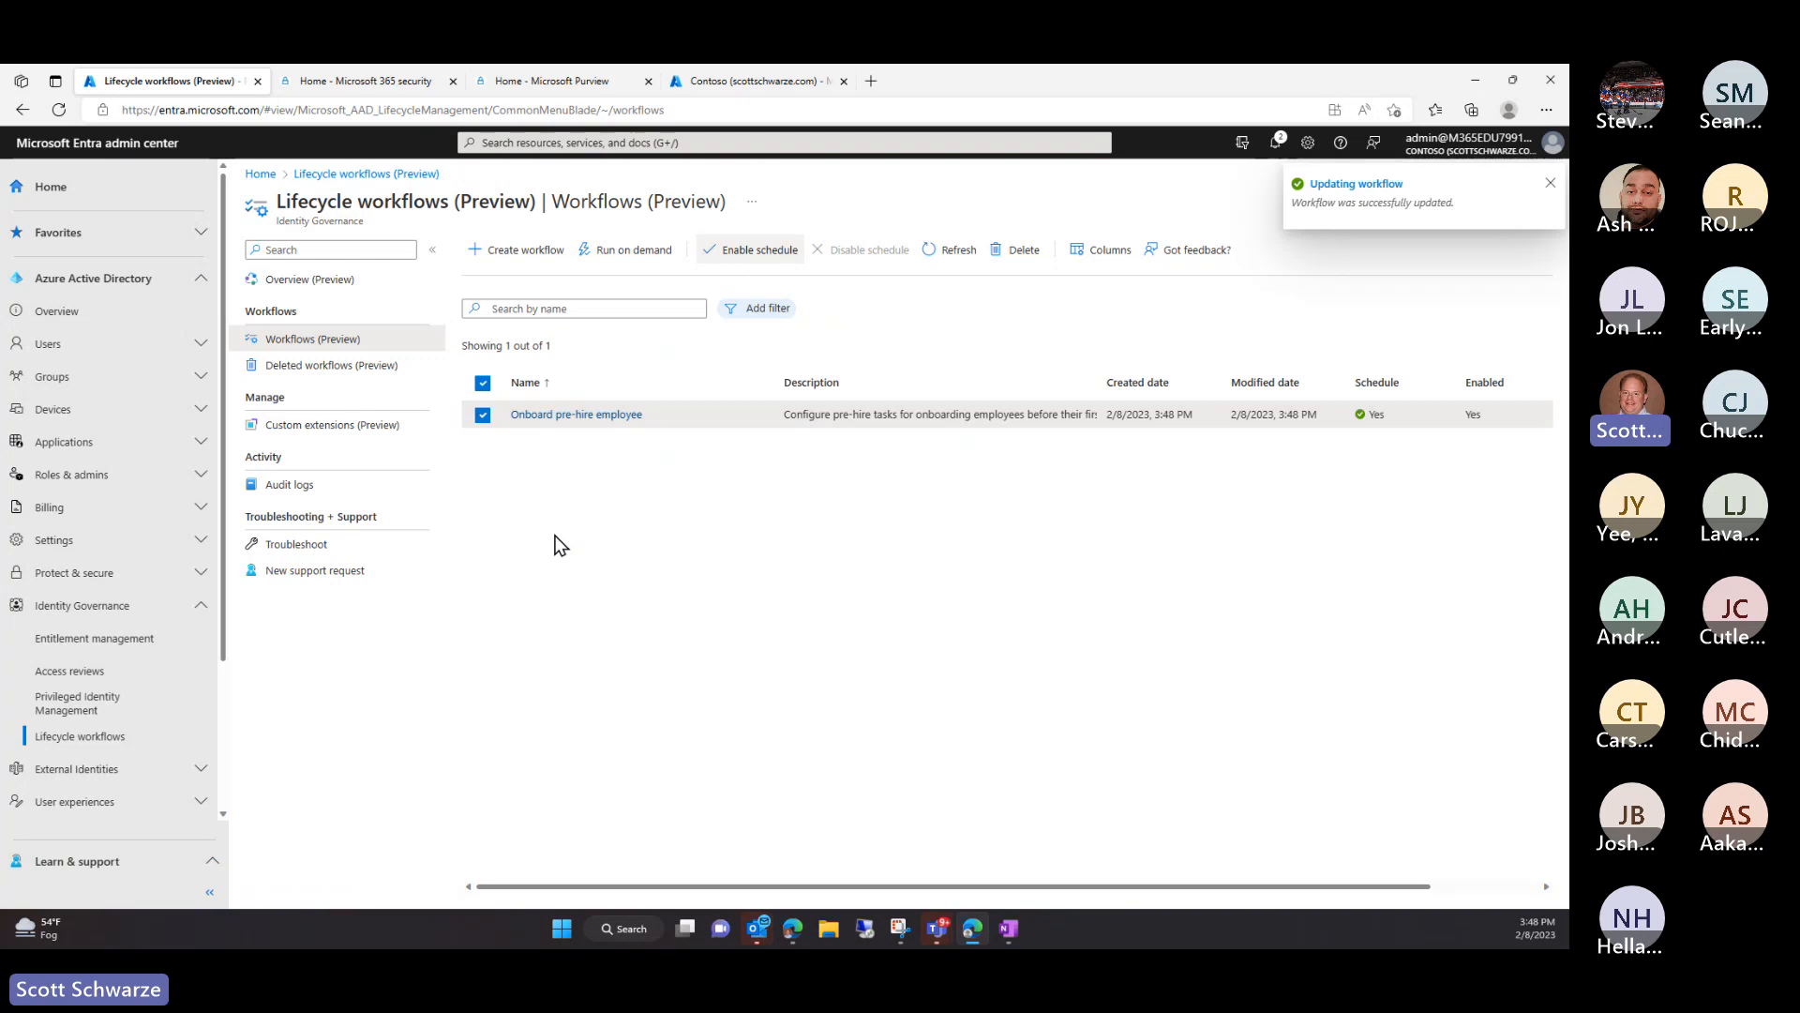
{"action": "left_click", "coordinate": [296, 288]}
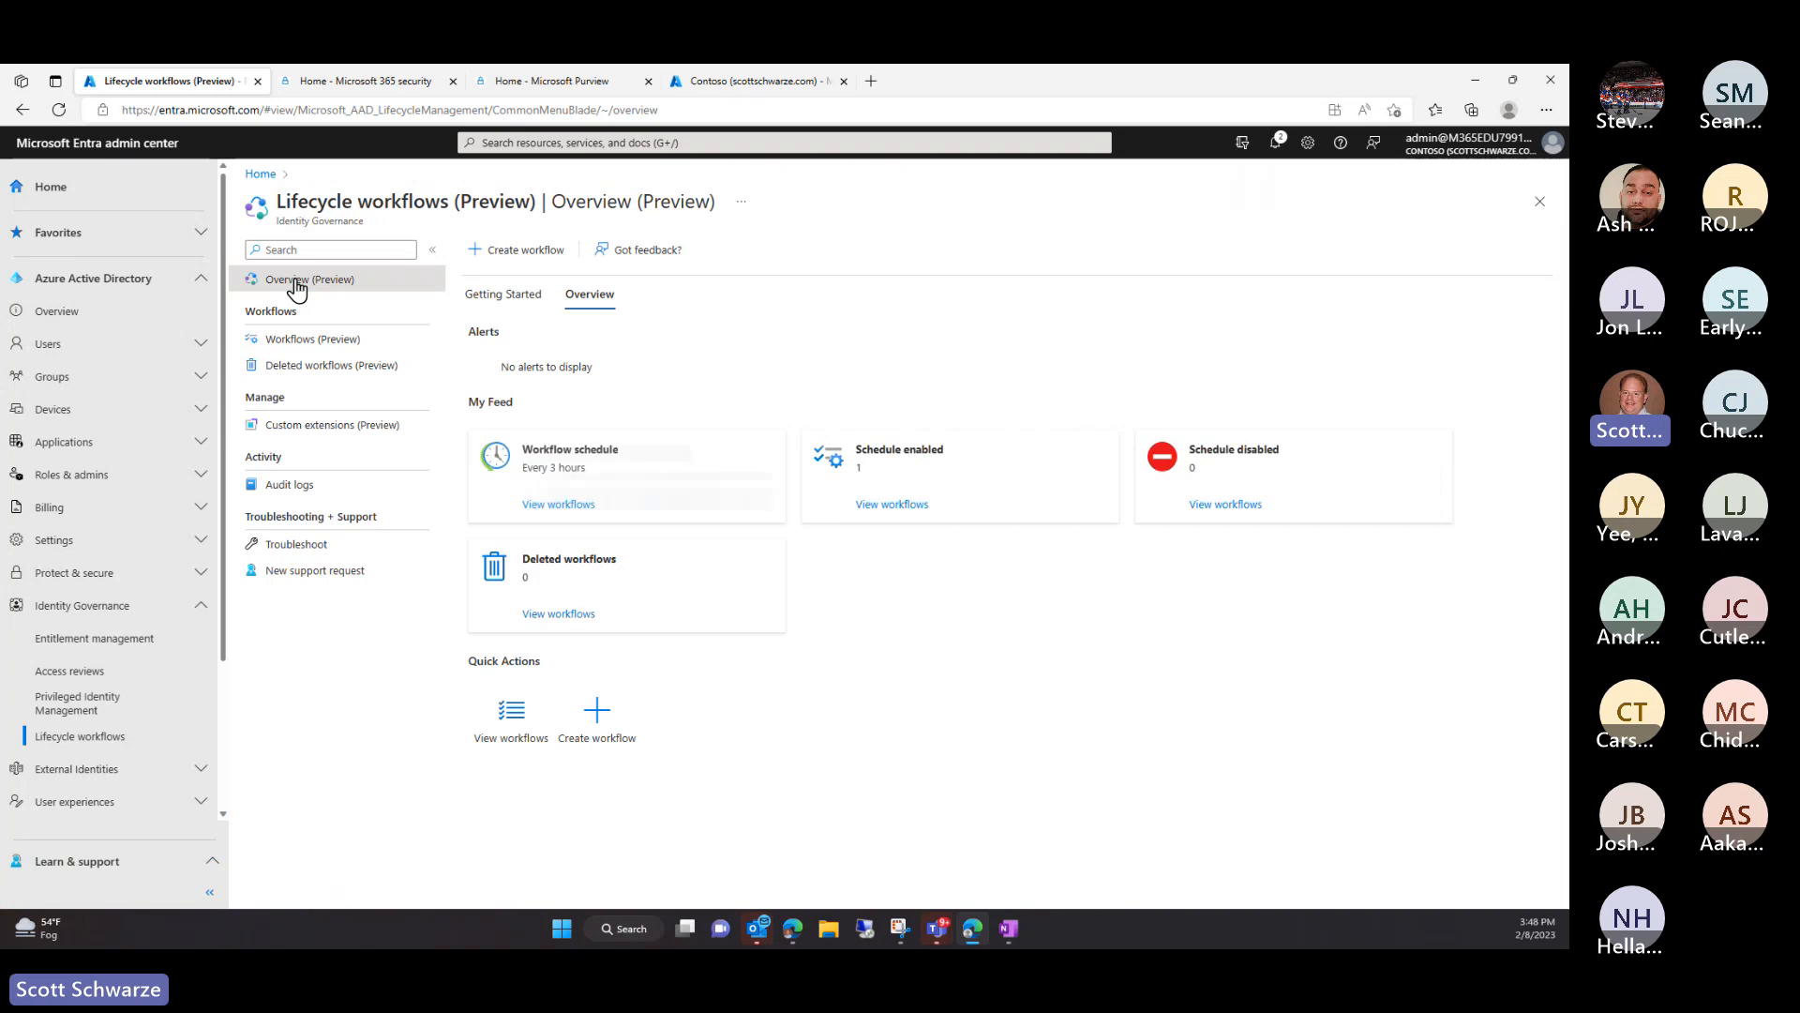
{"action": "left_click", "coordinate": [879, 506]}
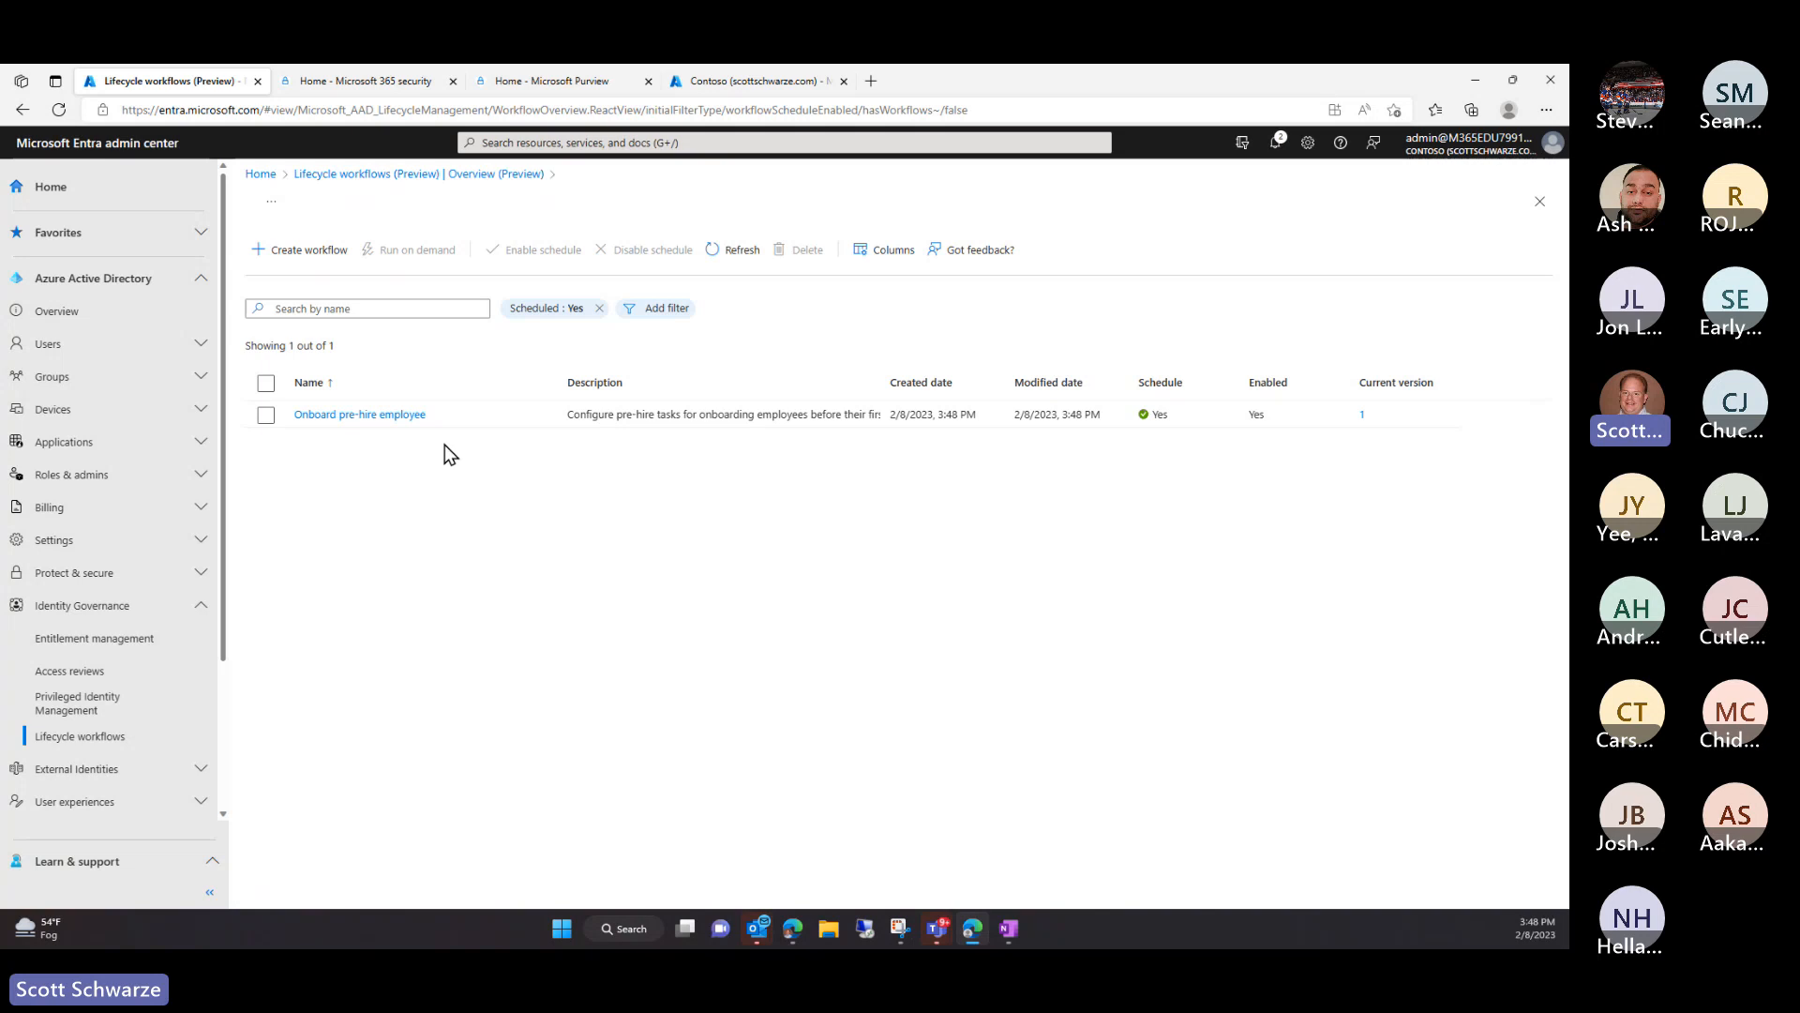
{"action": "left_click", "coordinate": [260, 418]}
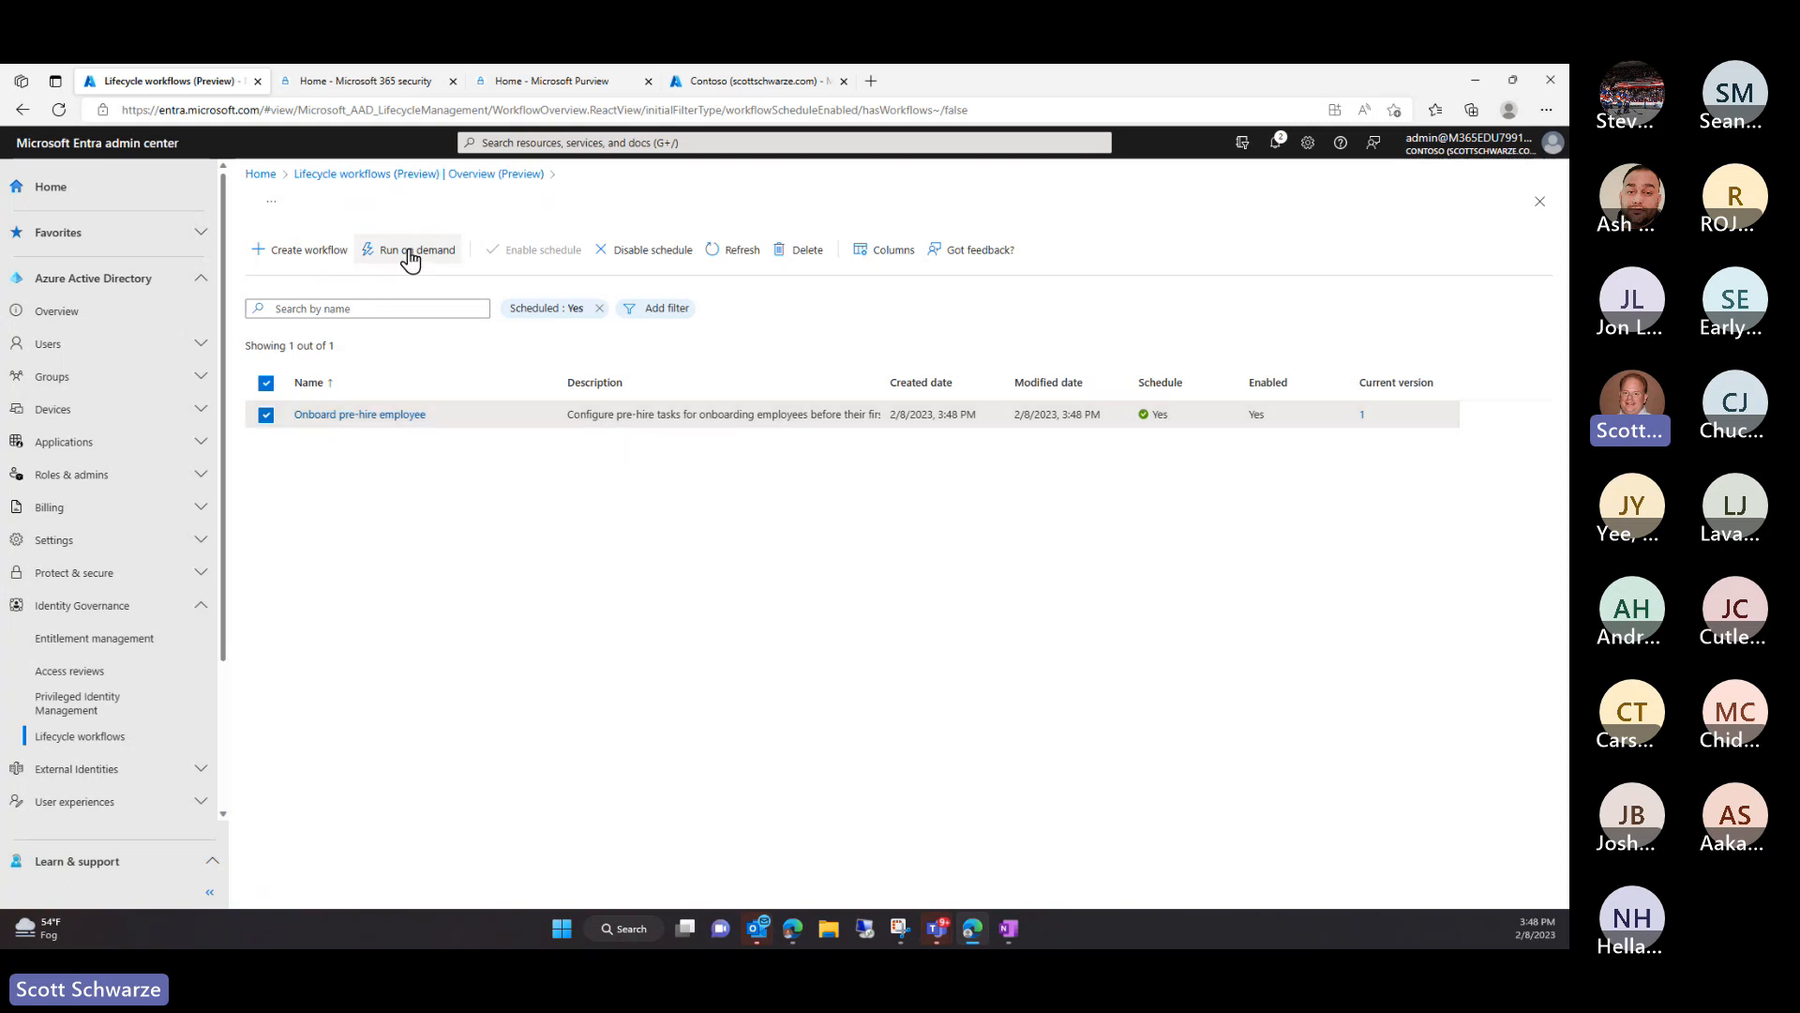
Recheck the scheduled workflows list from Overview, then return to the Lifecycle workflows overview
{"action": "left_click", "coordinate": [353, 175]}
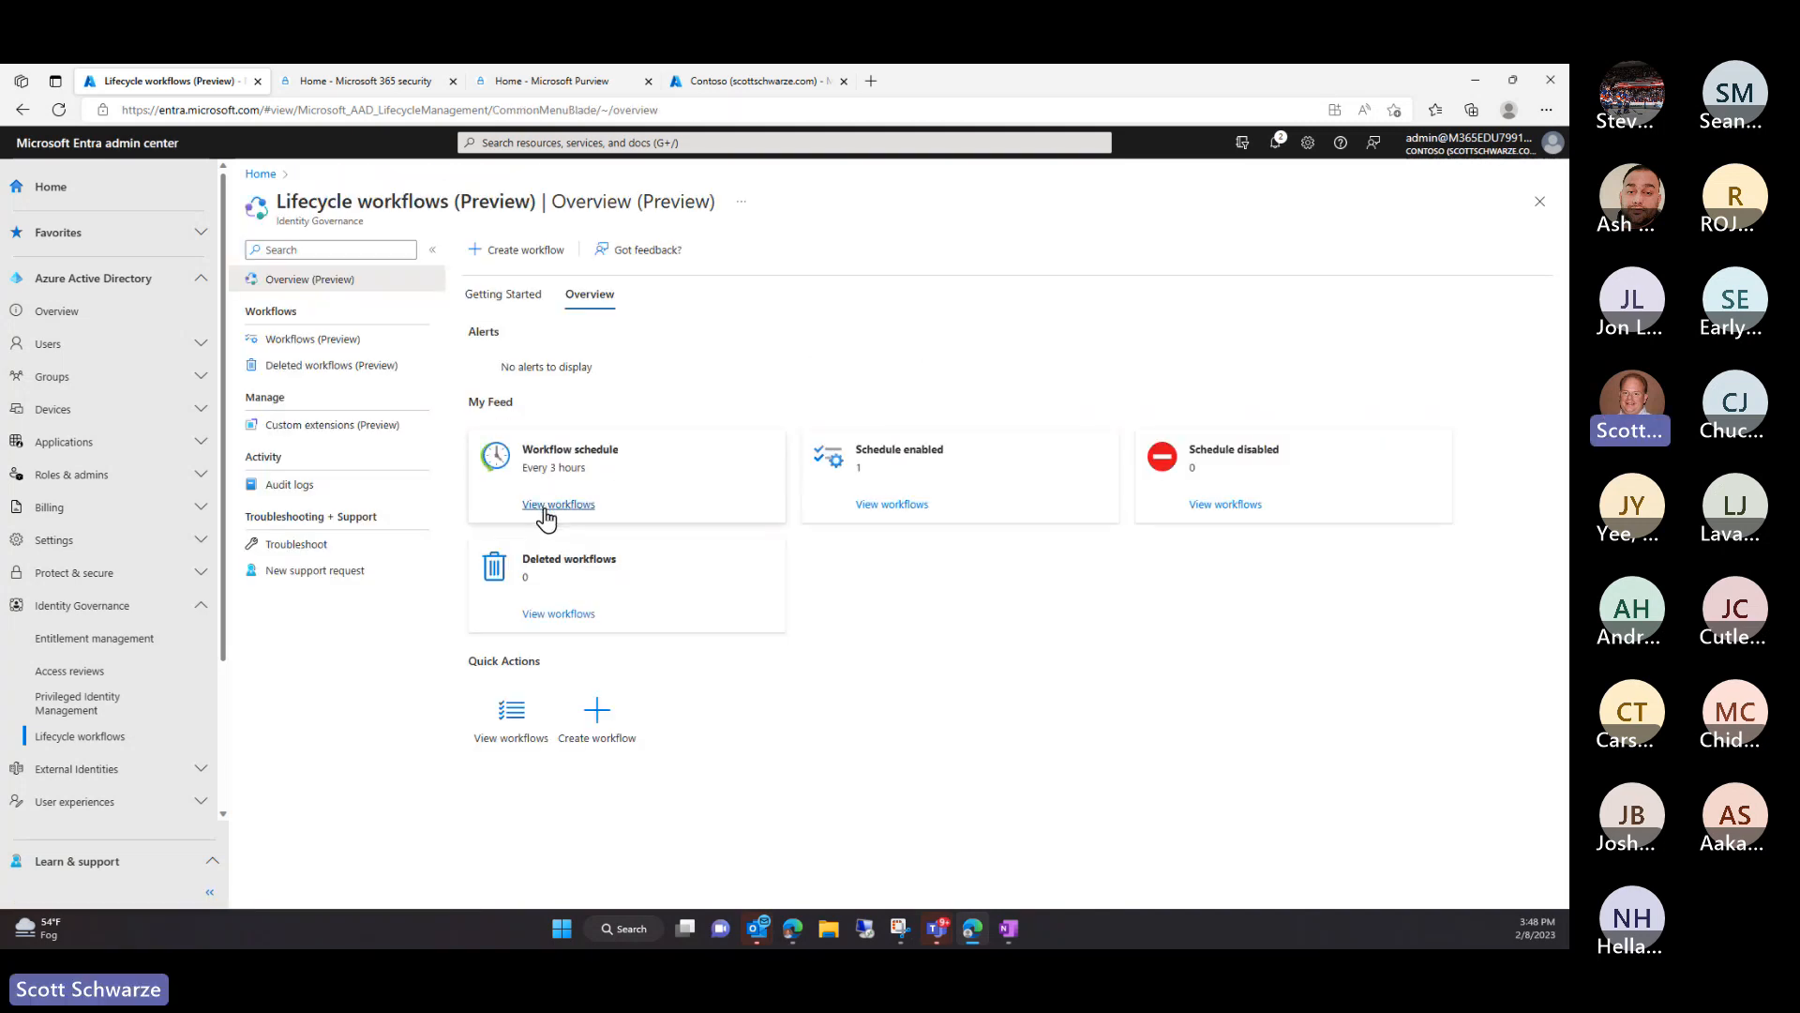
{"action": "left_click", "coordinate": [547, 506]}
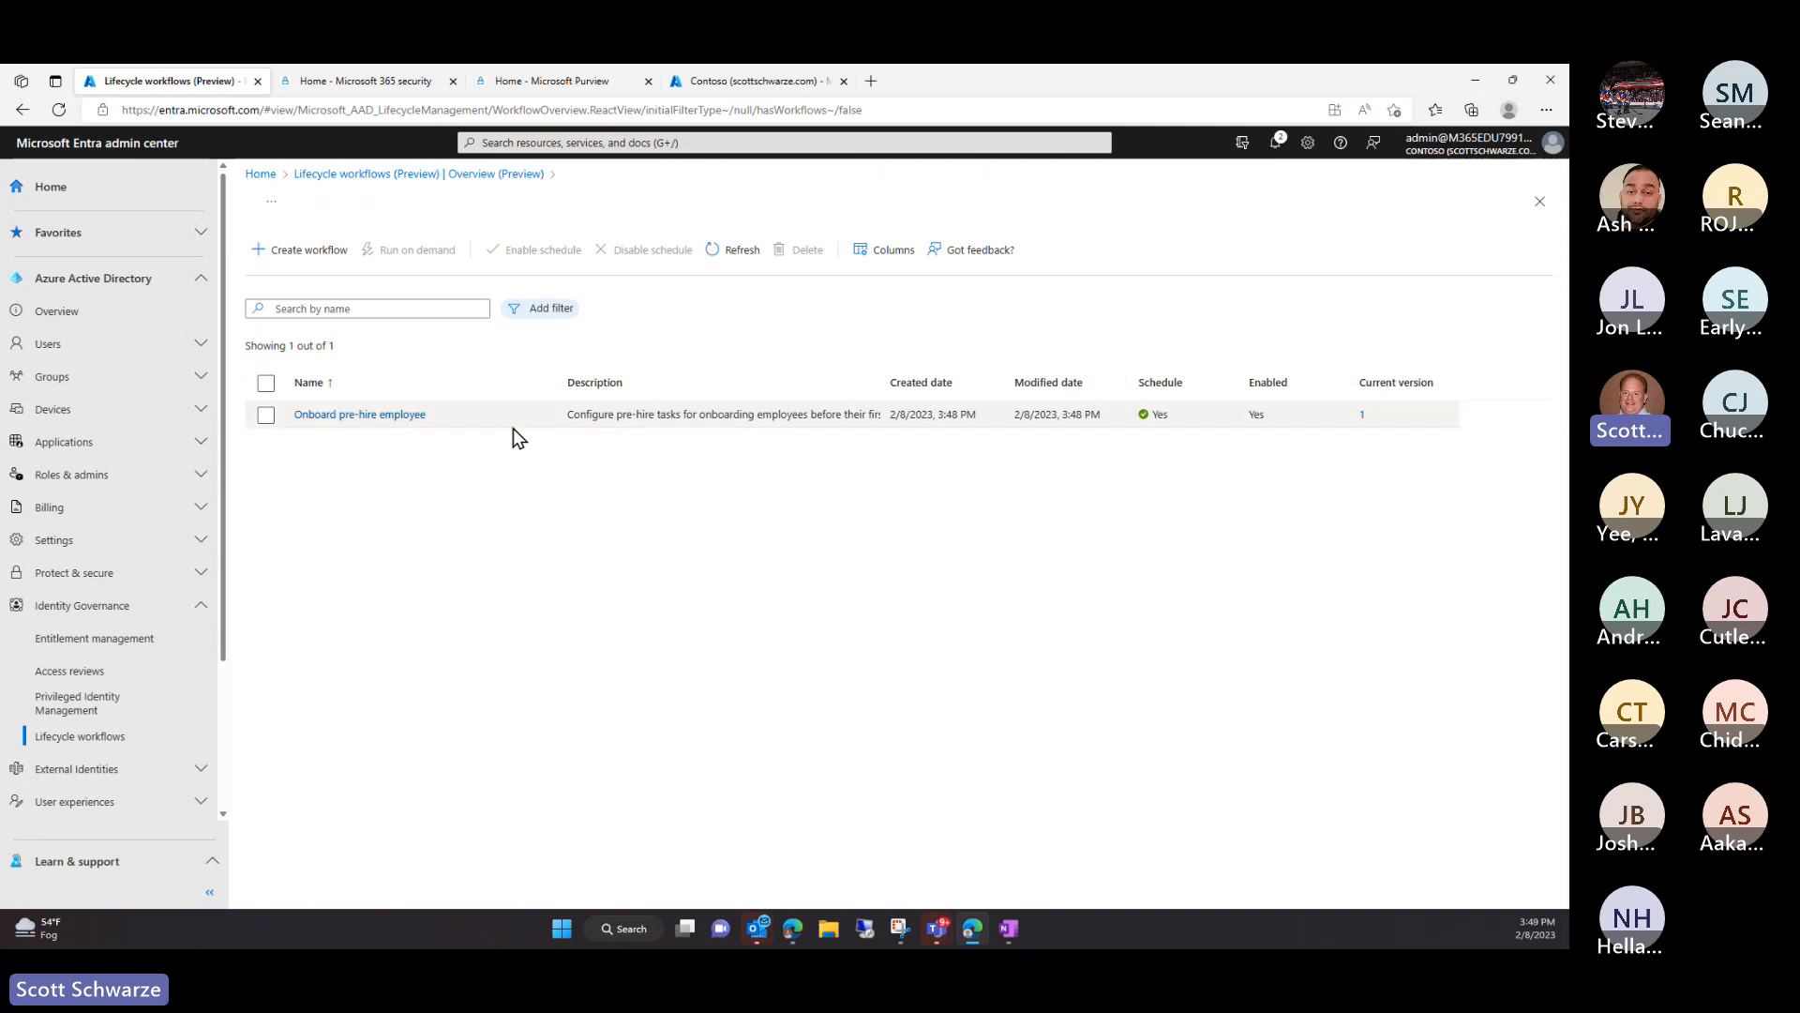
{"action": "left_click", "coordinate": [266, 415]}
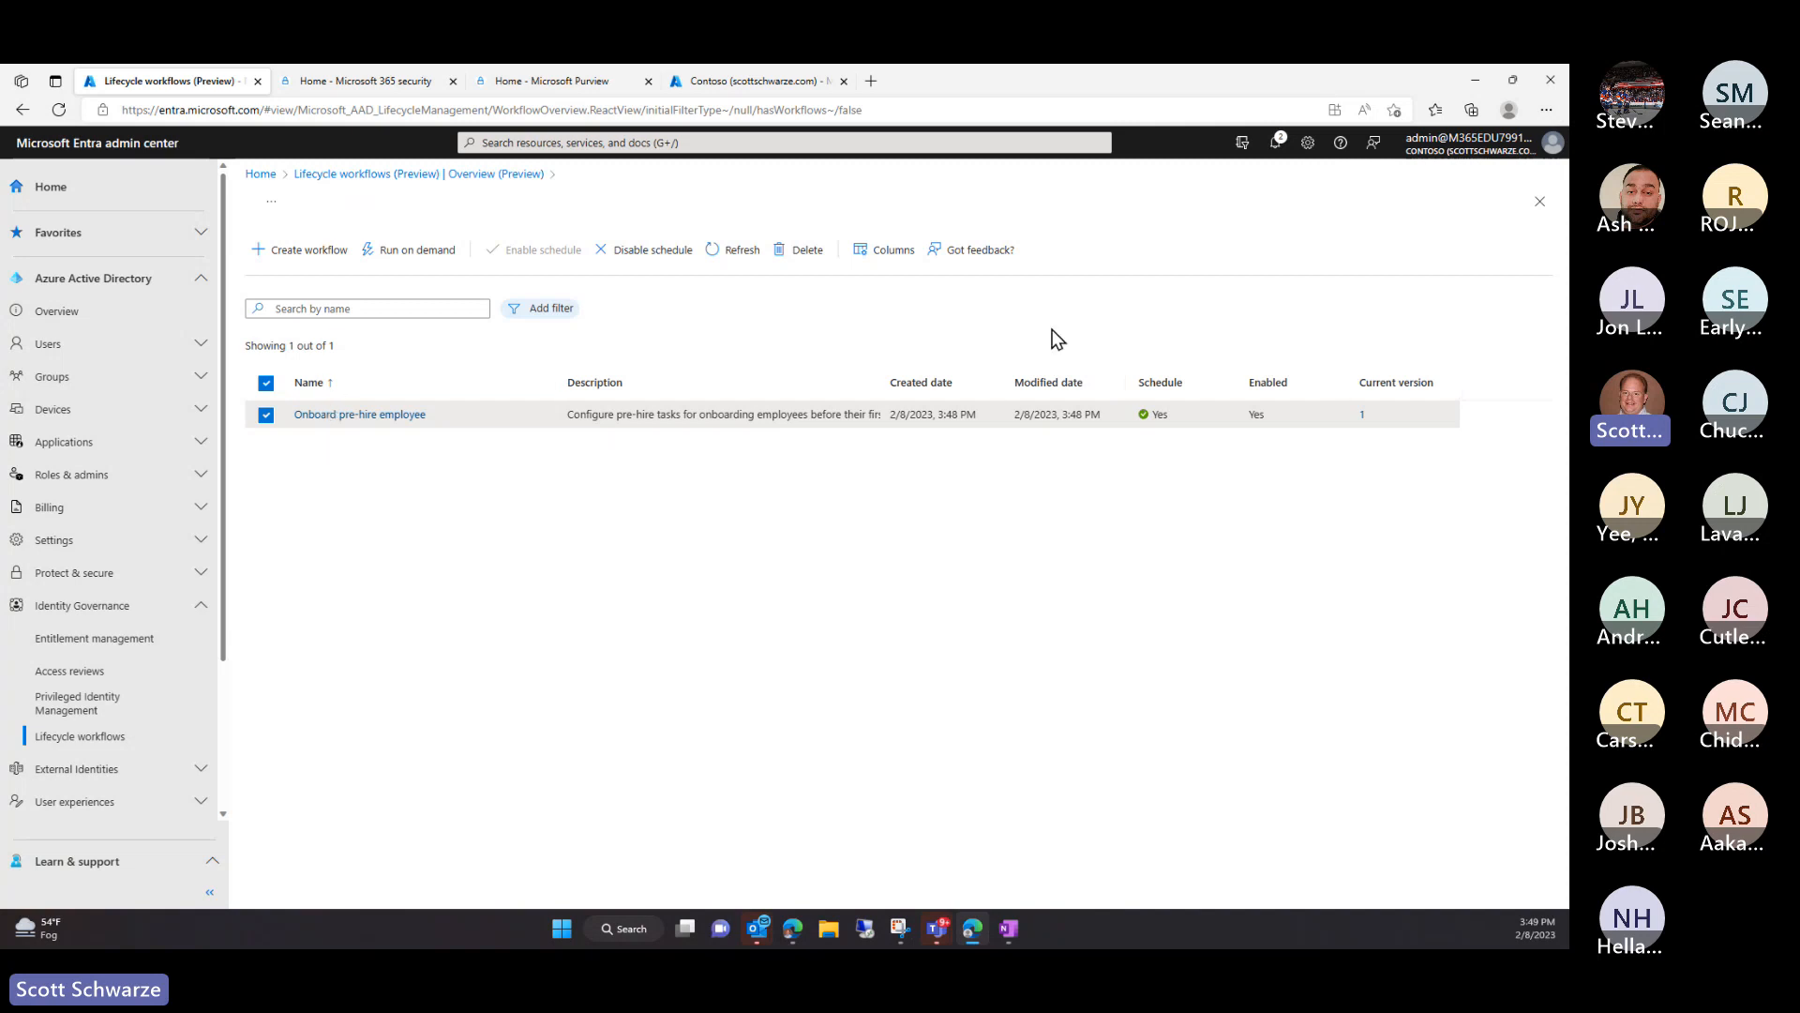
{"action": "left_click", "coordinate": [481, 174]}
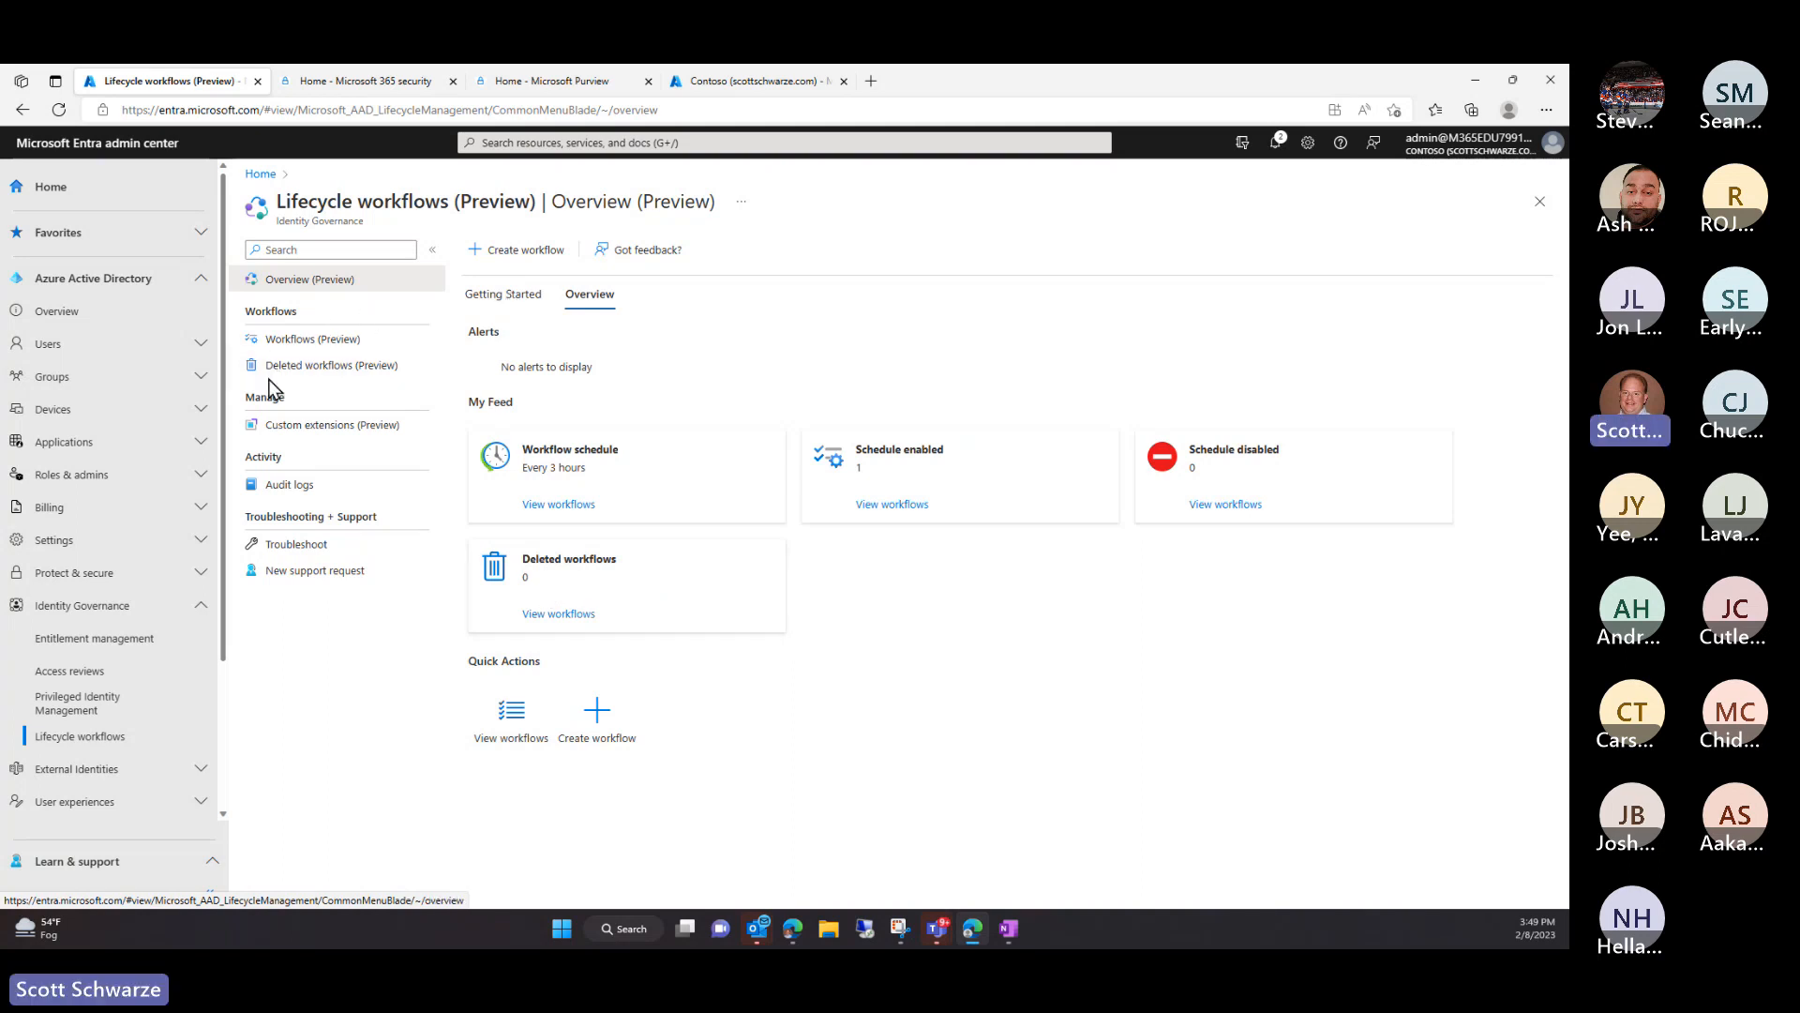
Start a new custom extension, fill its name from a saved entry, and continue to task behavior
{"action": "left_click", "coordinate": [300, 429]}
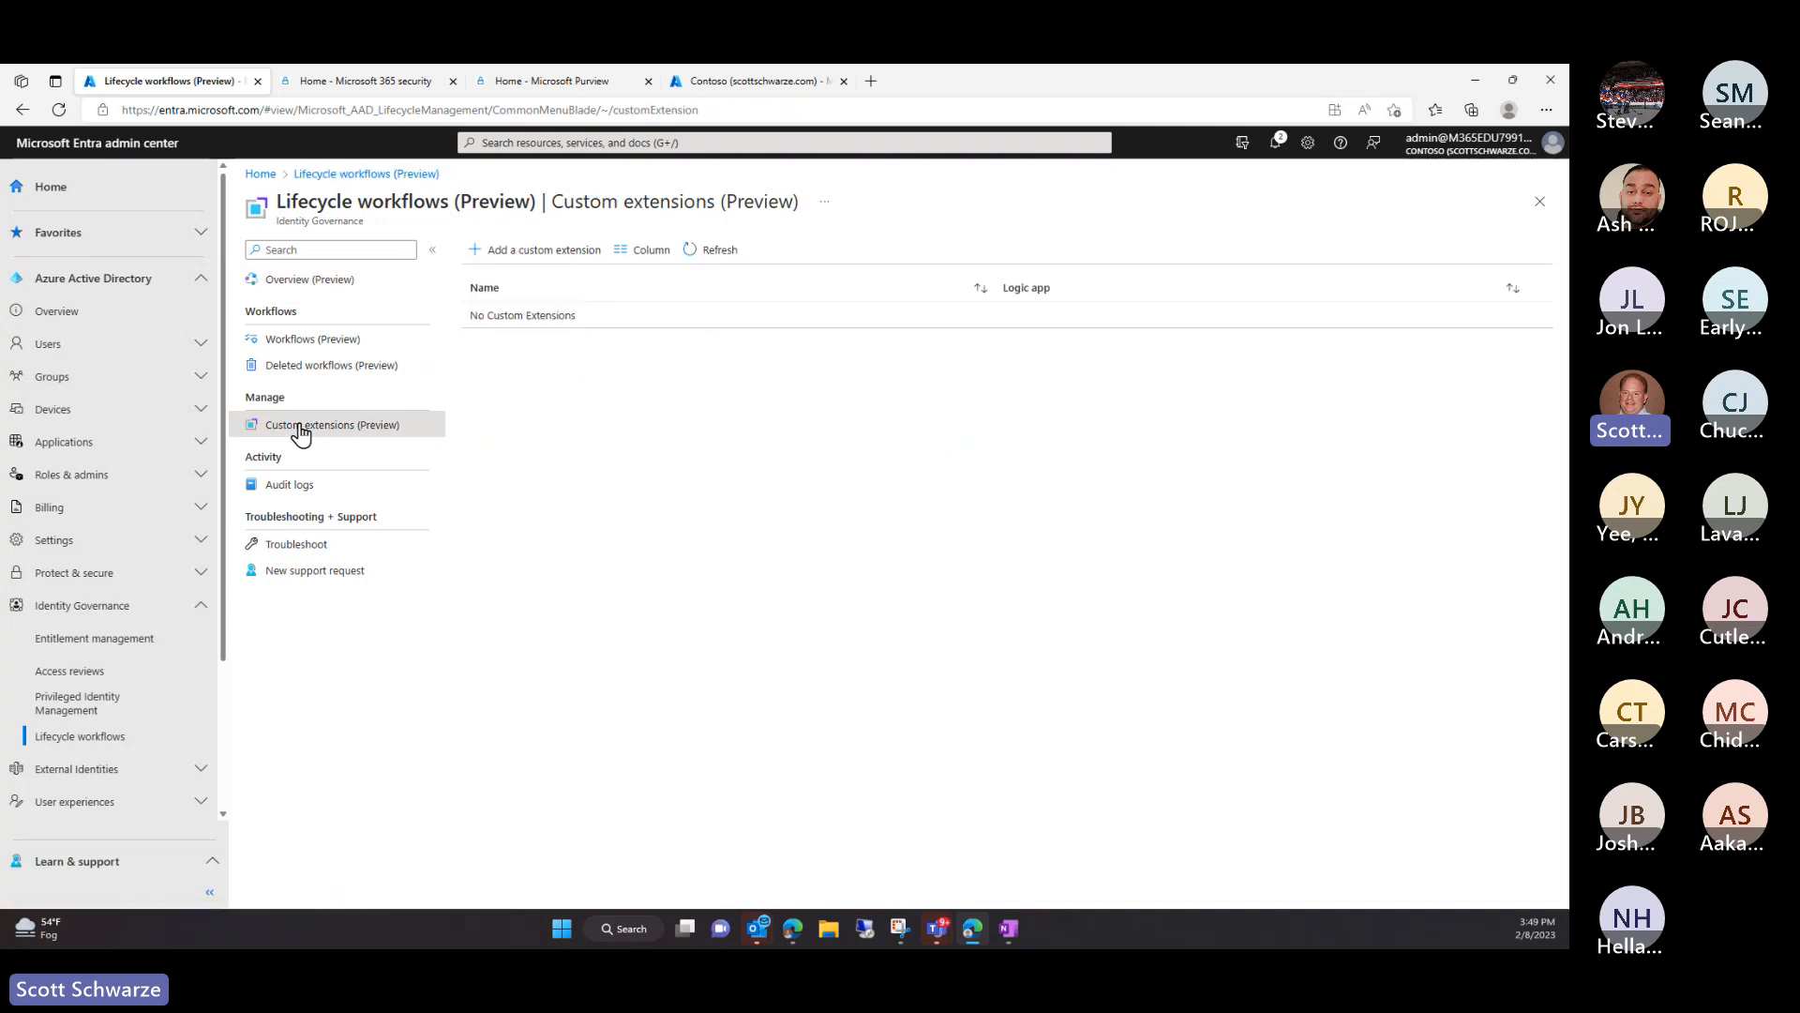
{"action": "left_click", "coordinate": [553, 249]}
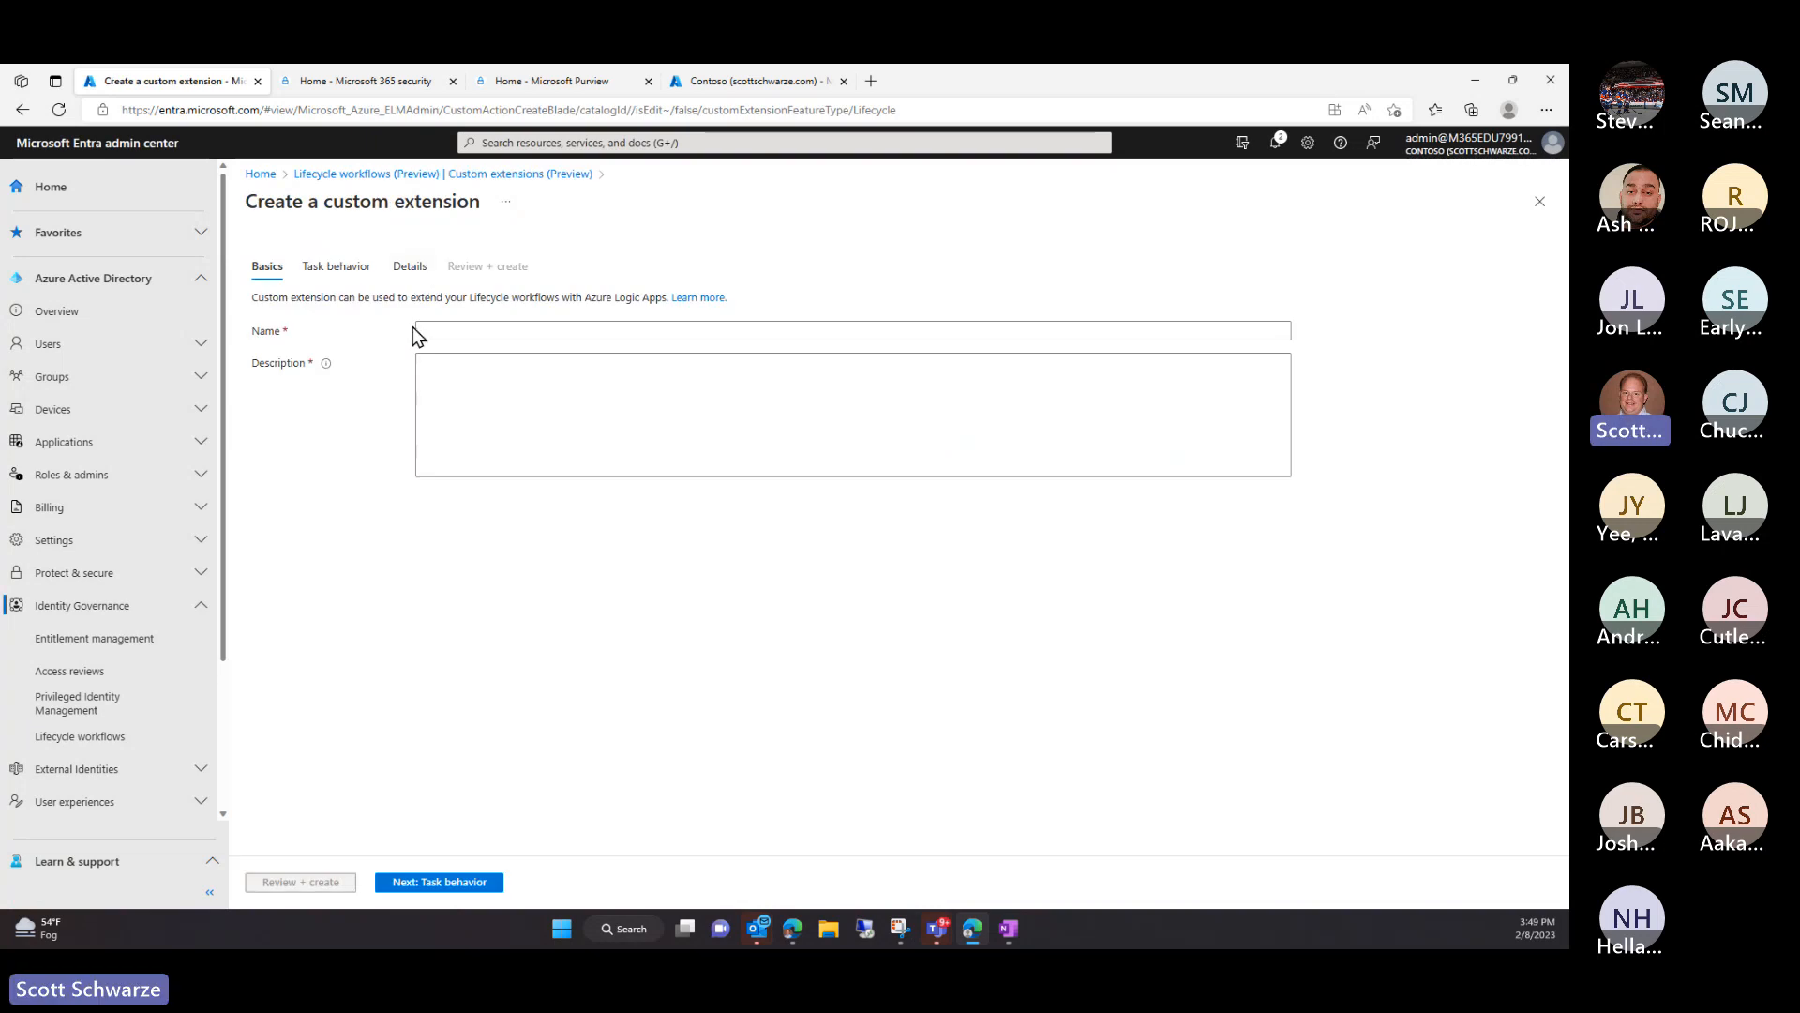
{"action": "left_click", "coordinate": [457, 331]}
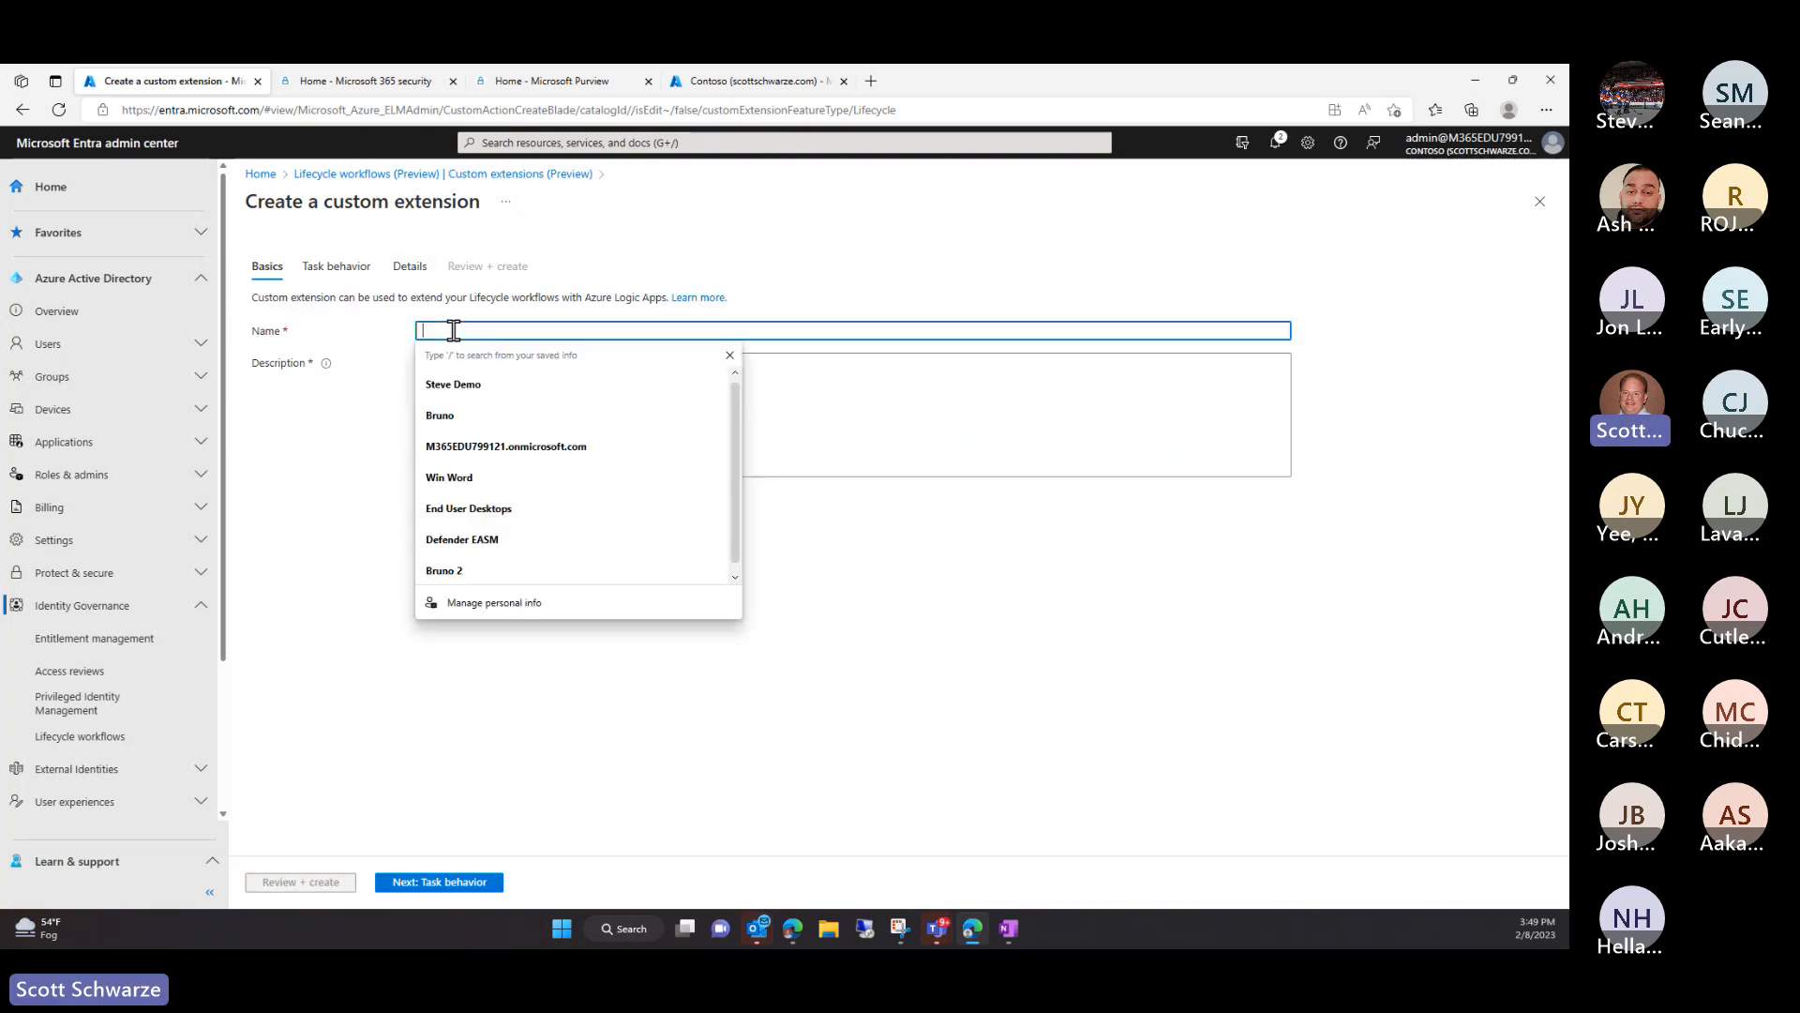
{"action": "left_click", "coordinate": [457, 385]}
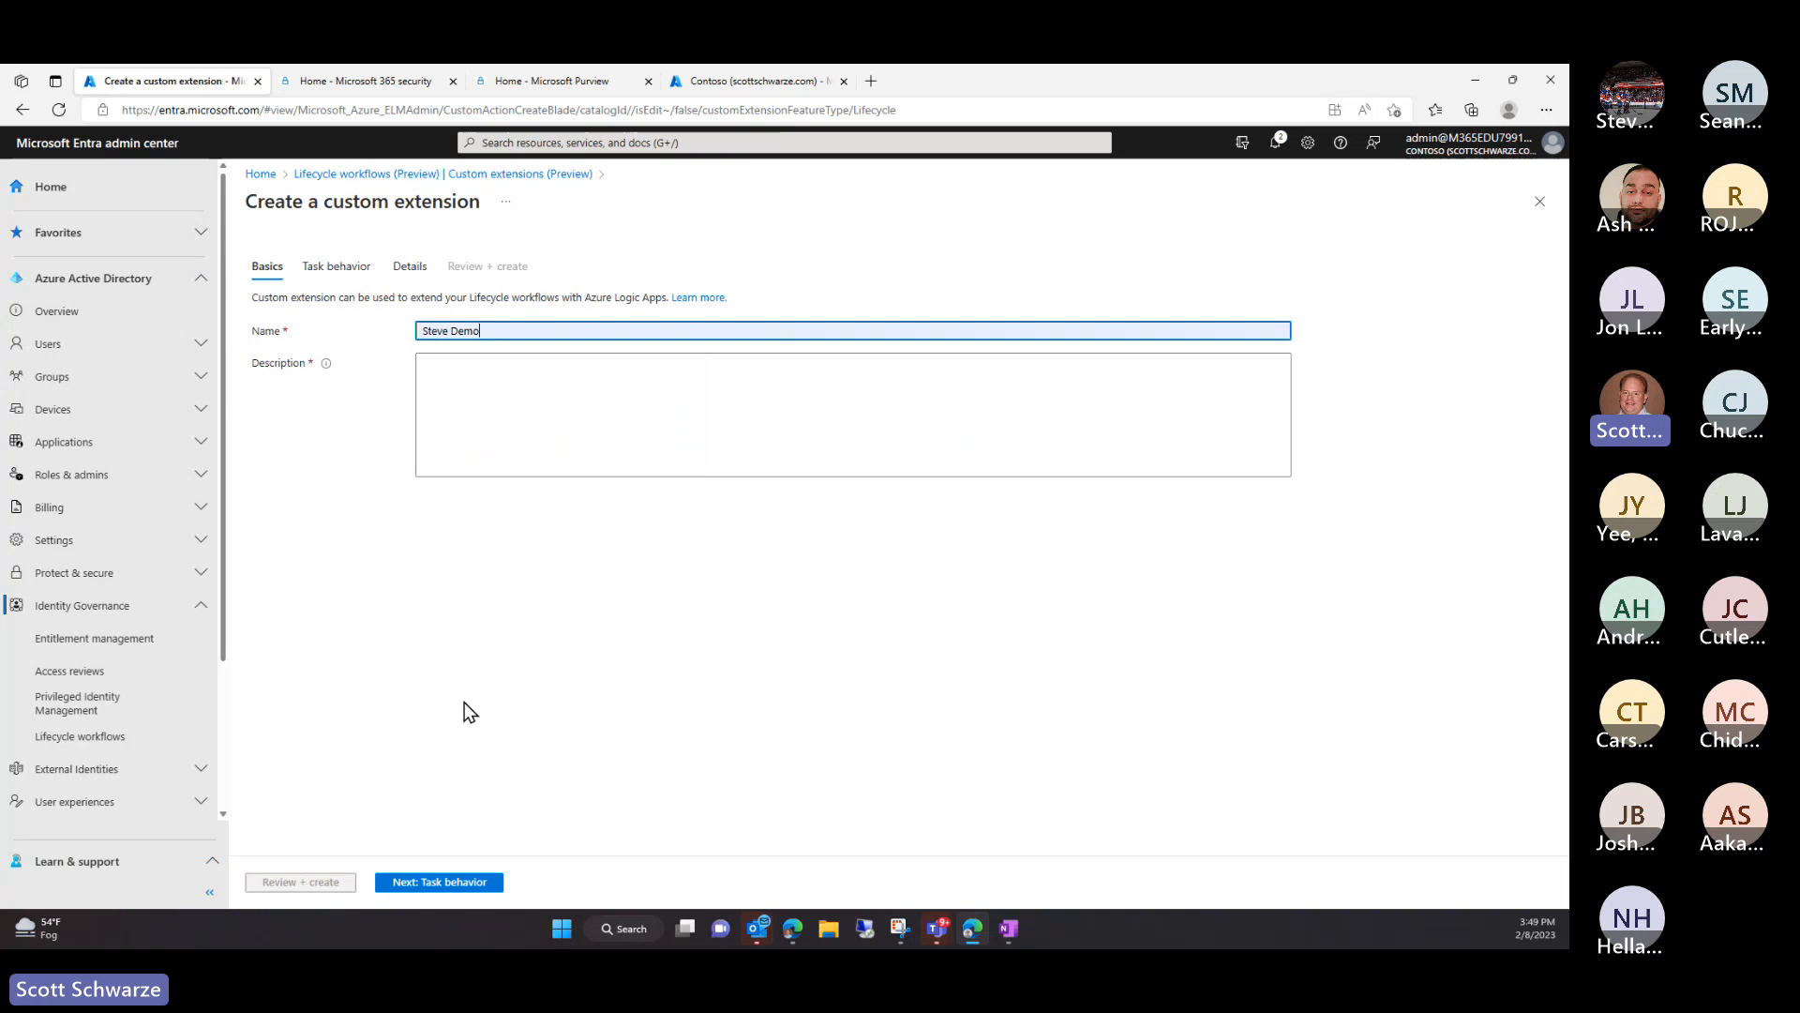
{"action": "left_click", "coordinate": [428, 882]}
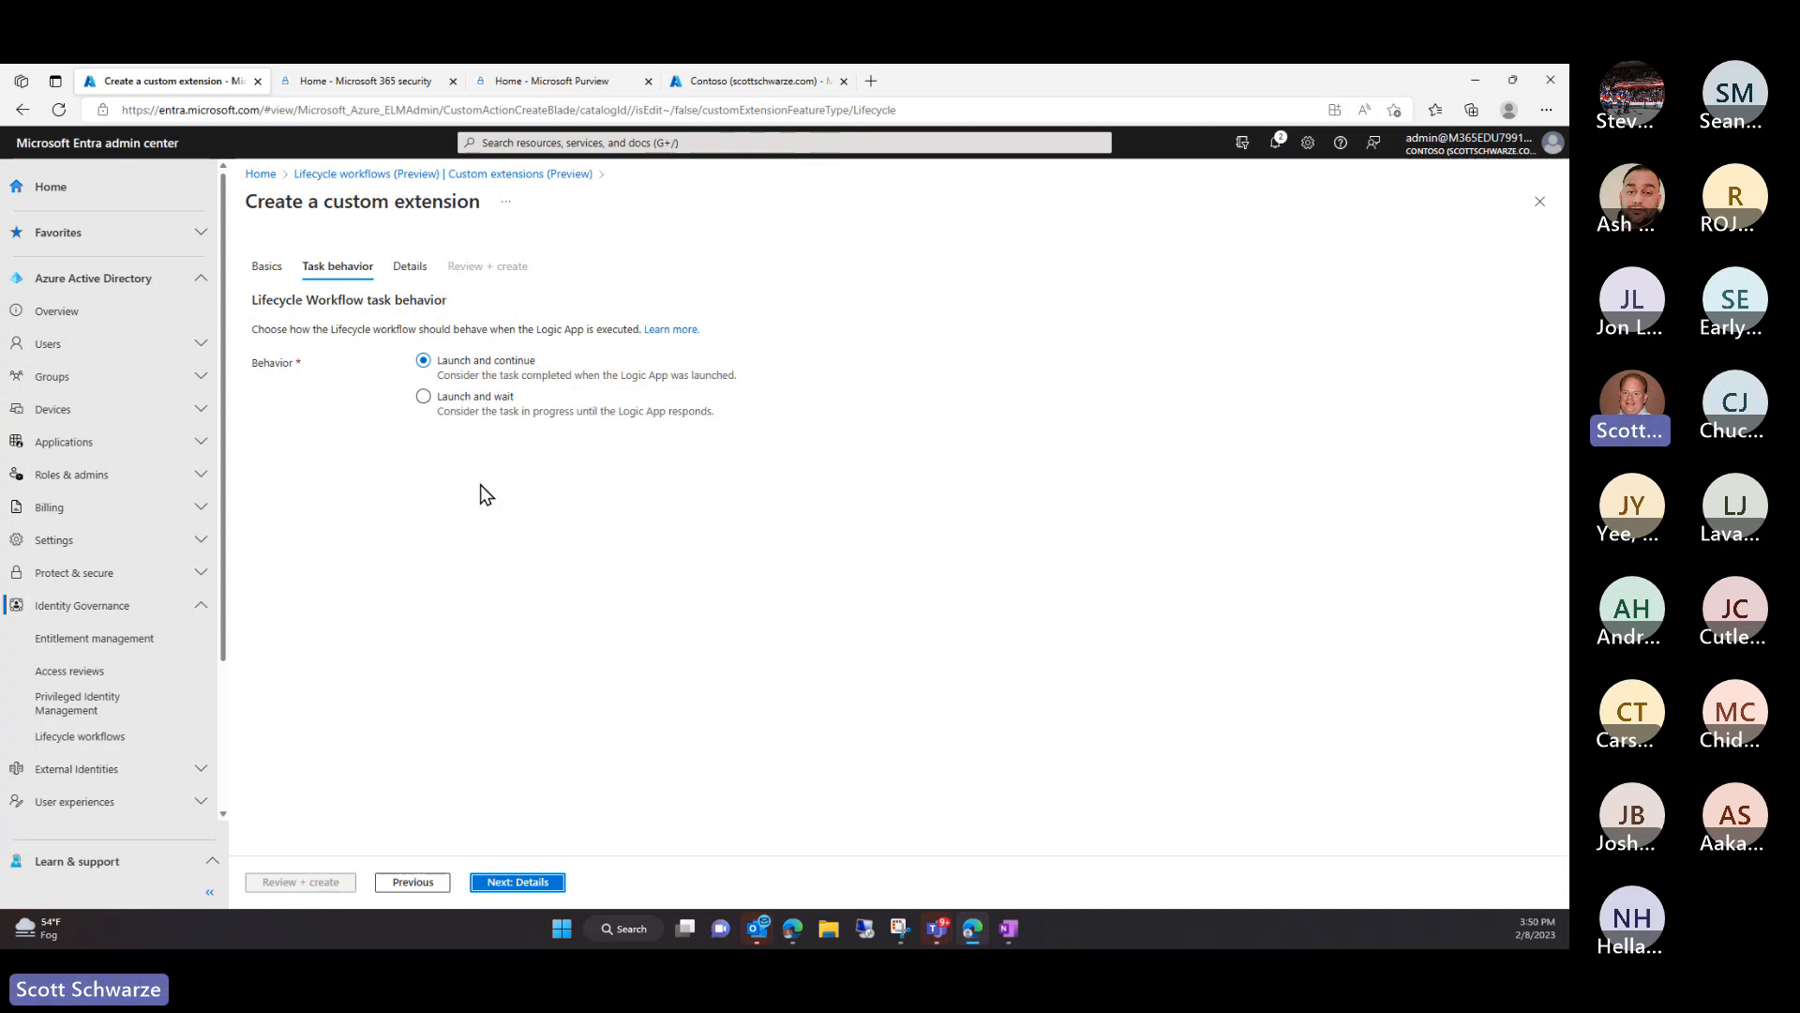
Create a logic app named ONboard in resource group RG_AzureSentinel for the extension
{"action": "left_click", "coordinate": [494, 880]}
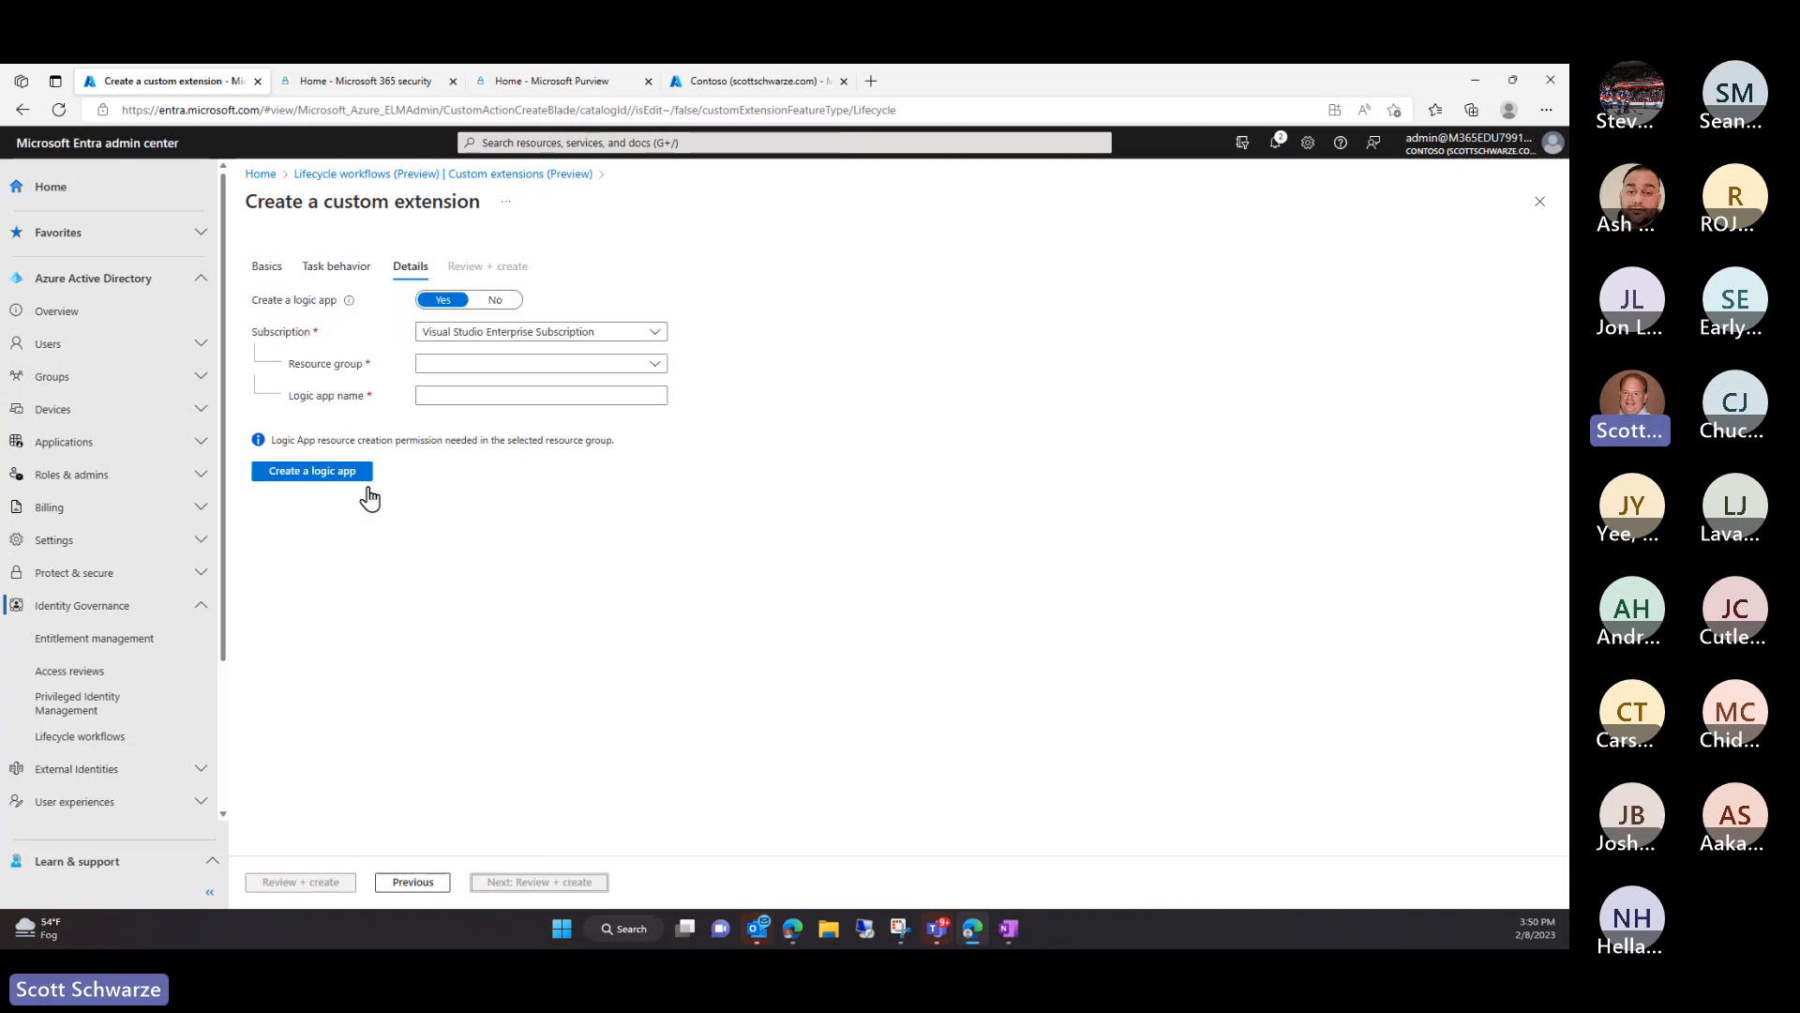
{"action": "left_click", "coordinate": [588, 372]}
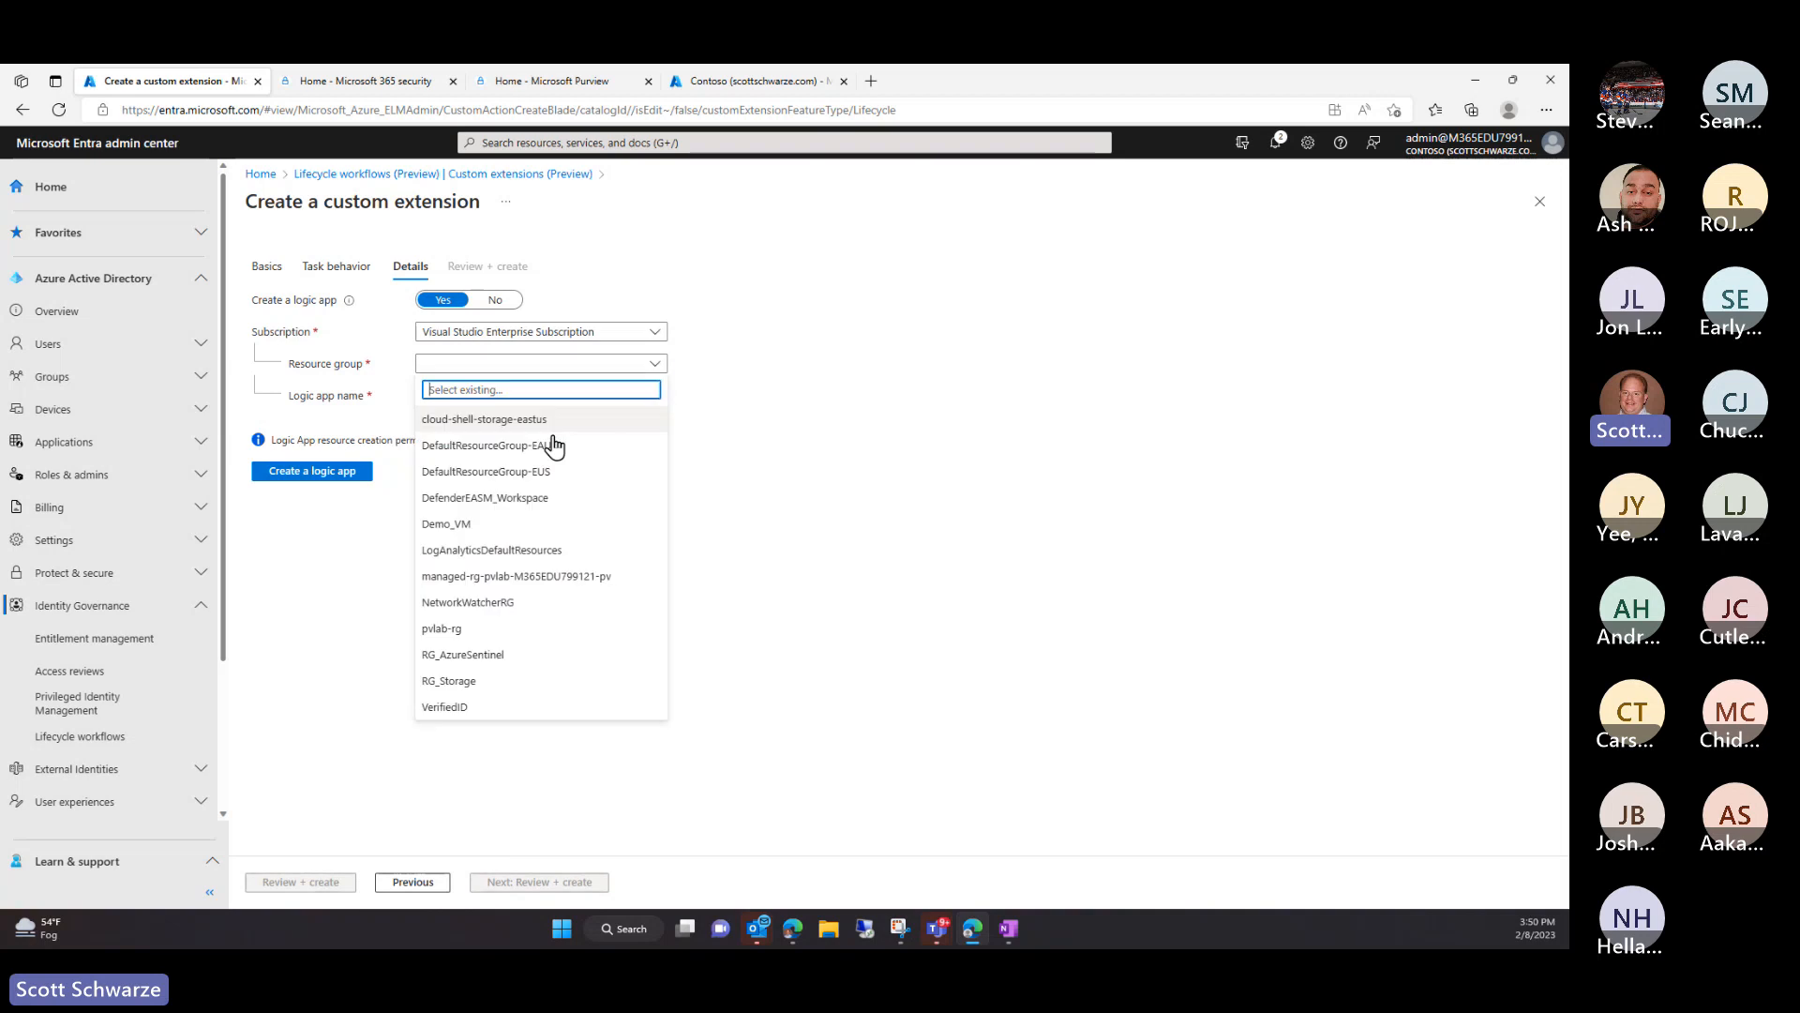
{"action": "left_click", "coordinate": [503, 660]}
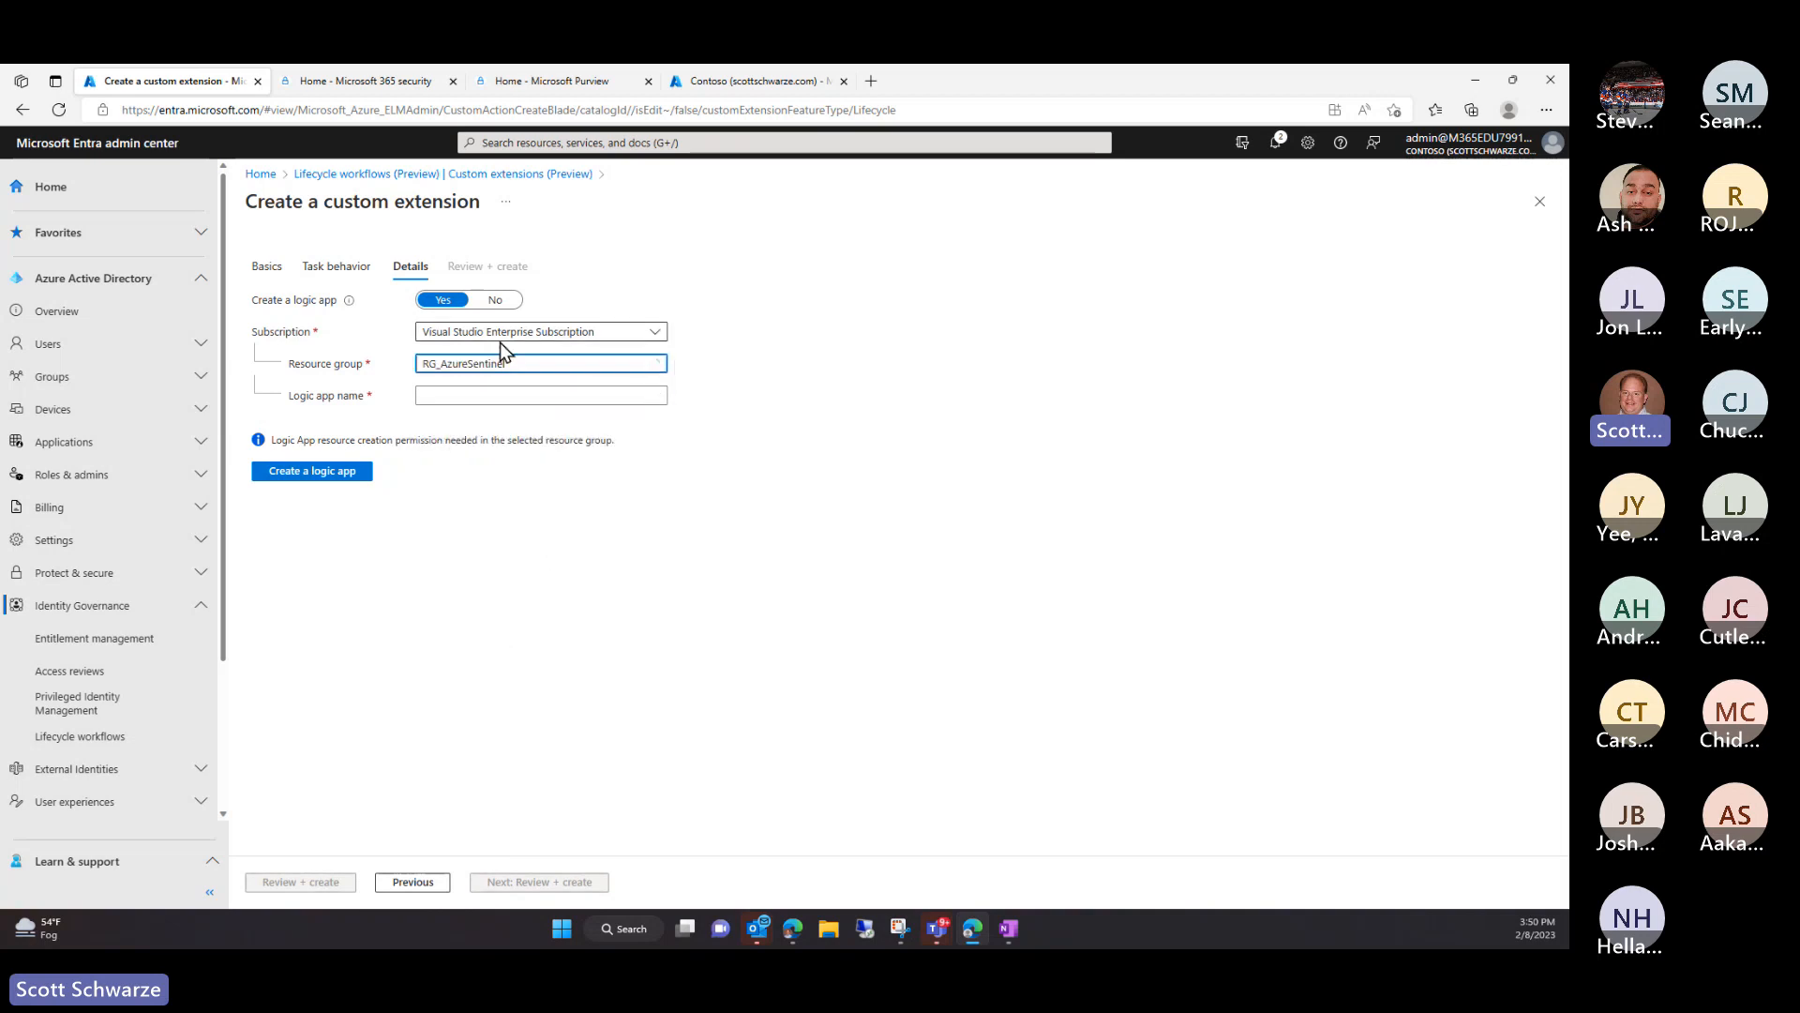
{"action": "left_click", "coordinate": [490, 394]}
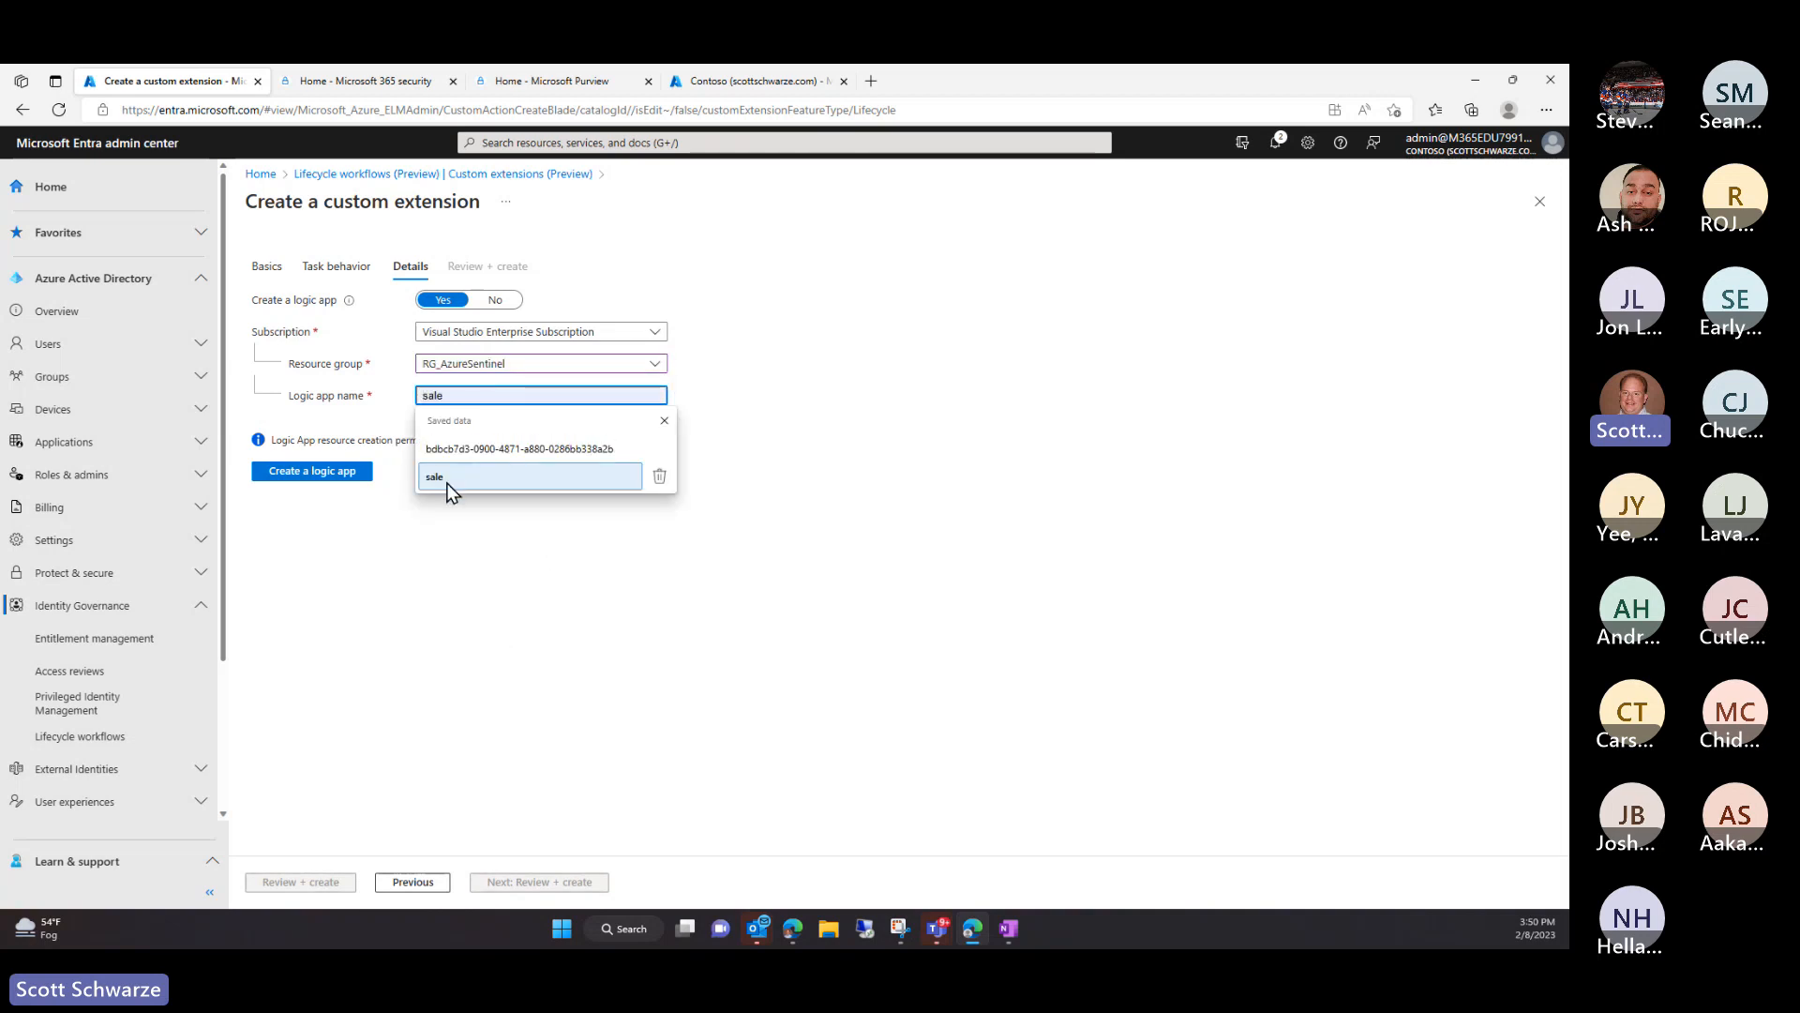
{"action": "left_click", "coordinate": [448, 480]}
{"action": "left_click_drag", "start_coordinate": [454, 397], "coordinate": [354, 398]}
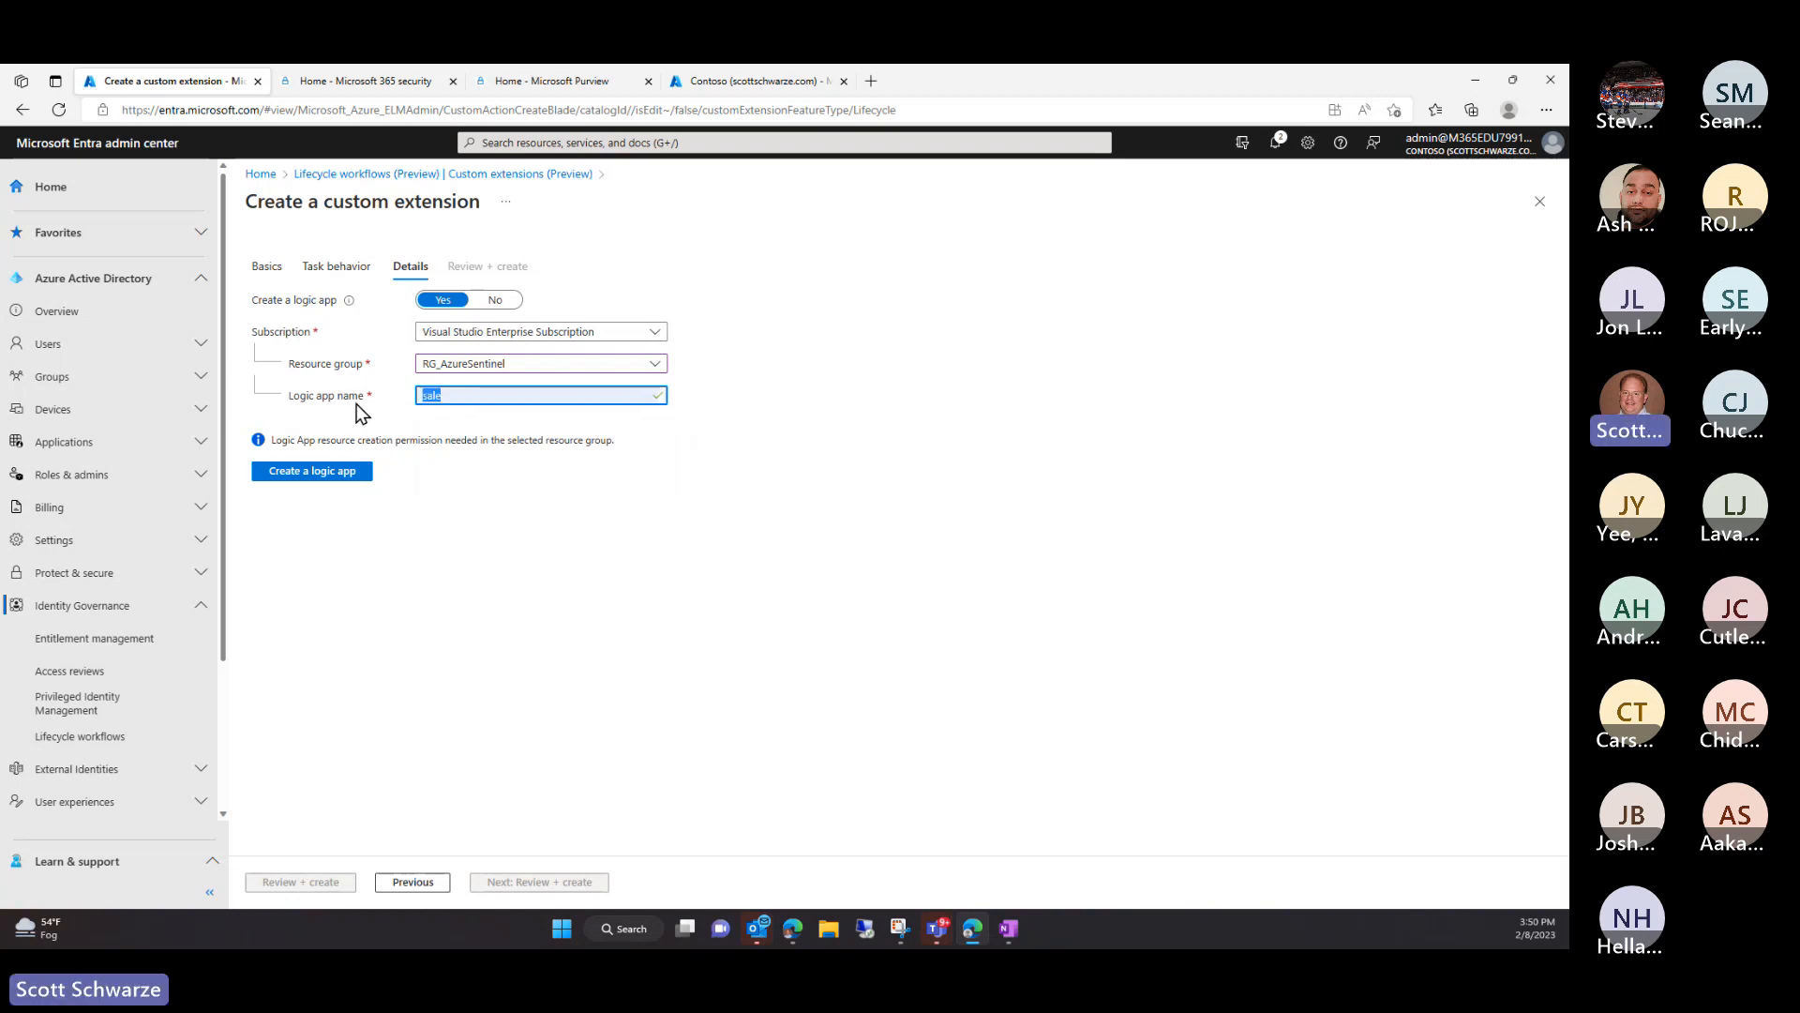
{"action": "type", "text": "ONbo"}
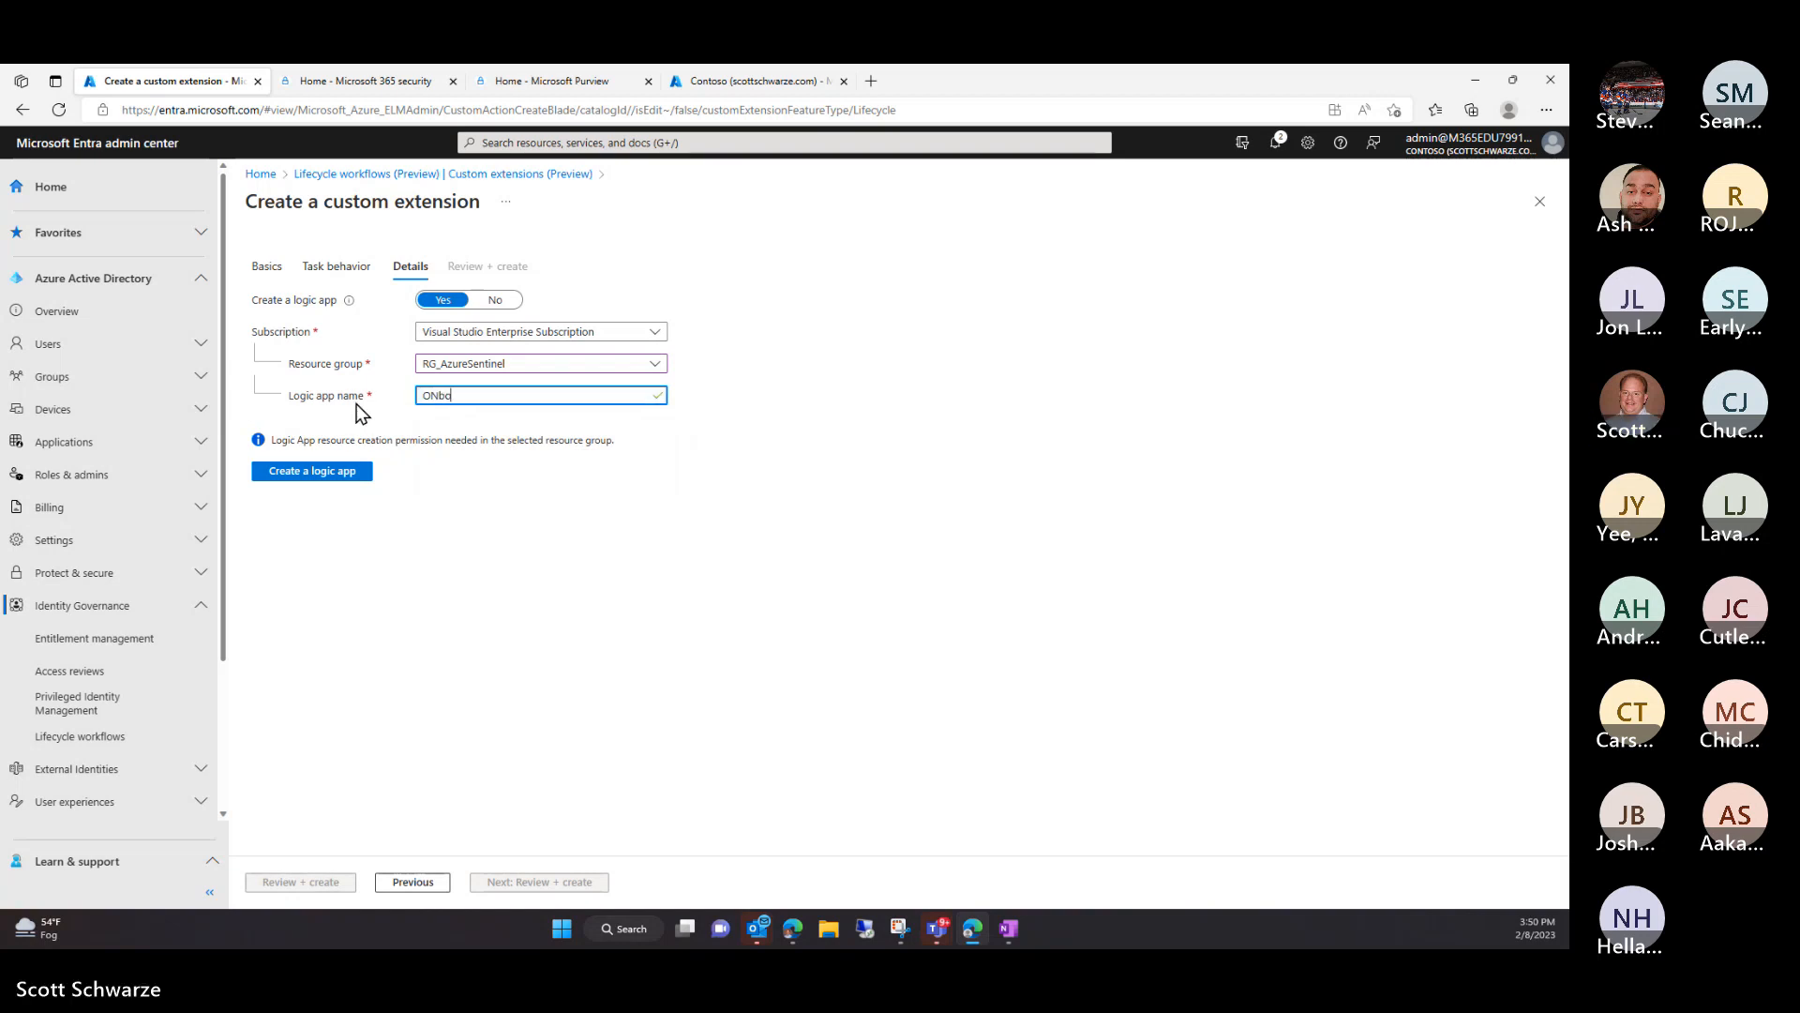
{"action": "type", "text": "ard"}
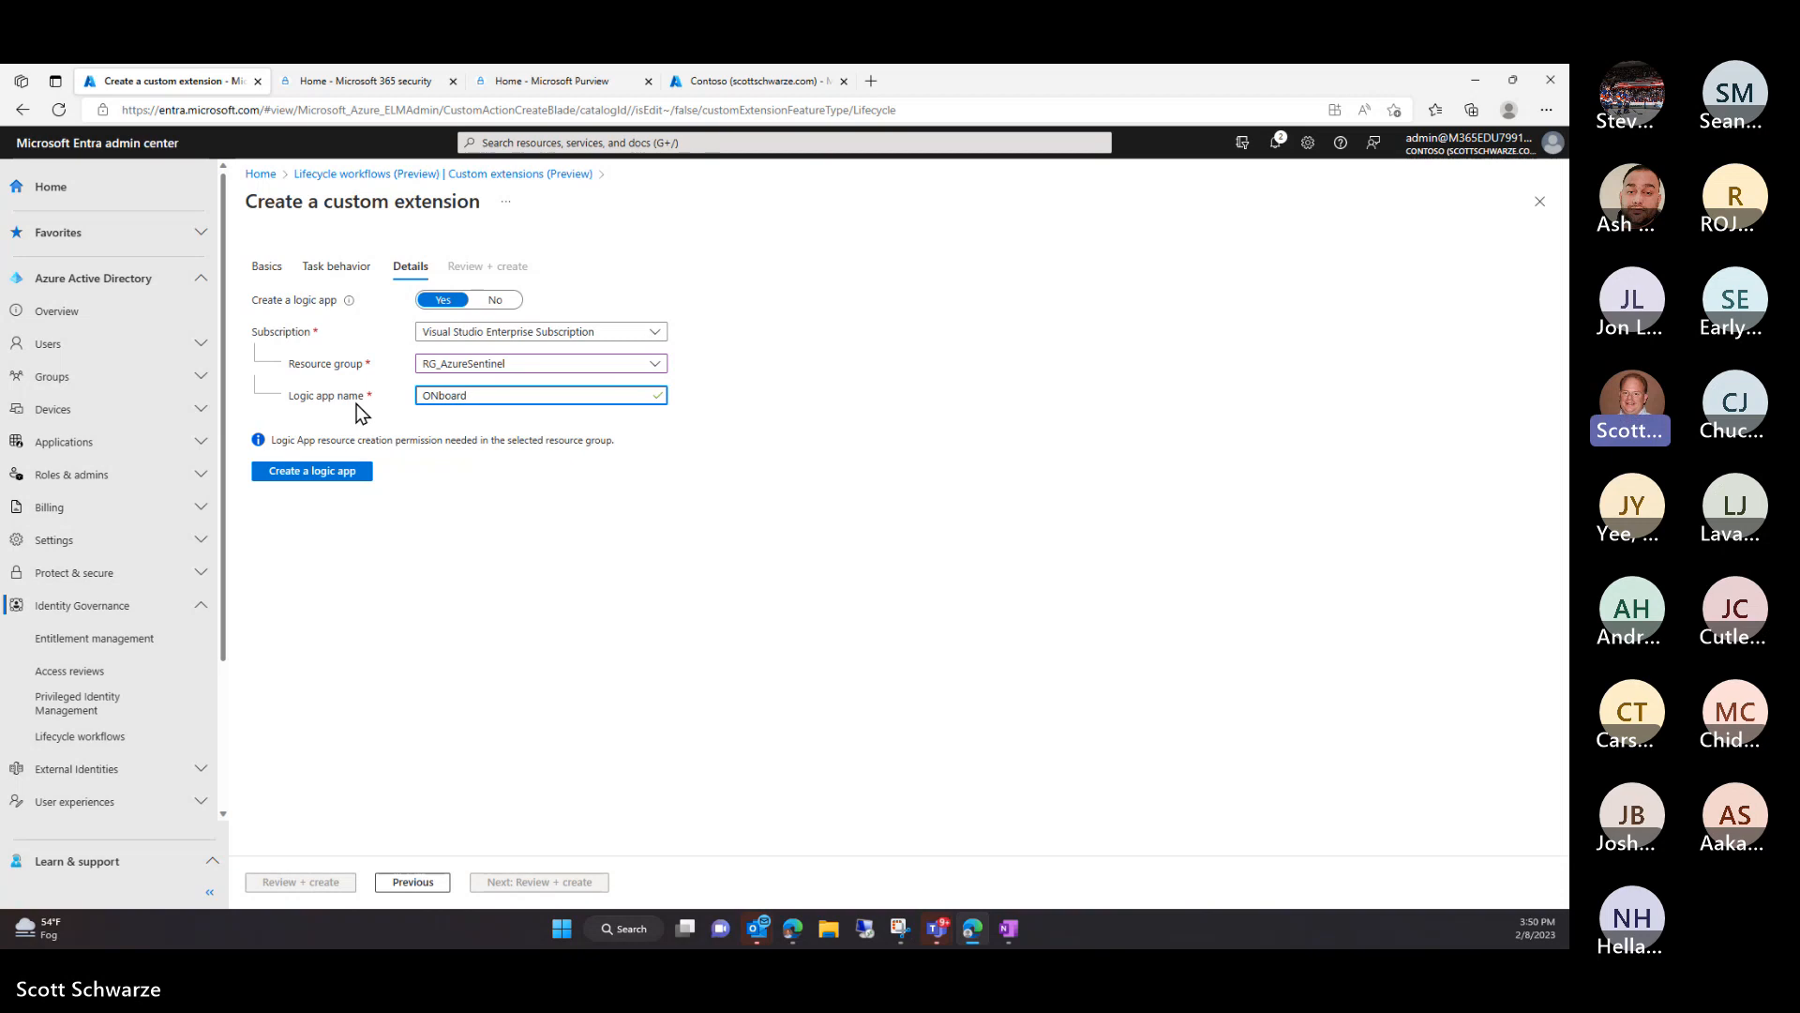
{"action": "left_click", "coordinate": [305, 472]}
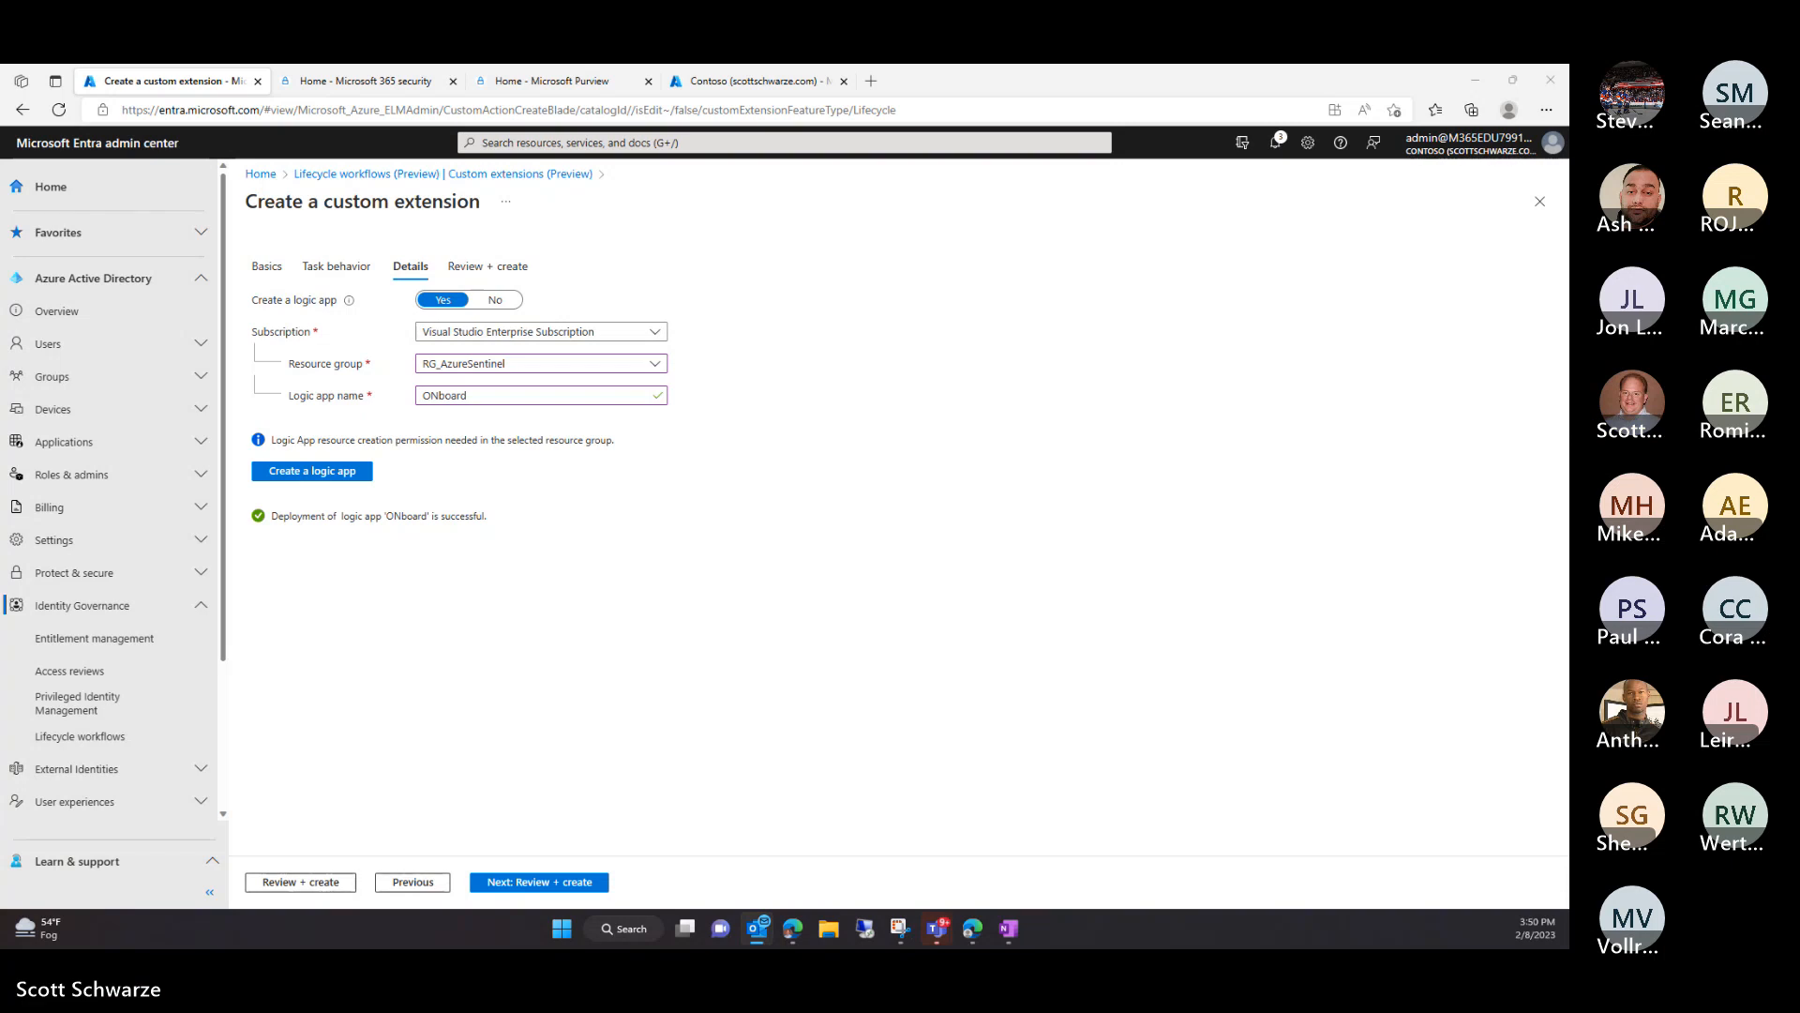
{"action": "key", "text": "alt+Tab"}
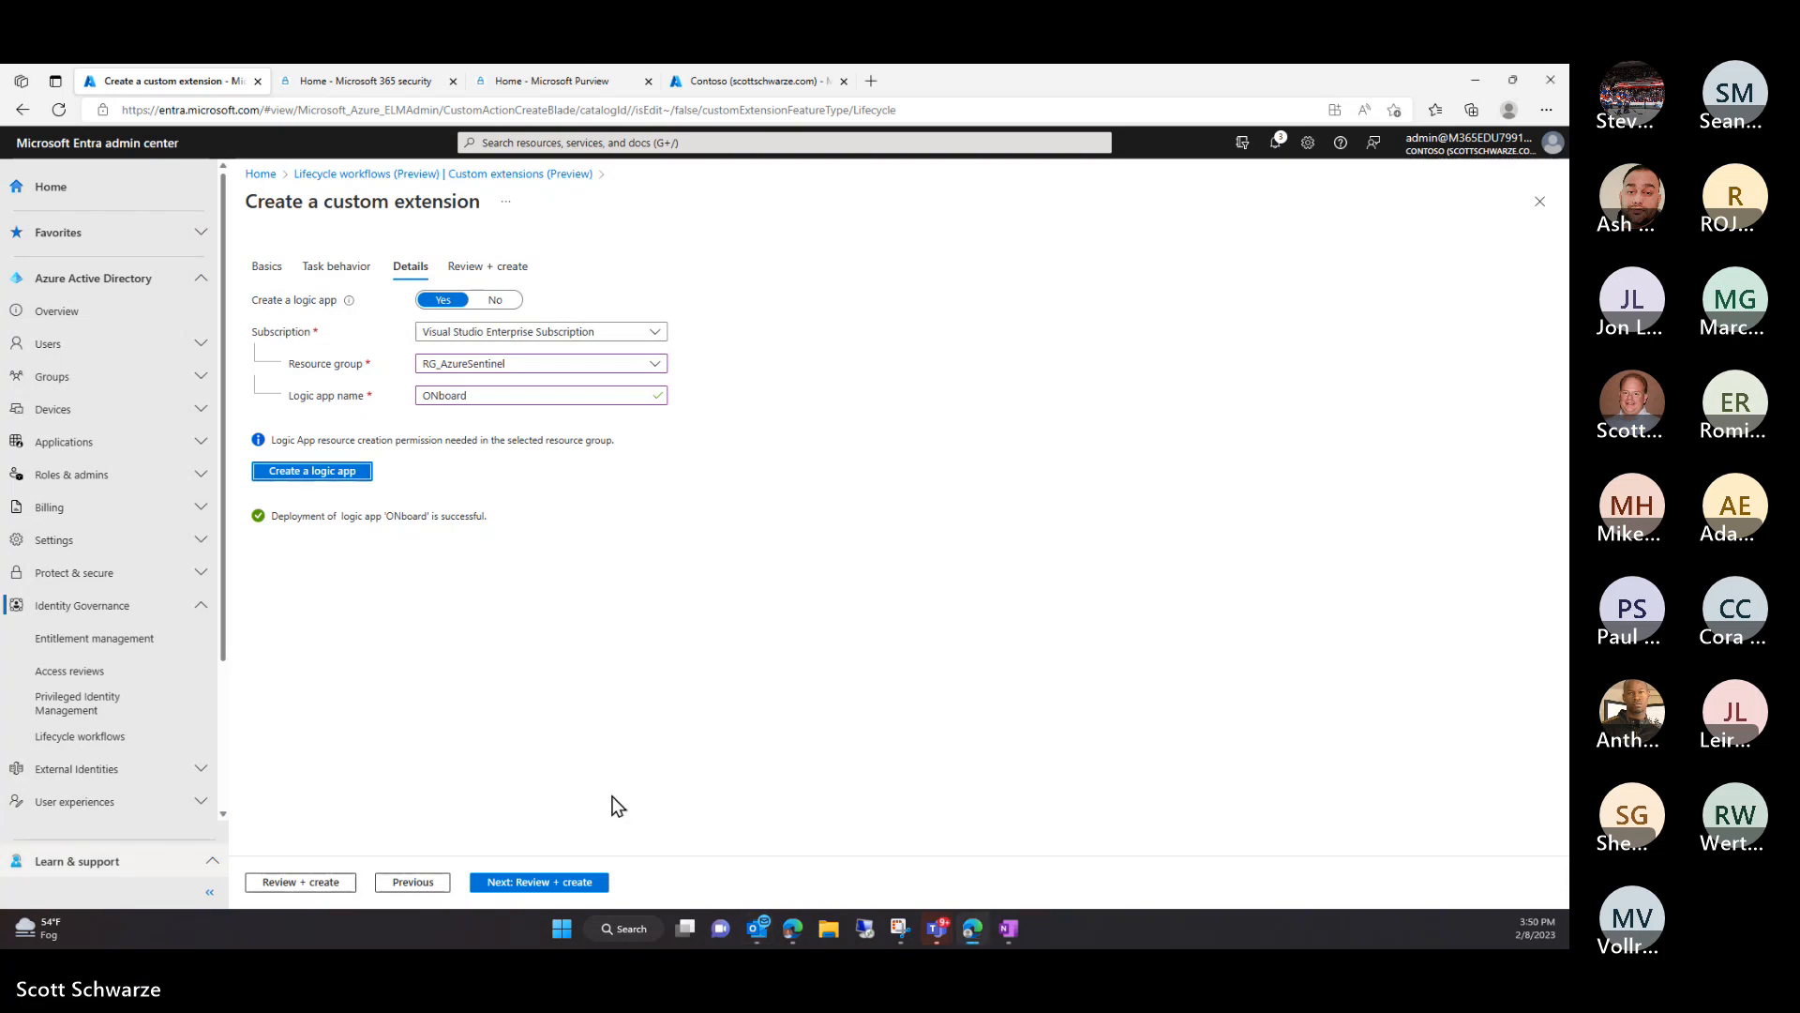
View the custom extension's review summary, then close the wizard back to Custom extensions
{"action": "left_click", "coordinate": [530, 884]}
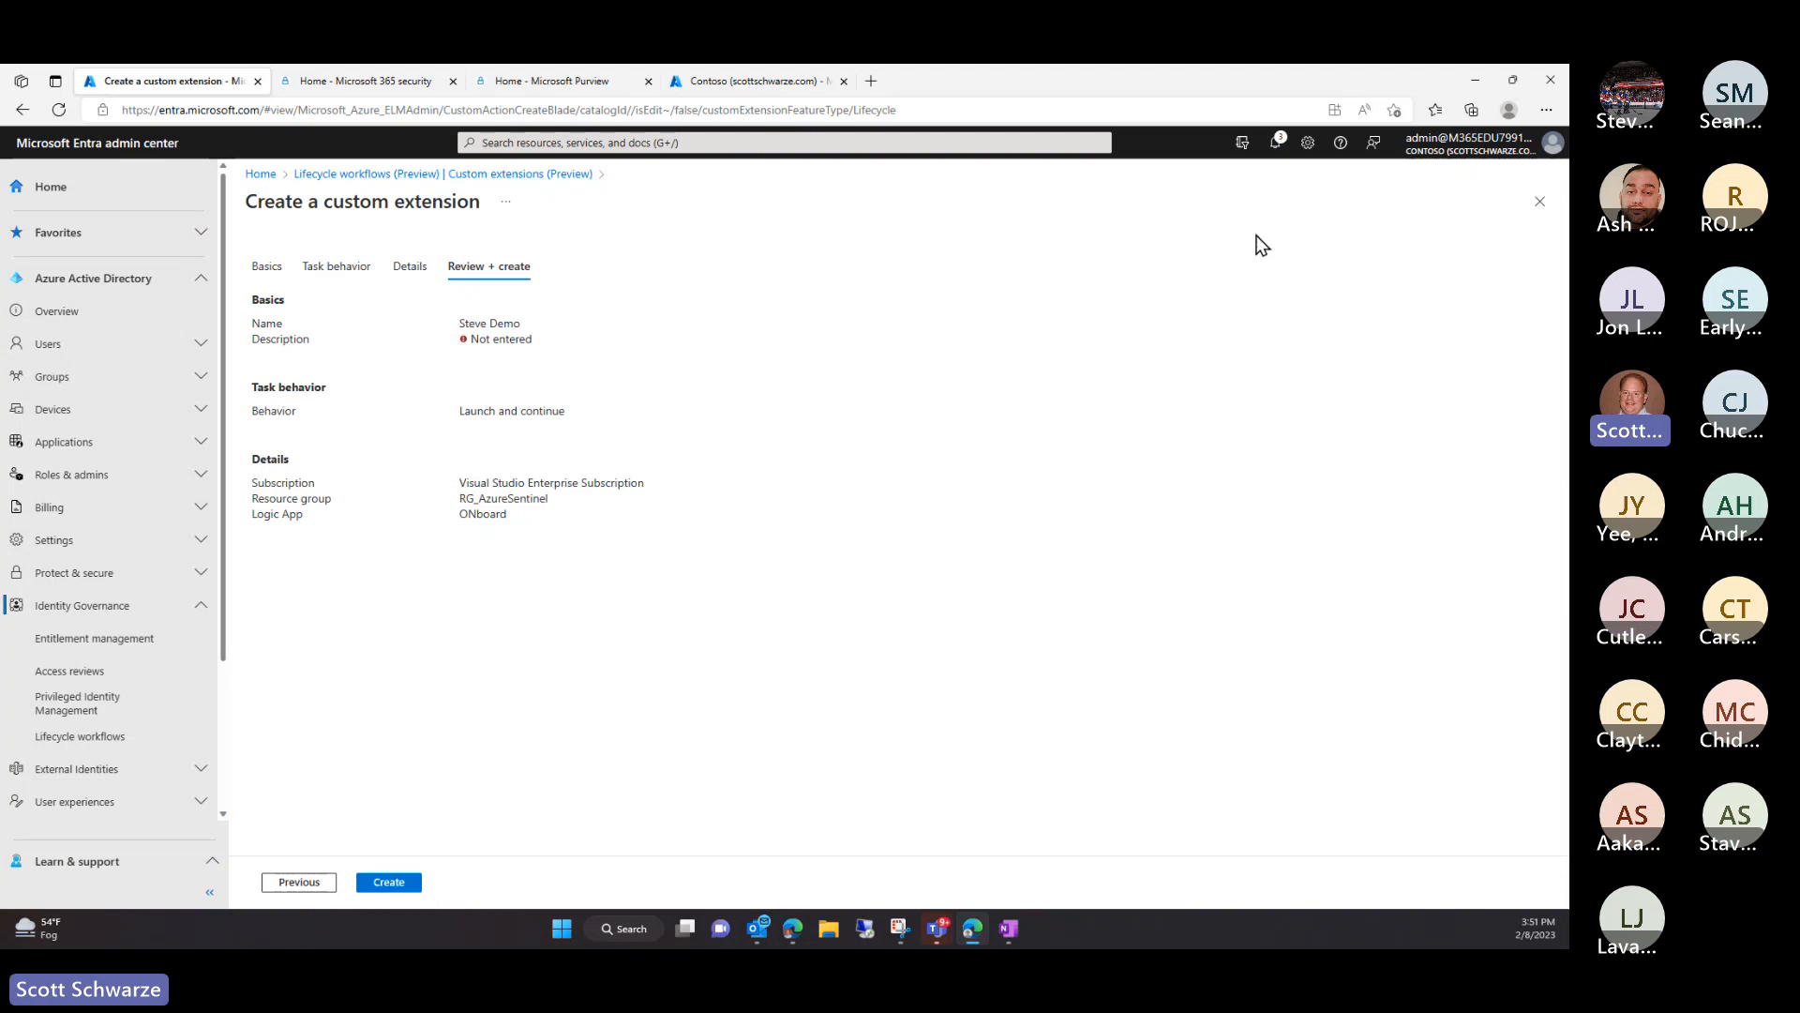
{"action": "left_click", "coordinate": [1540, 203]}
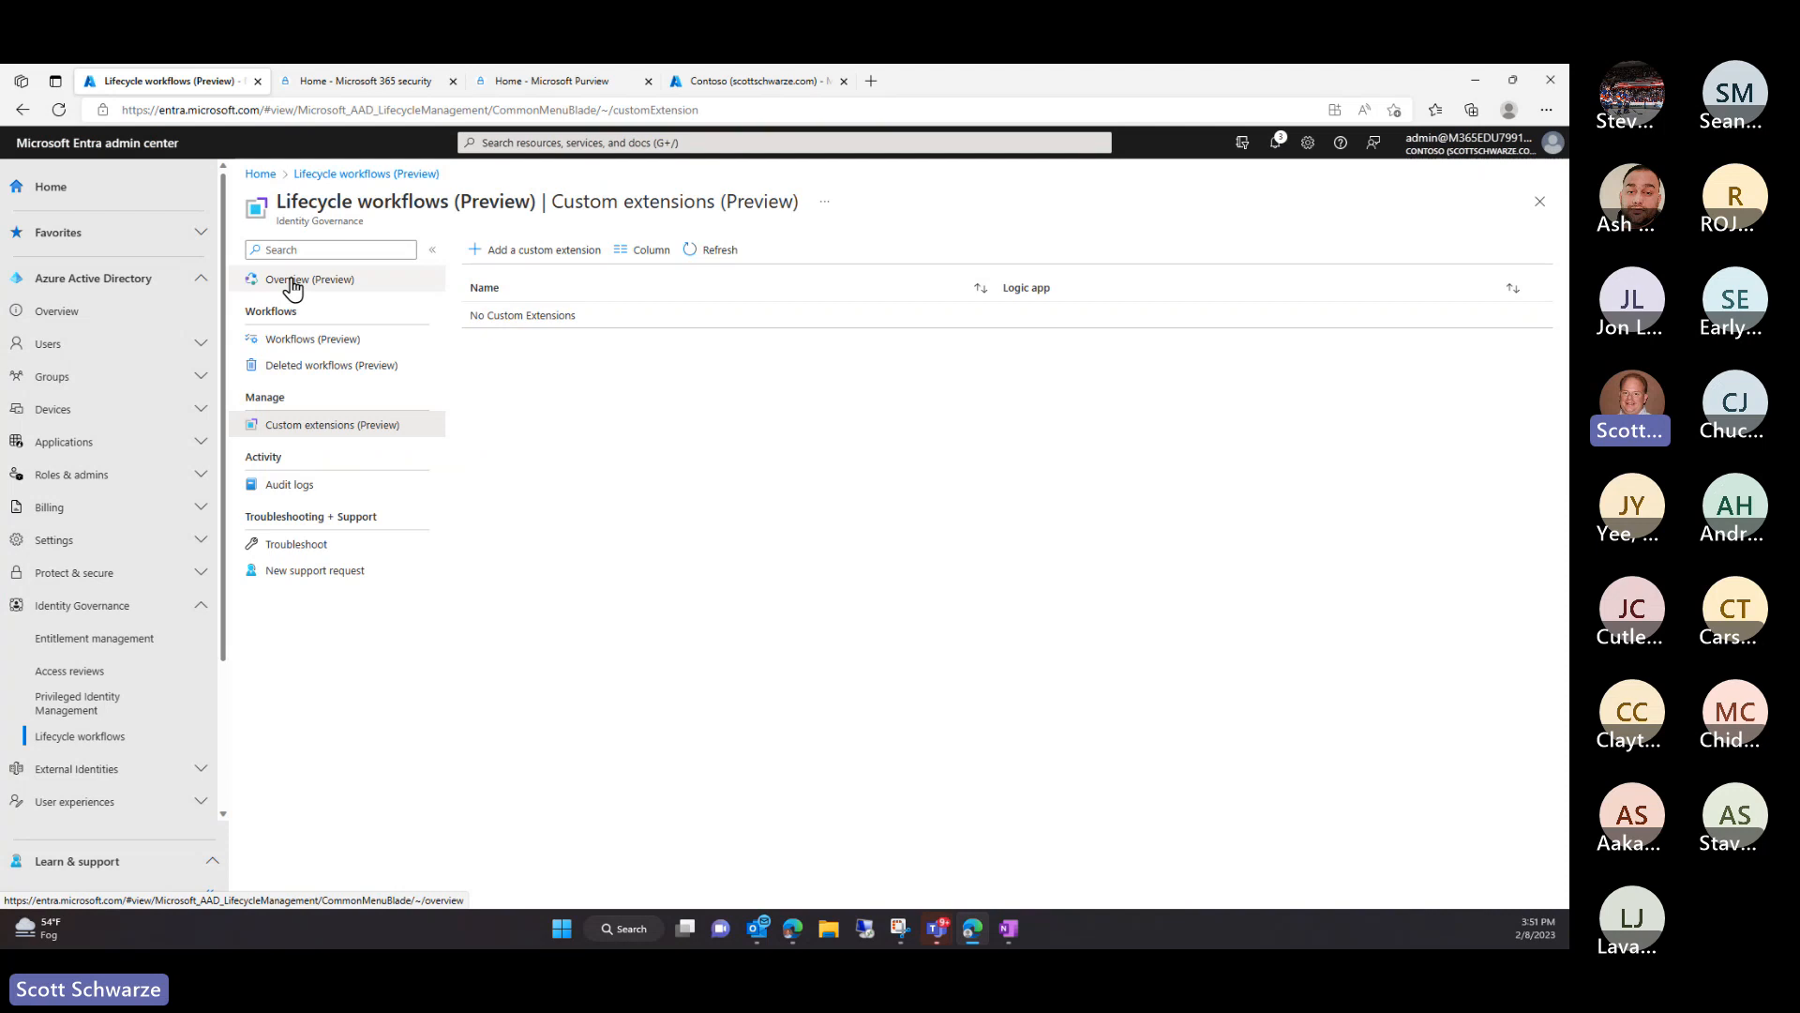
{"action": "left_click", "coordinate": [293, 340]}
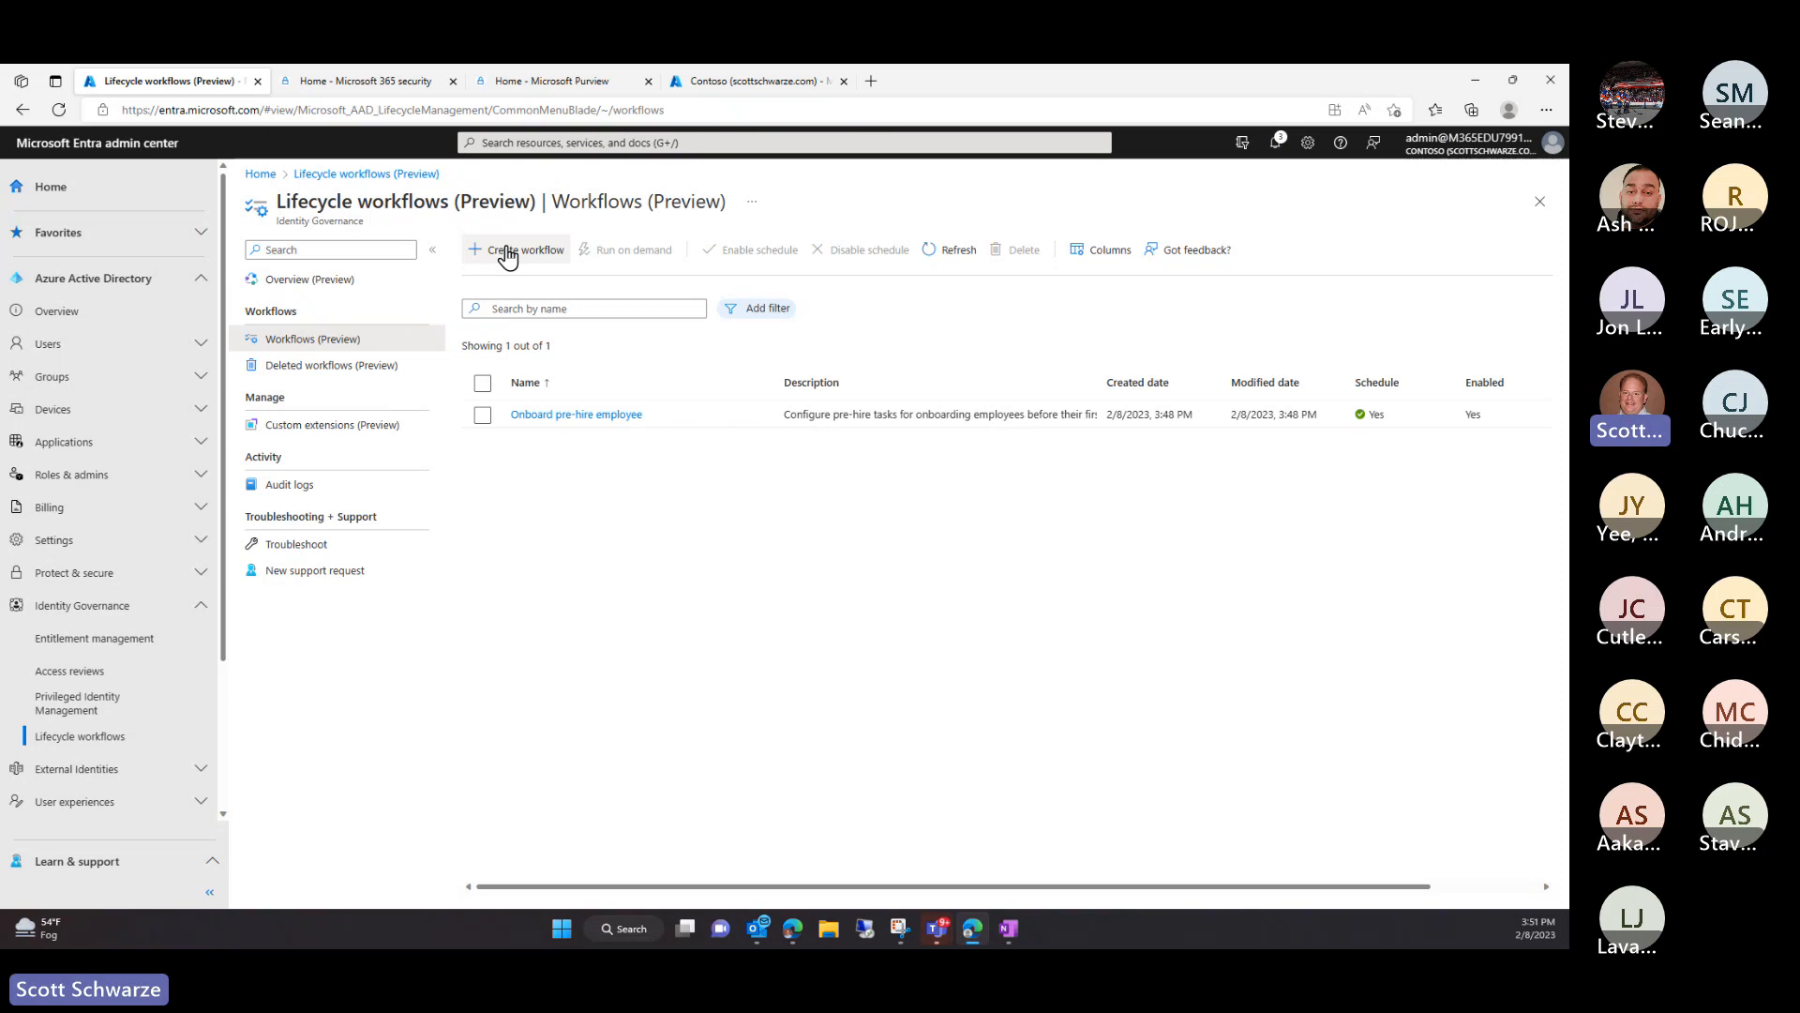
{"action": "left_click", "coordinate": [507, 253]}
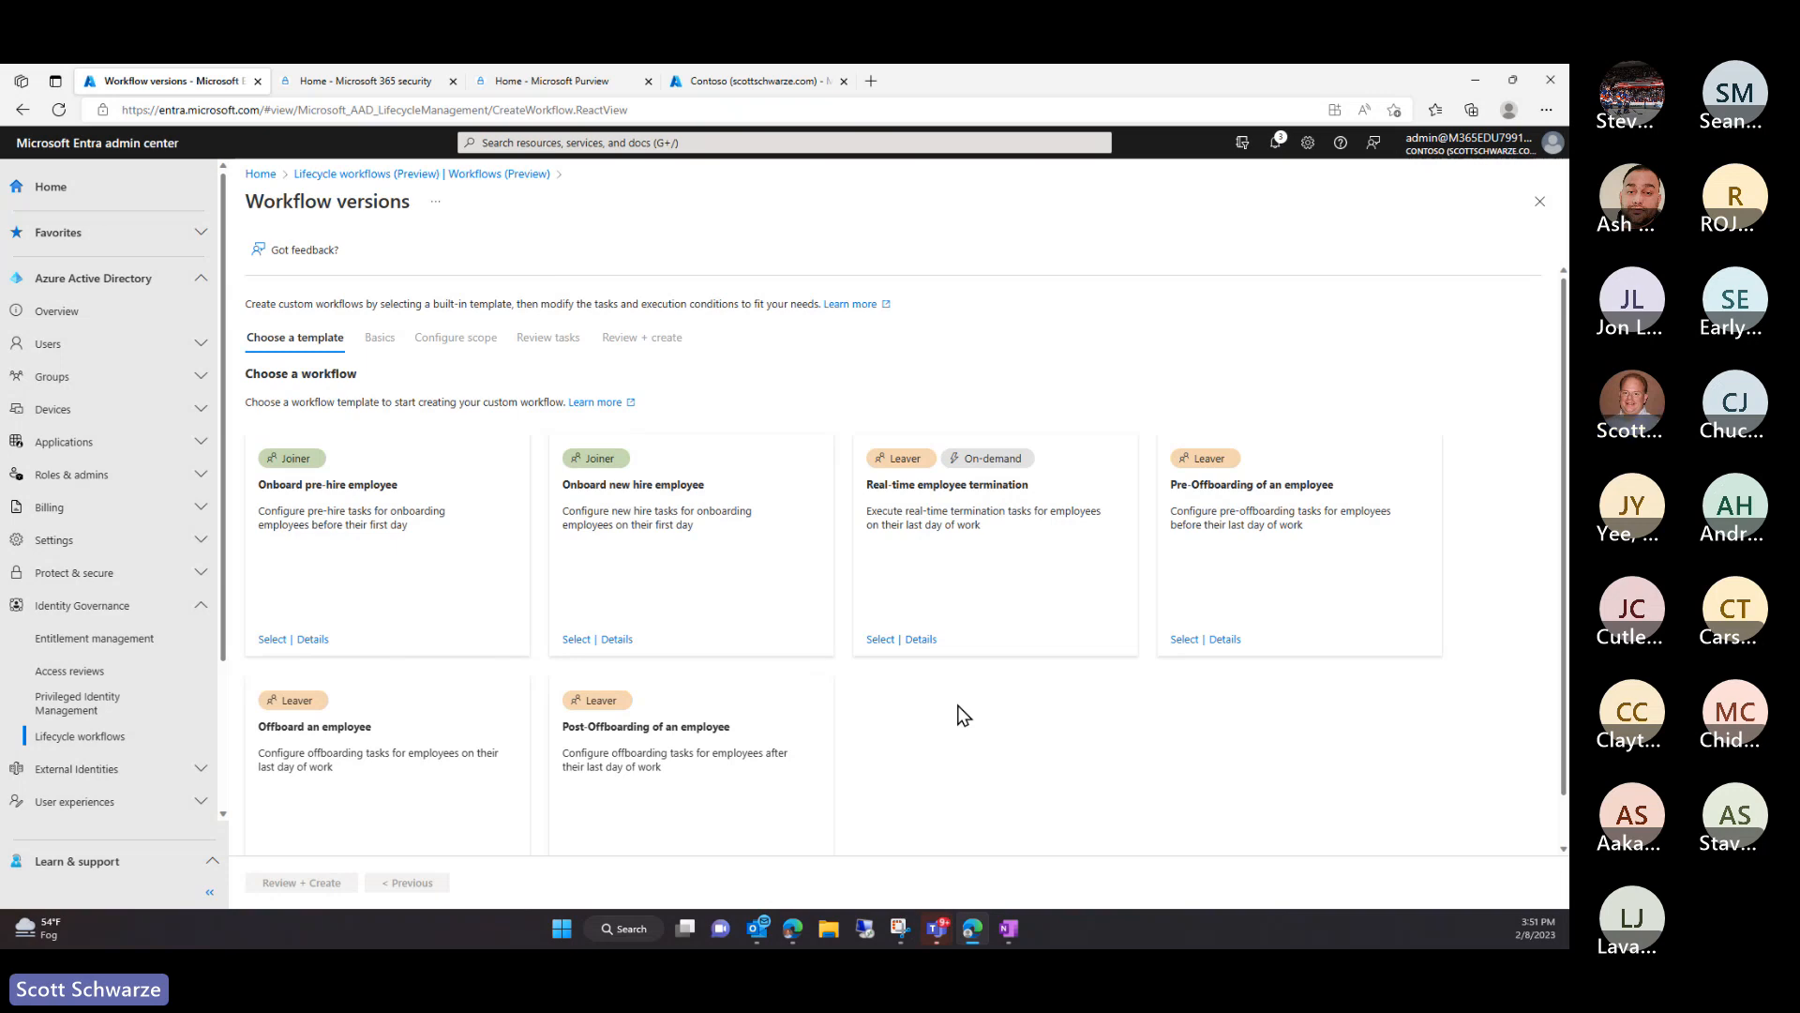
{"action": "left_click", "coordinate": [577, 639]}
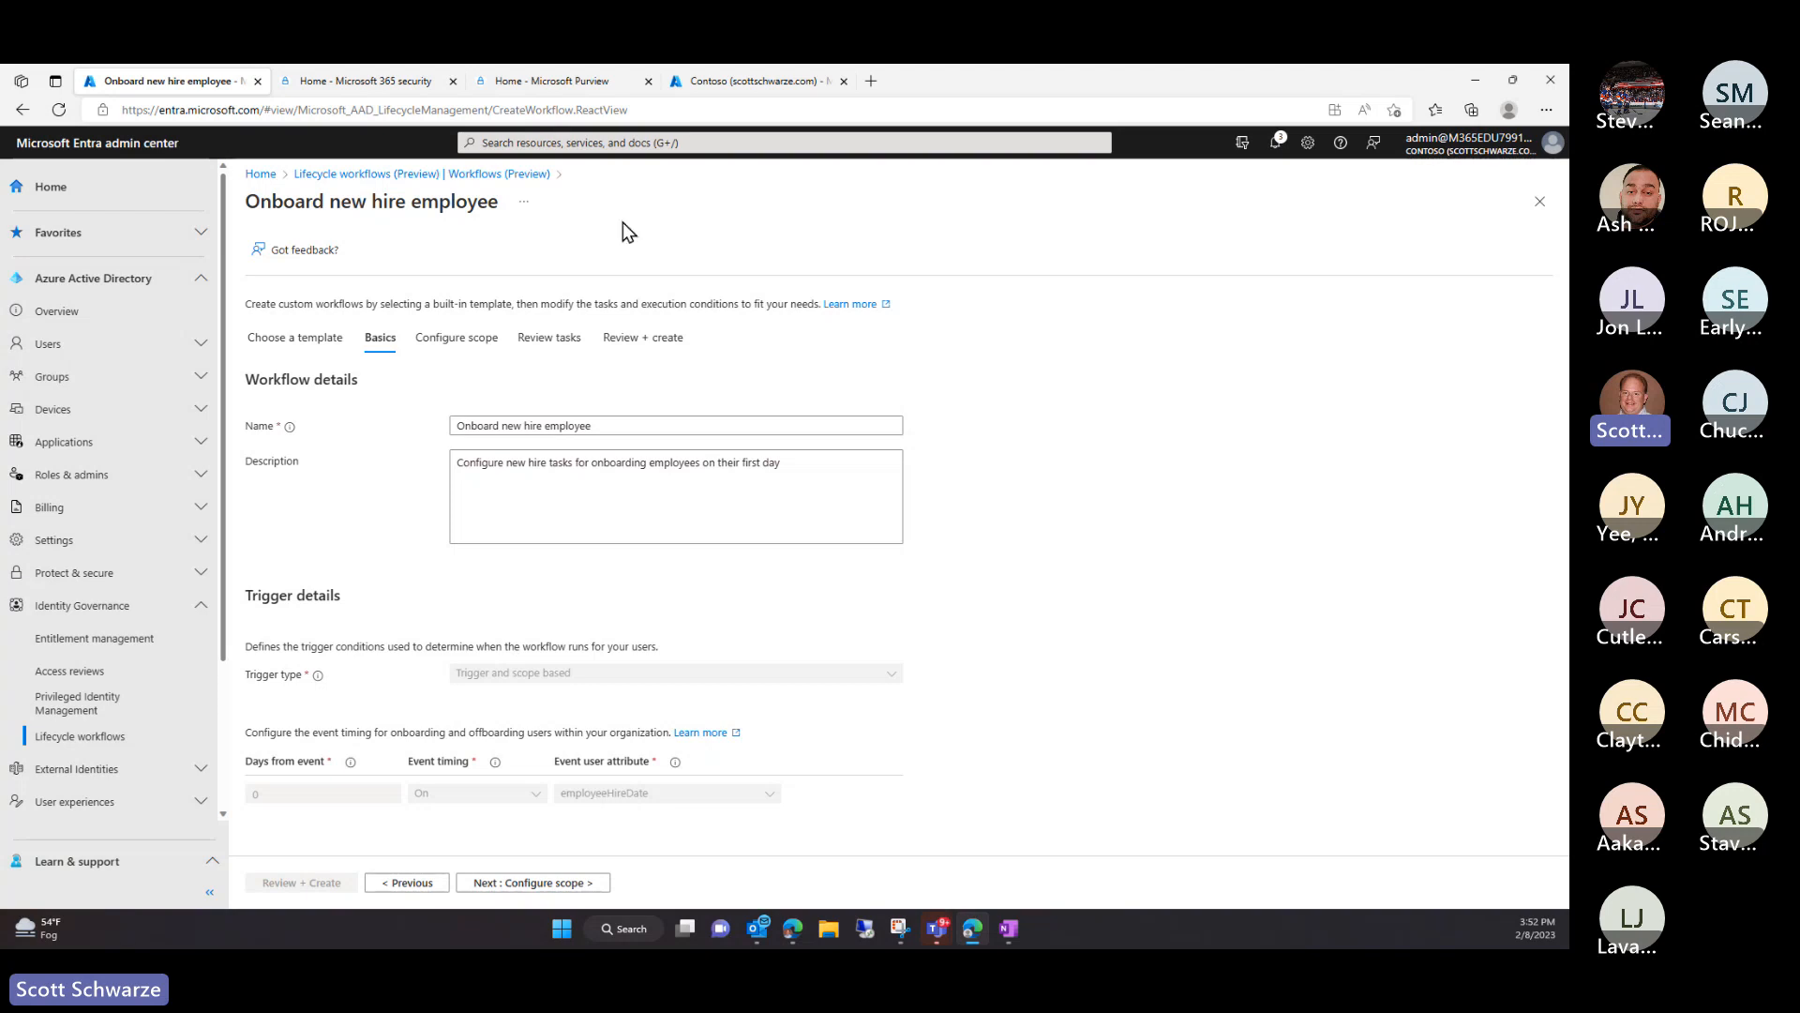
{"action": "left_click", "coordinate": [1538, 203]}
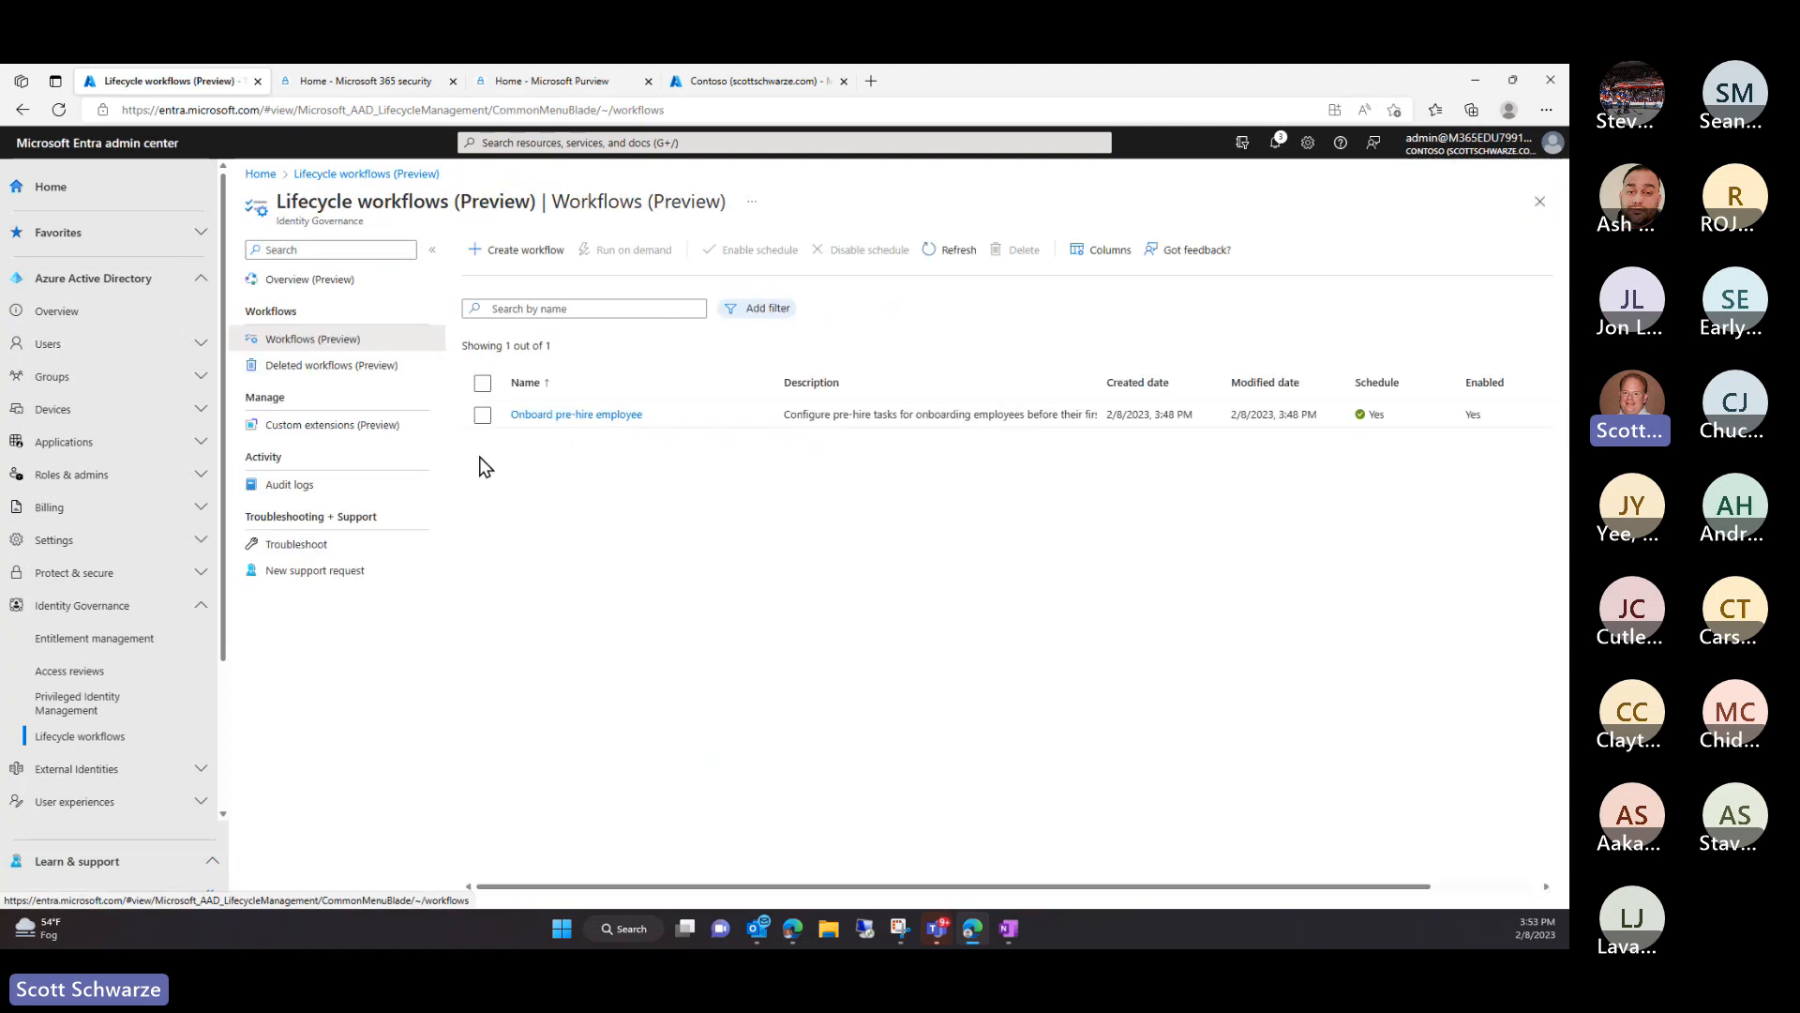
{"action": "left_click", "coordinate": [518, 249]}
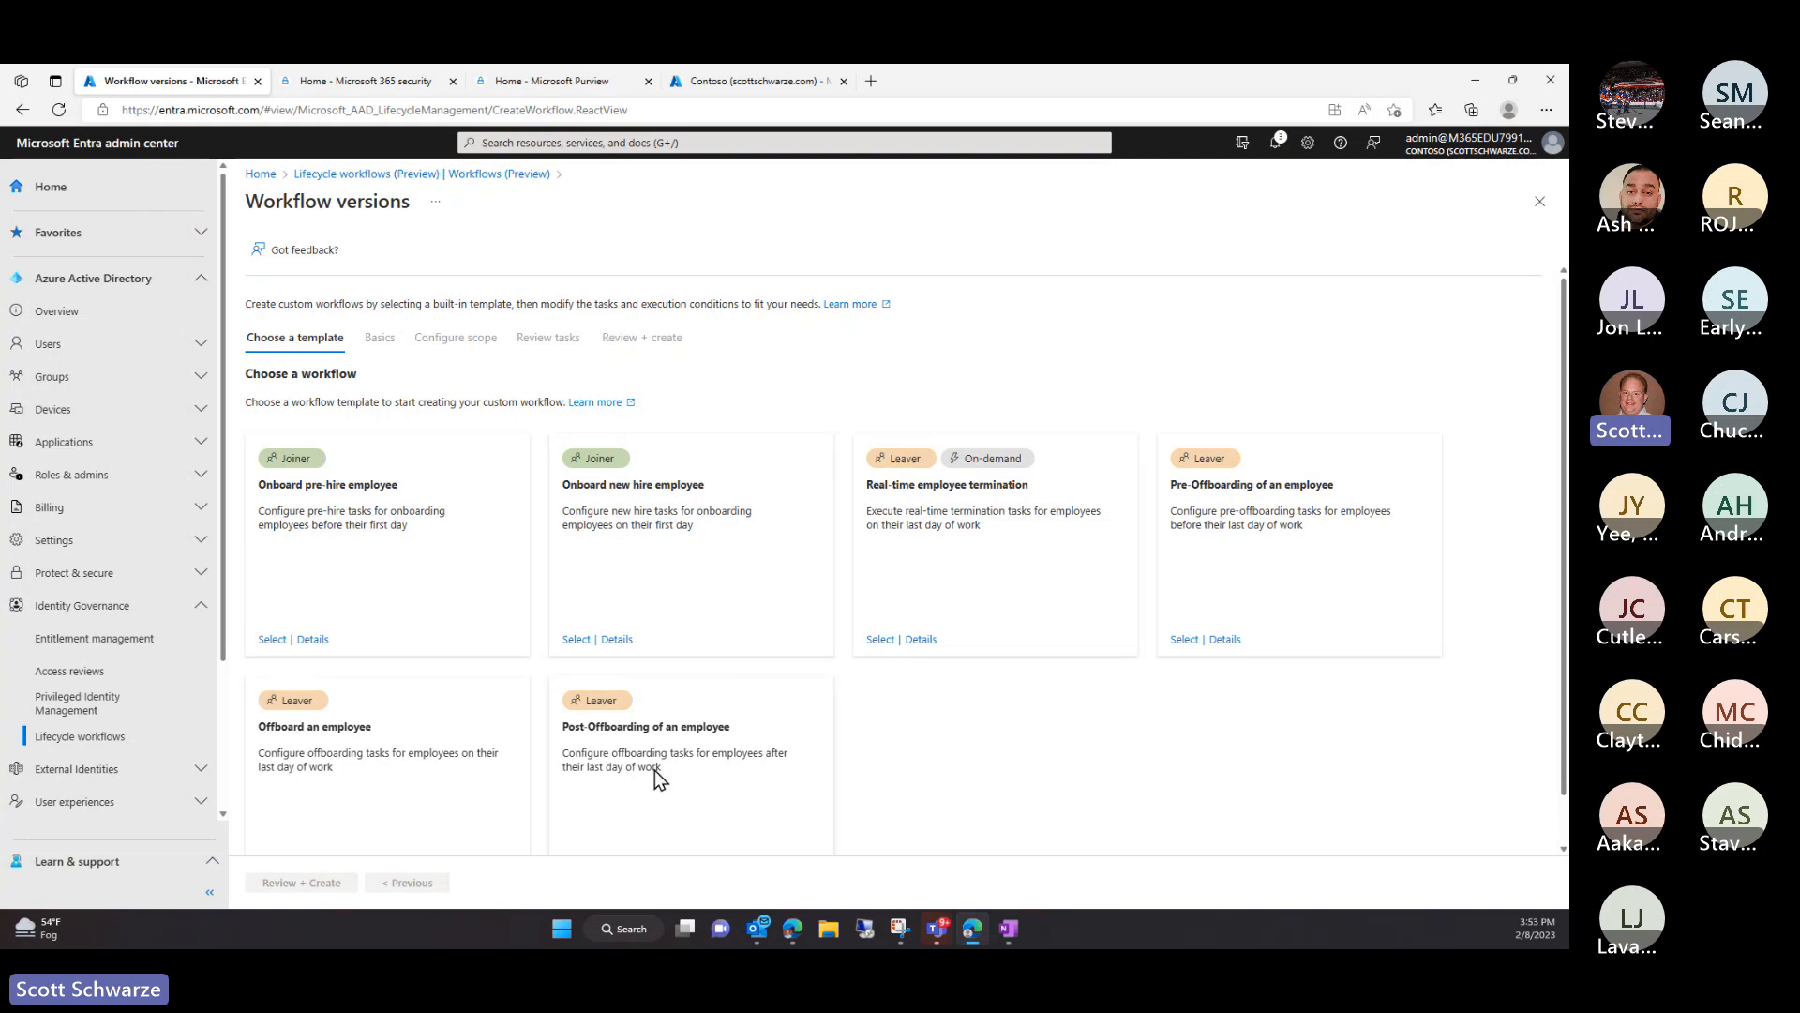
{"action": "scroll", "coordinate": [655, 768], "scroll_direction": "down", "scroll_amount": 1}
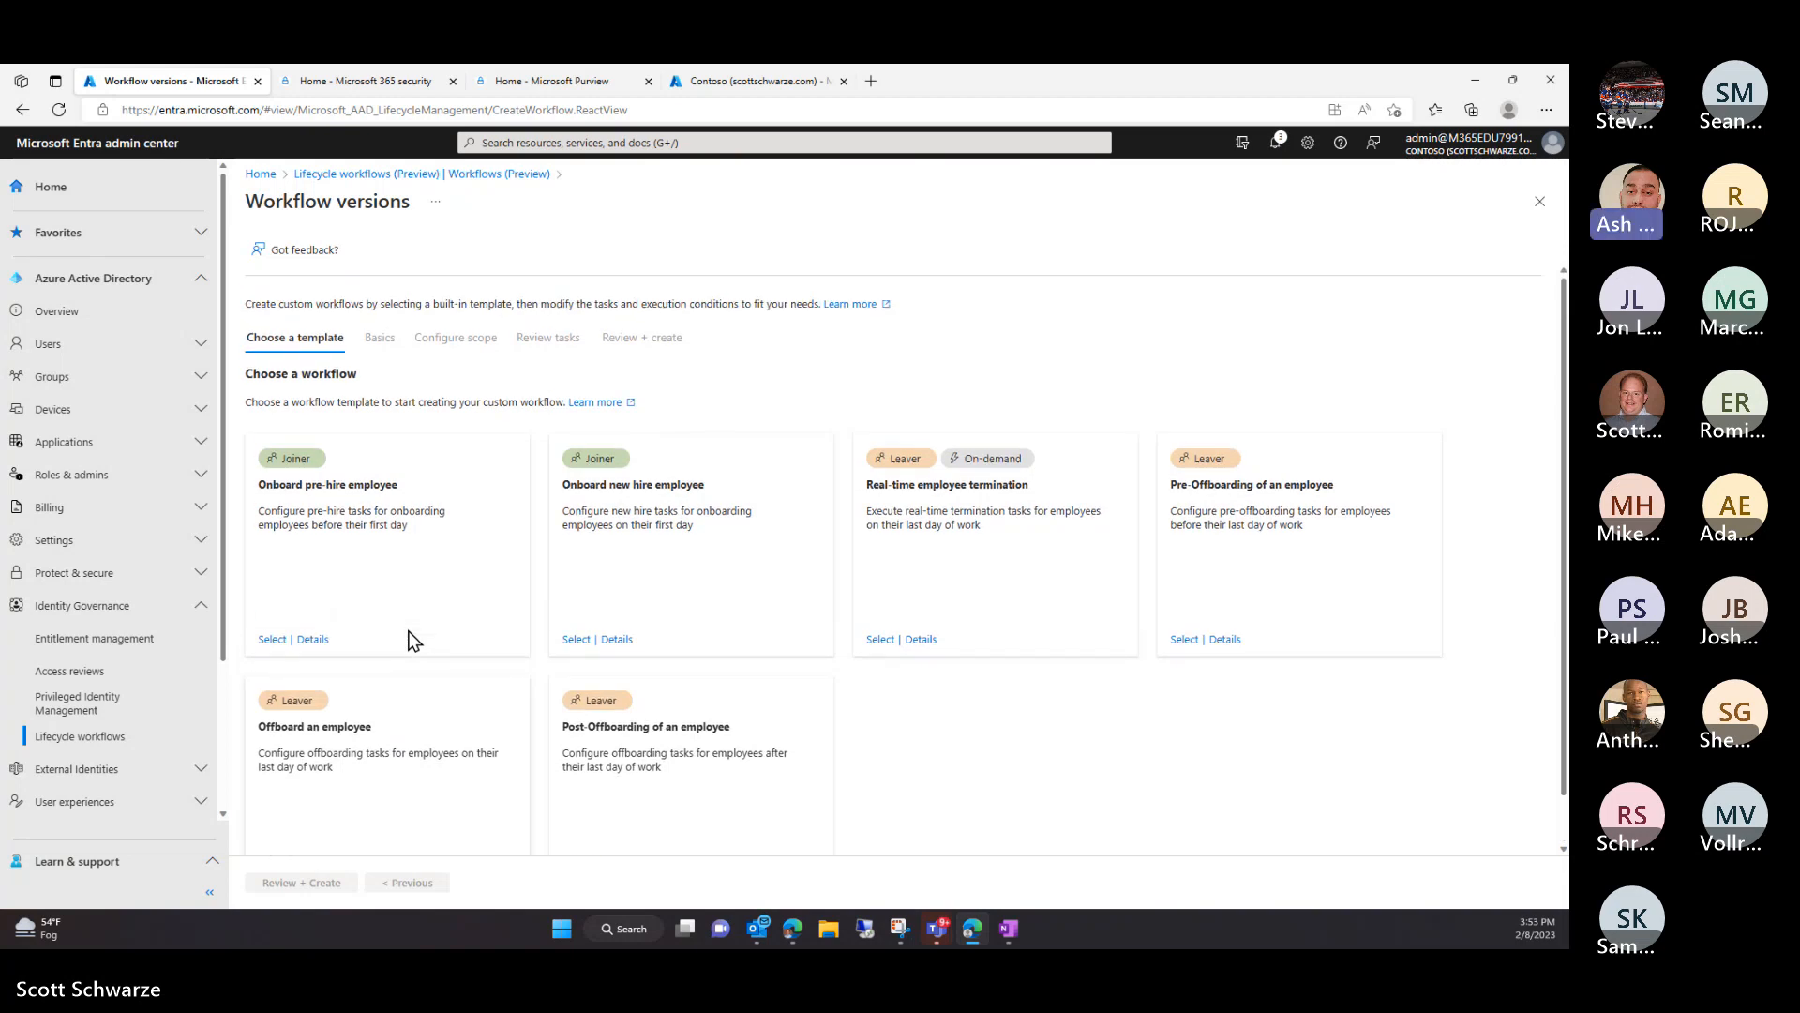
Return to the Workflows list via the Lifecycle workflows | Workflows breadcrumb
{"action": "left_click", "coordinate": [375, 175]}
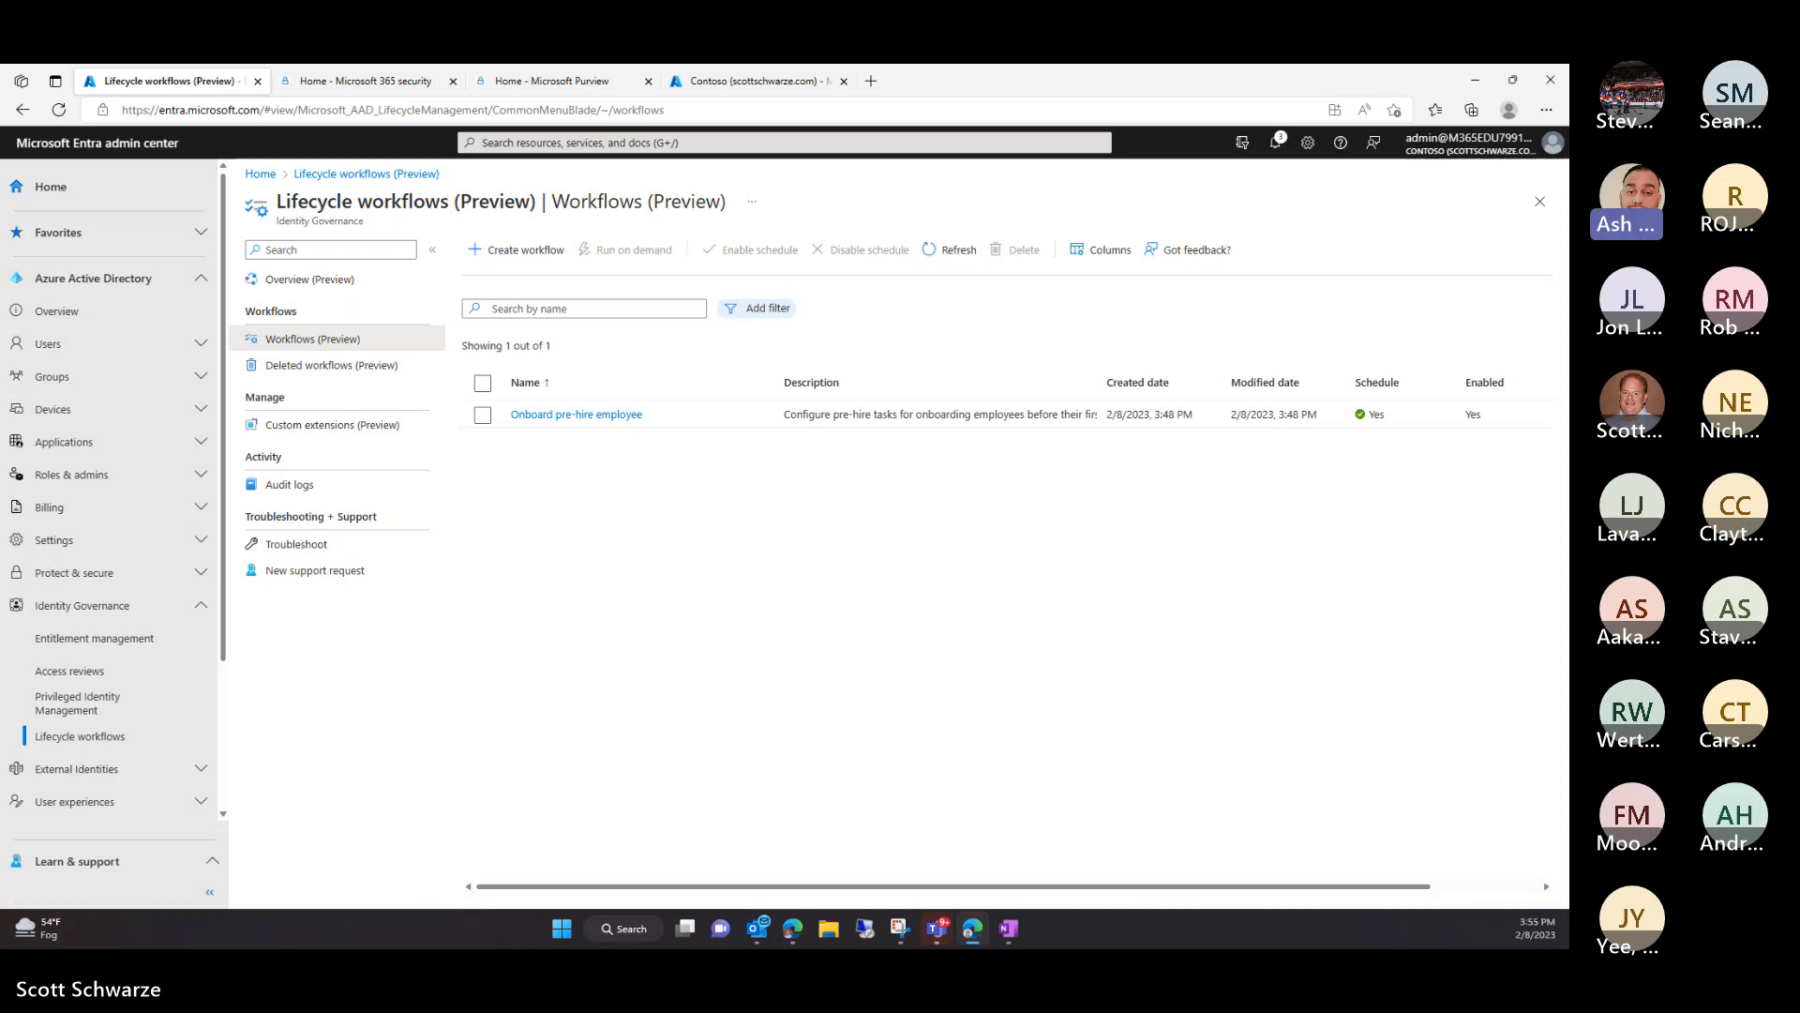
{"action": "left_click", "coordinate": [1479, 77]}
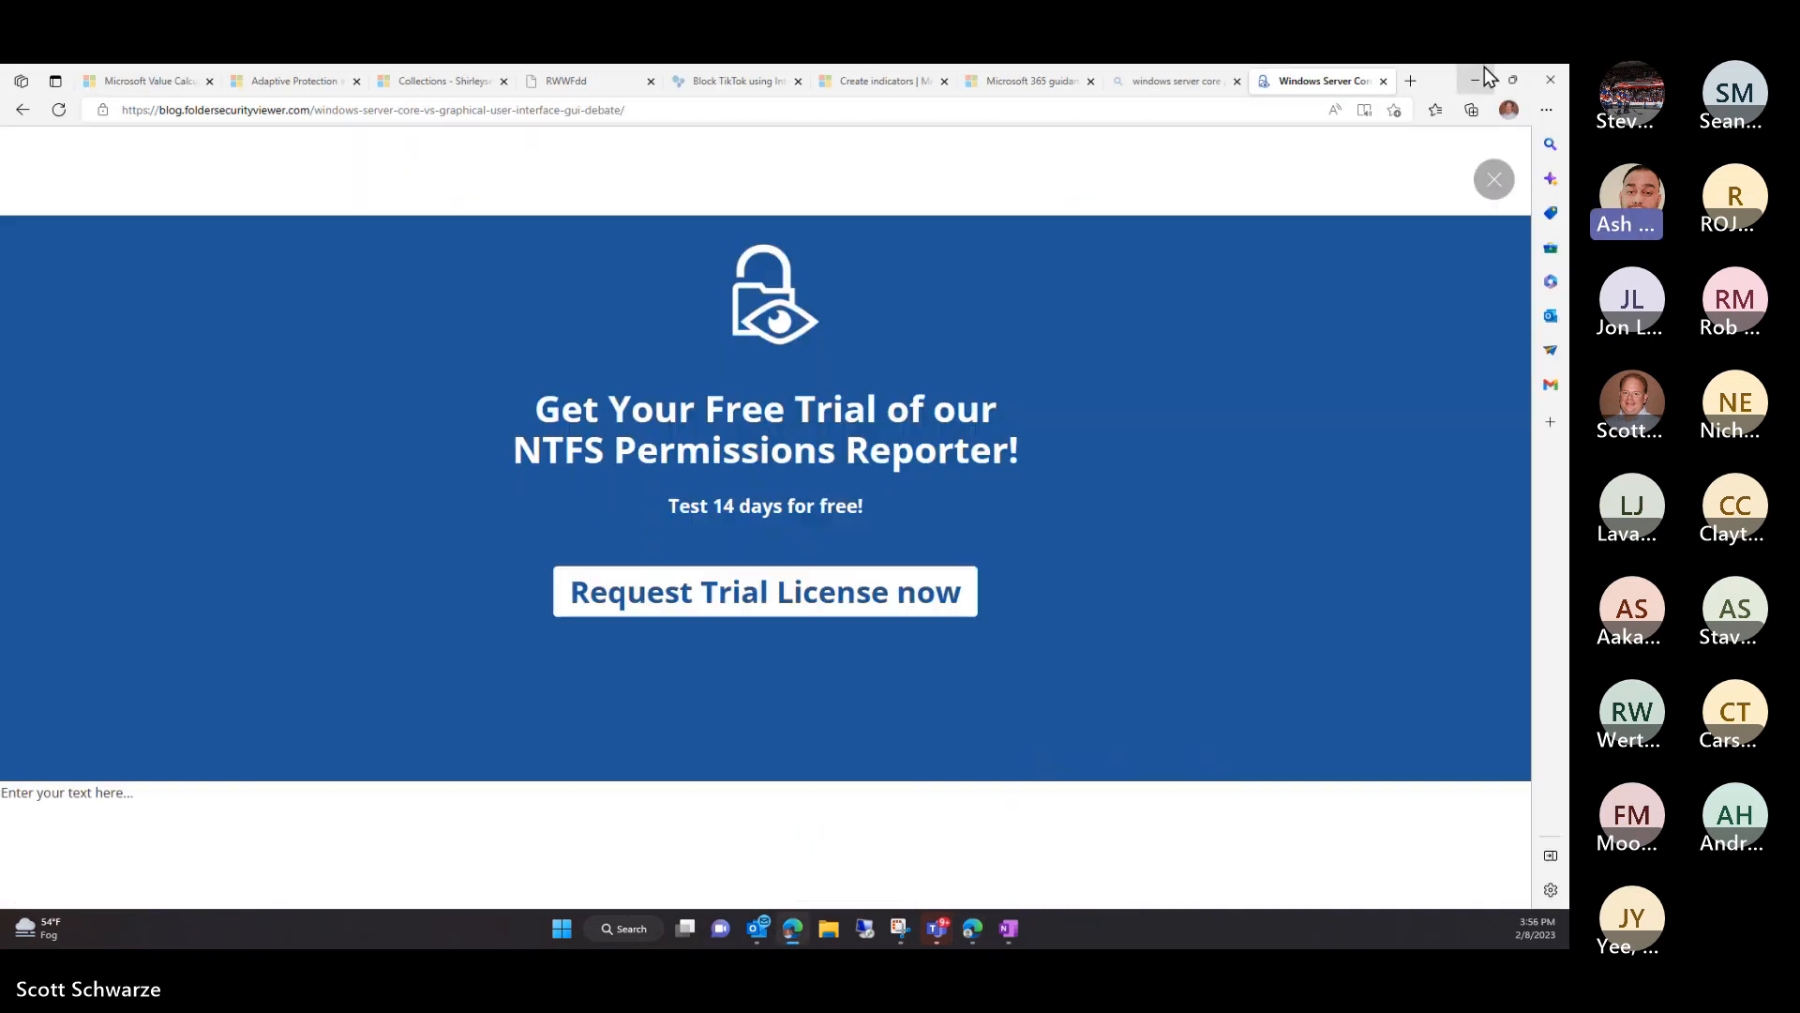
{"action": "left_click_drag", "start_coordinate": [1434, 86], "coordinate": [1568, 85]}
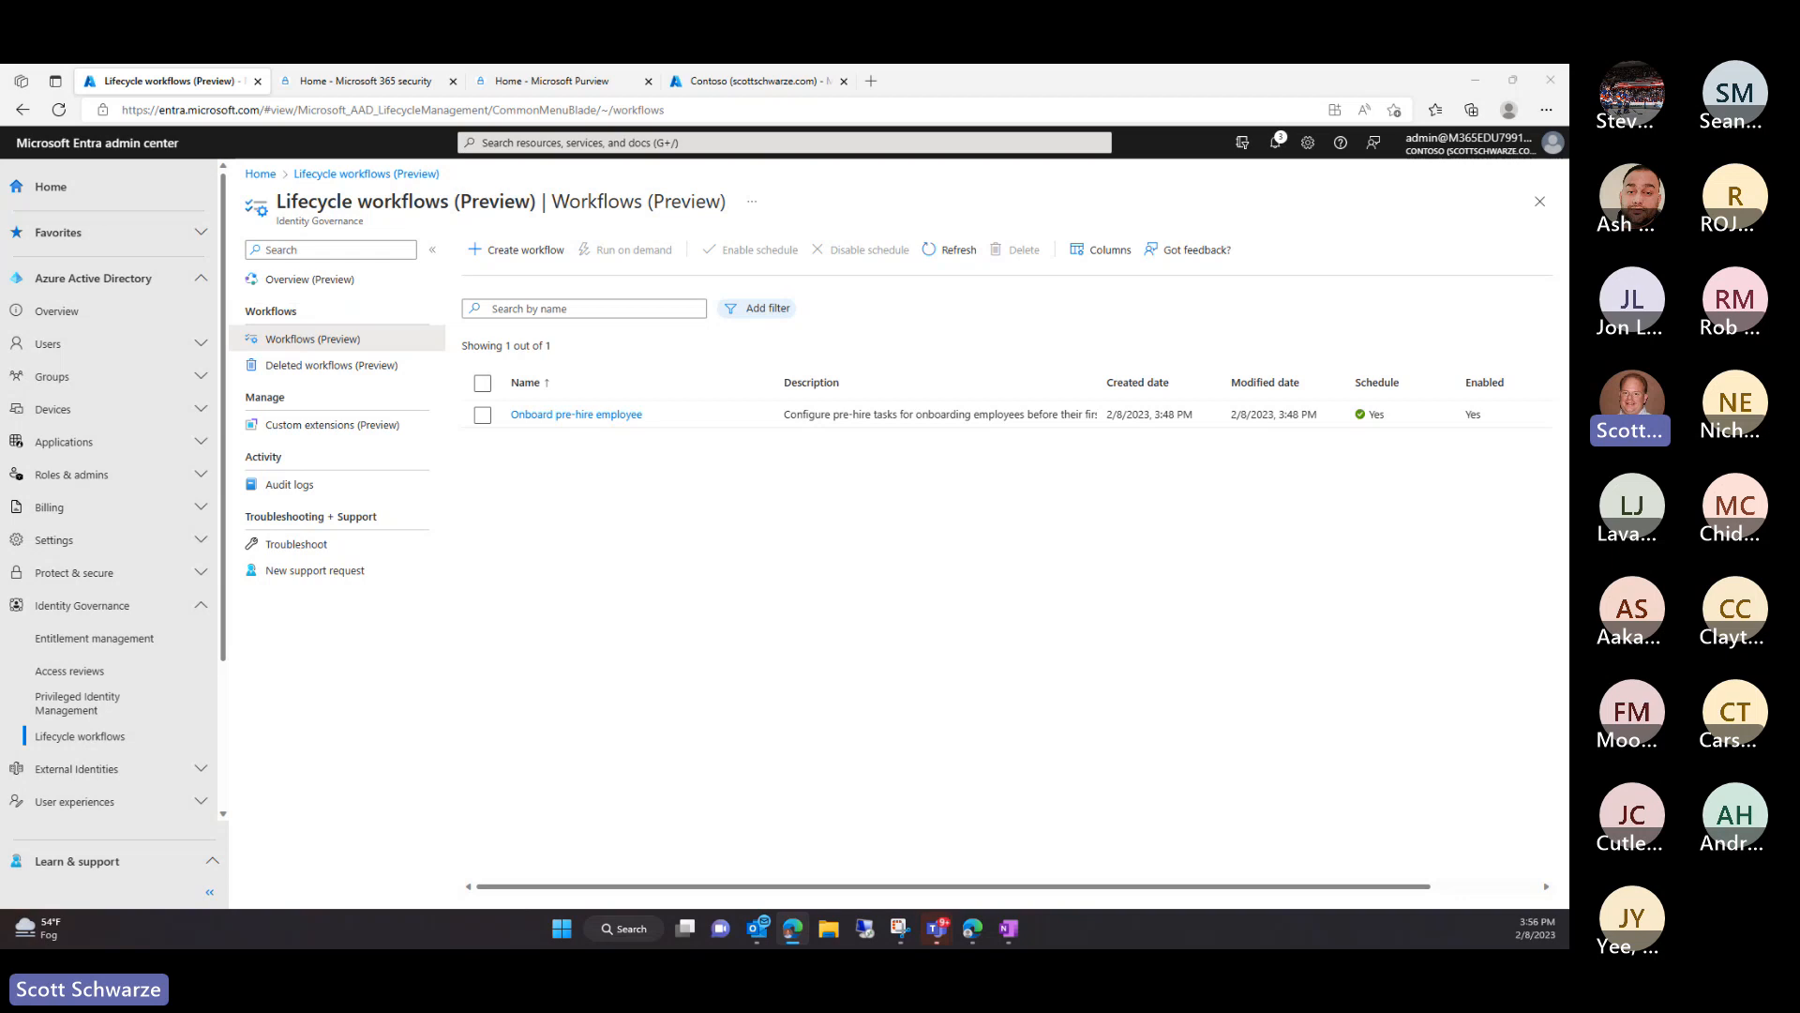
Open the first user under Users > All users and view their Authentication methods
{"action": "scroll", "coordinate": [150, 792], "scroll_direction": "down", "scroll_amount": 1}
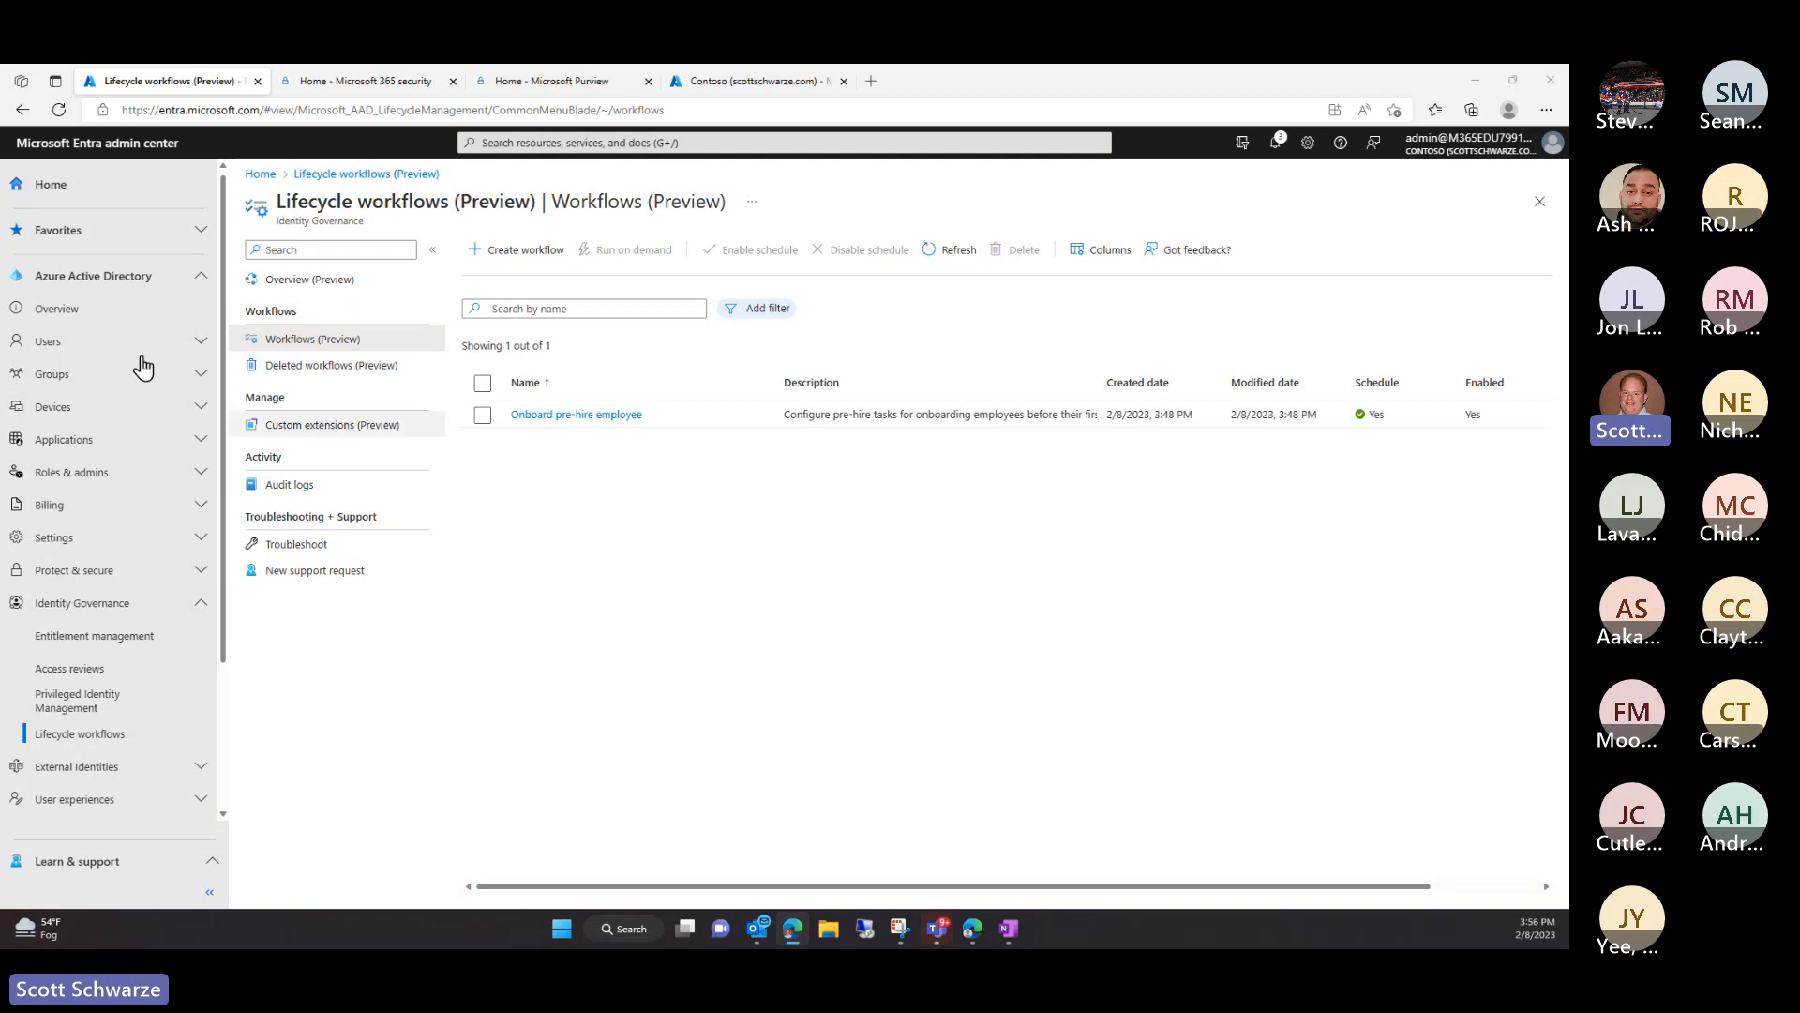
{"action": "scroll", "coordinate": [191, 347], "scroll_direction": "down", "scroll_amount": 1}
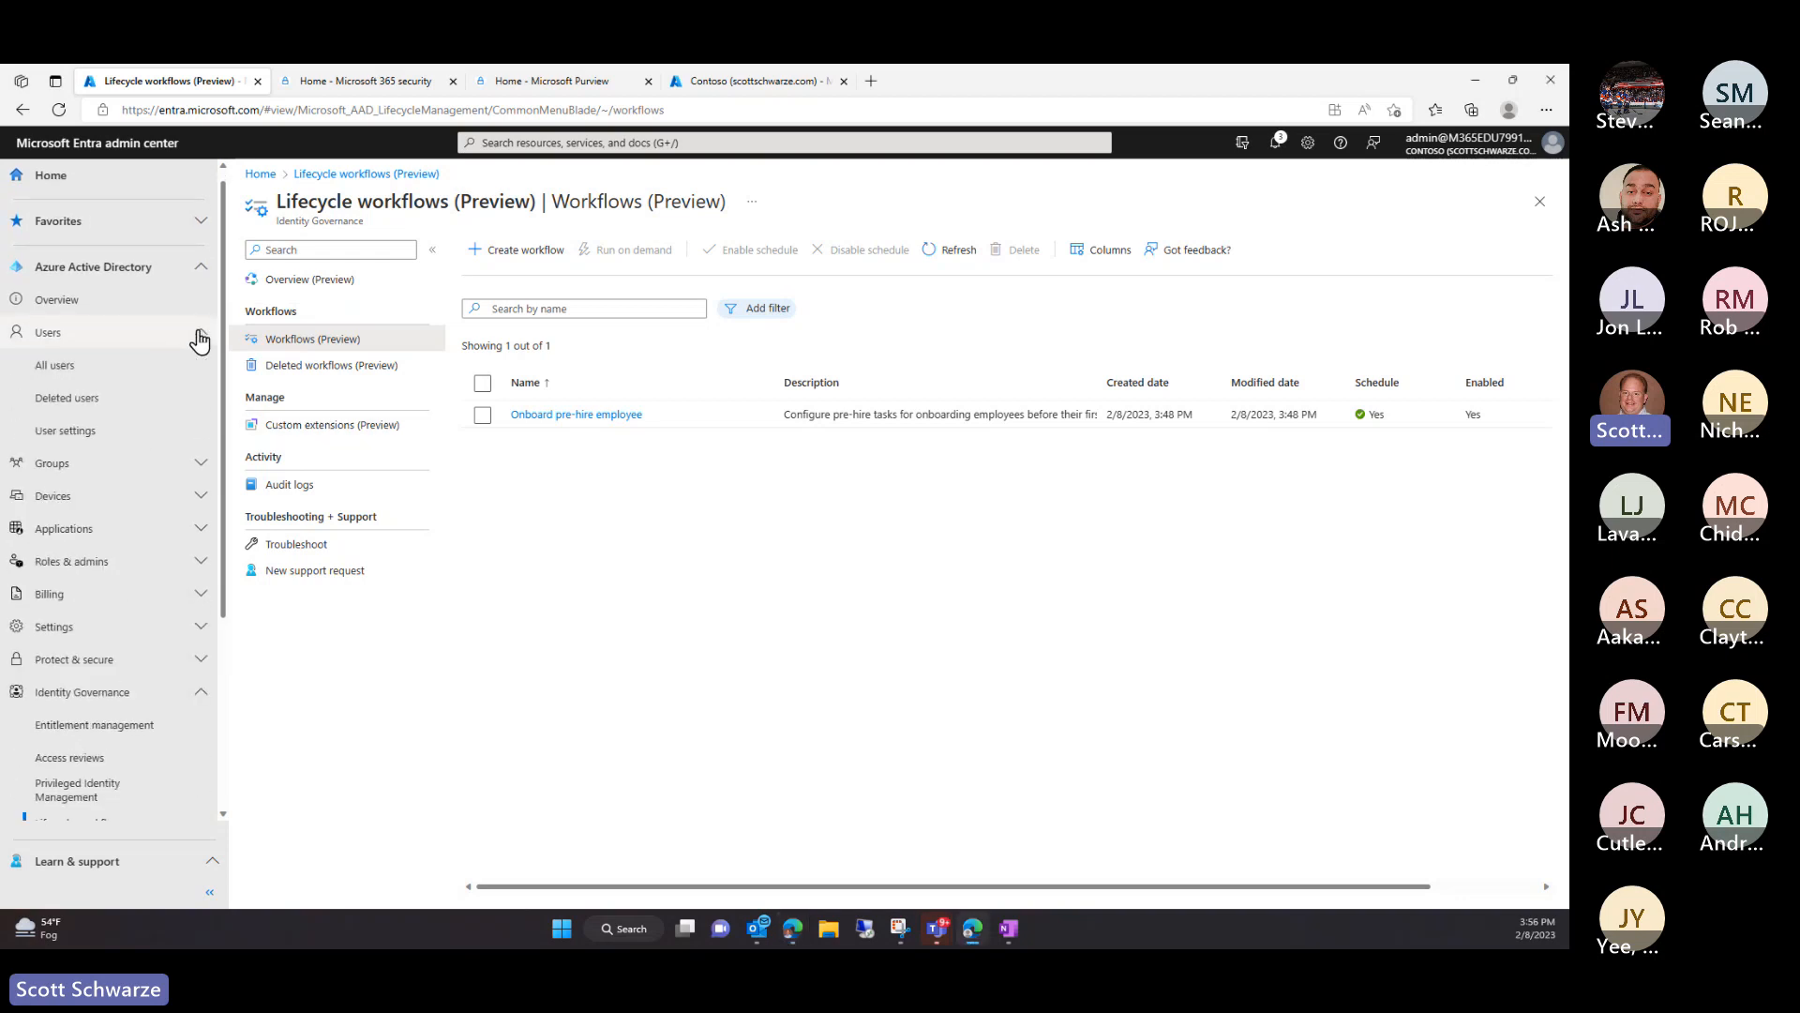
{"action": "left_click", "coordinate": [199, 339]}
{"action": "left_click", "coordinate": [39, 372]}
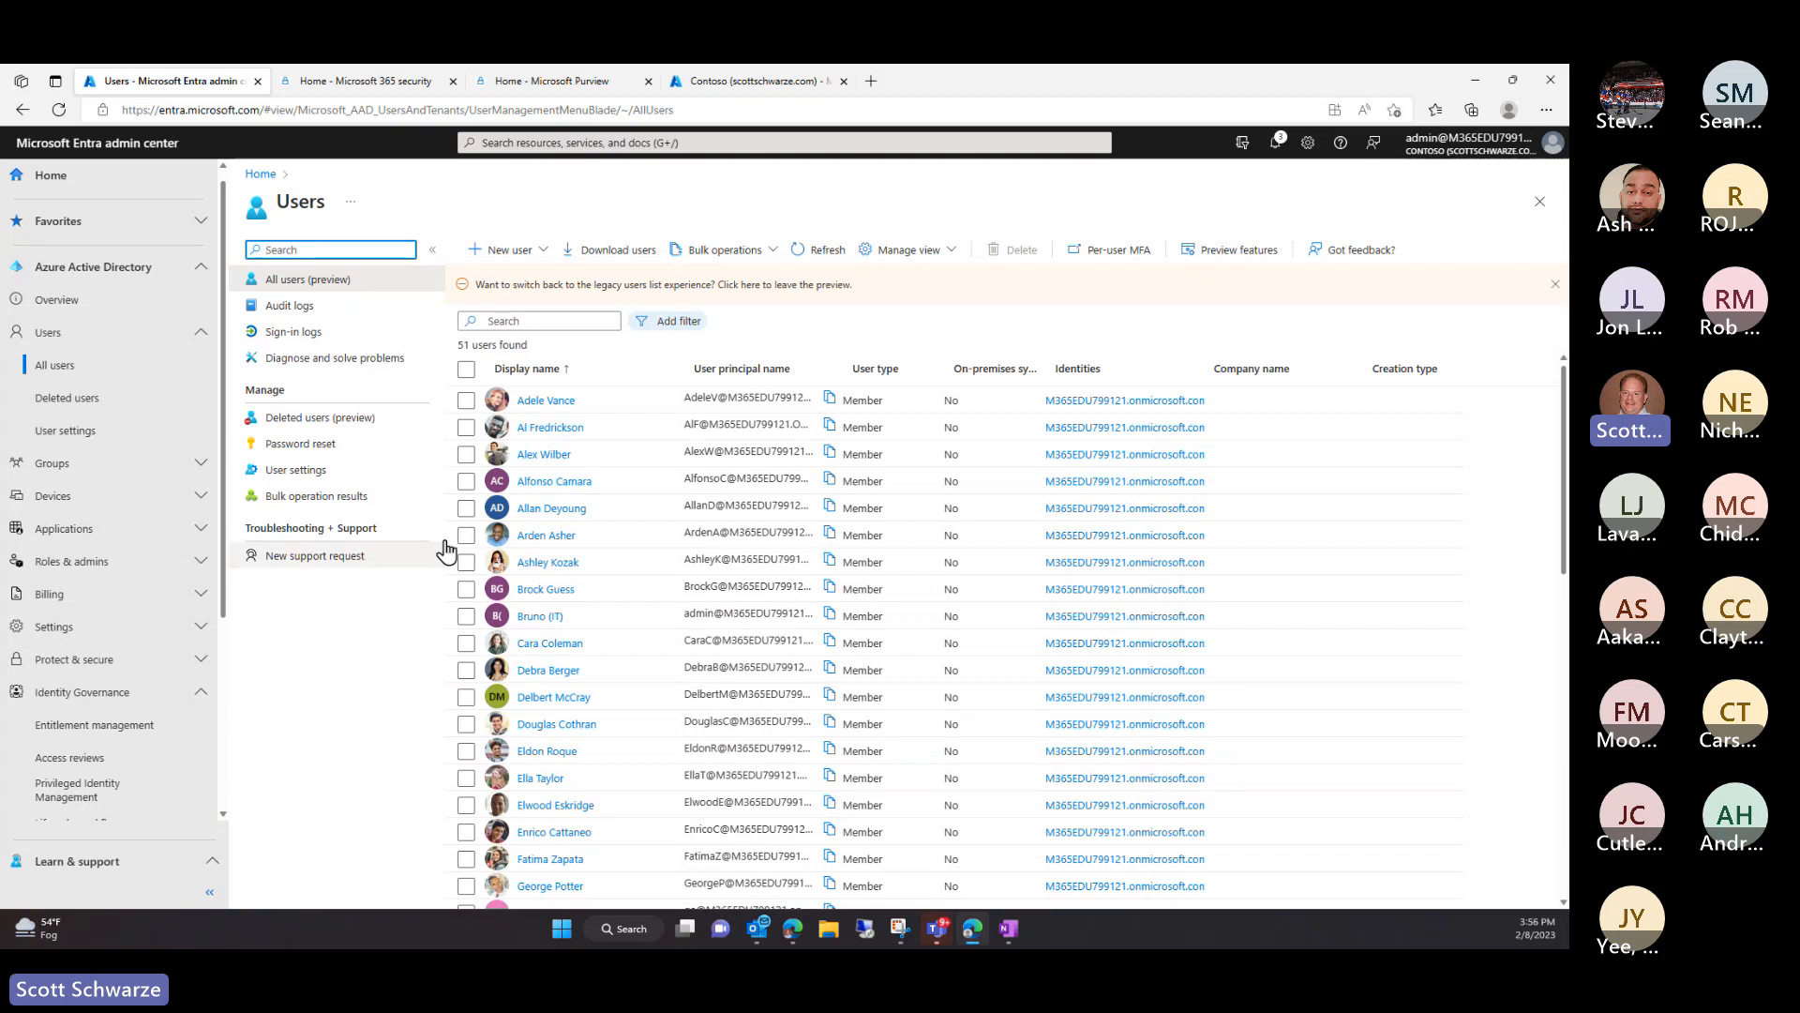
{"action": "left_click", "coordinate": [547, 403]}
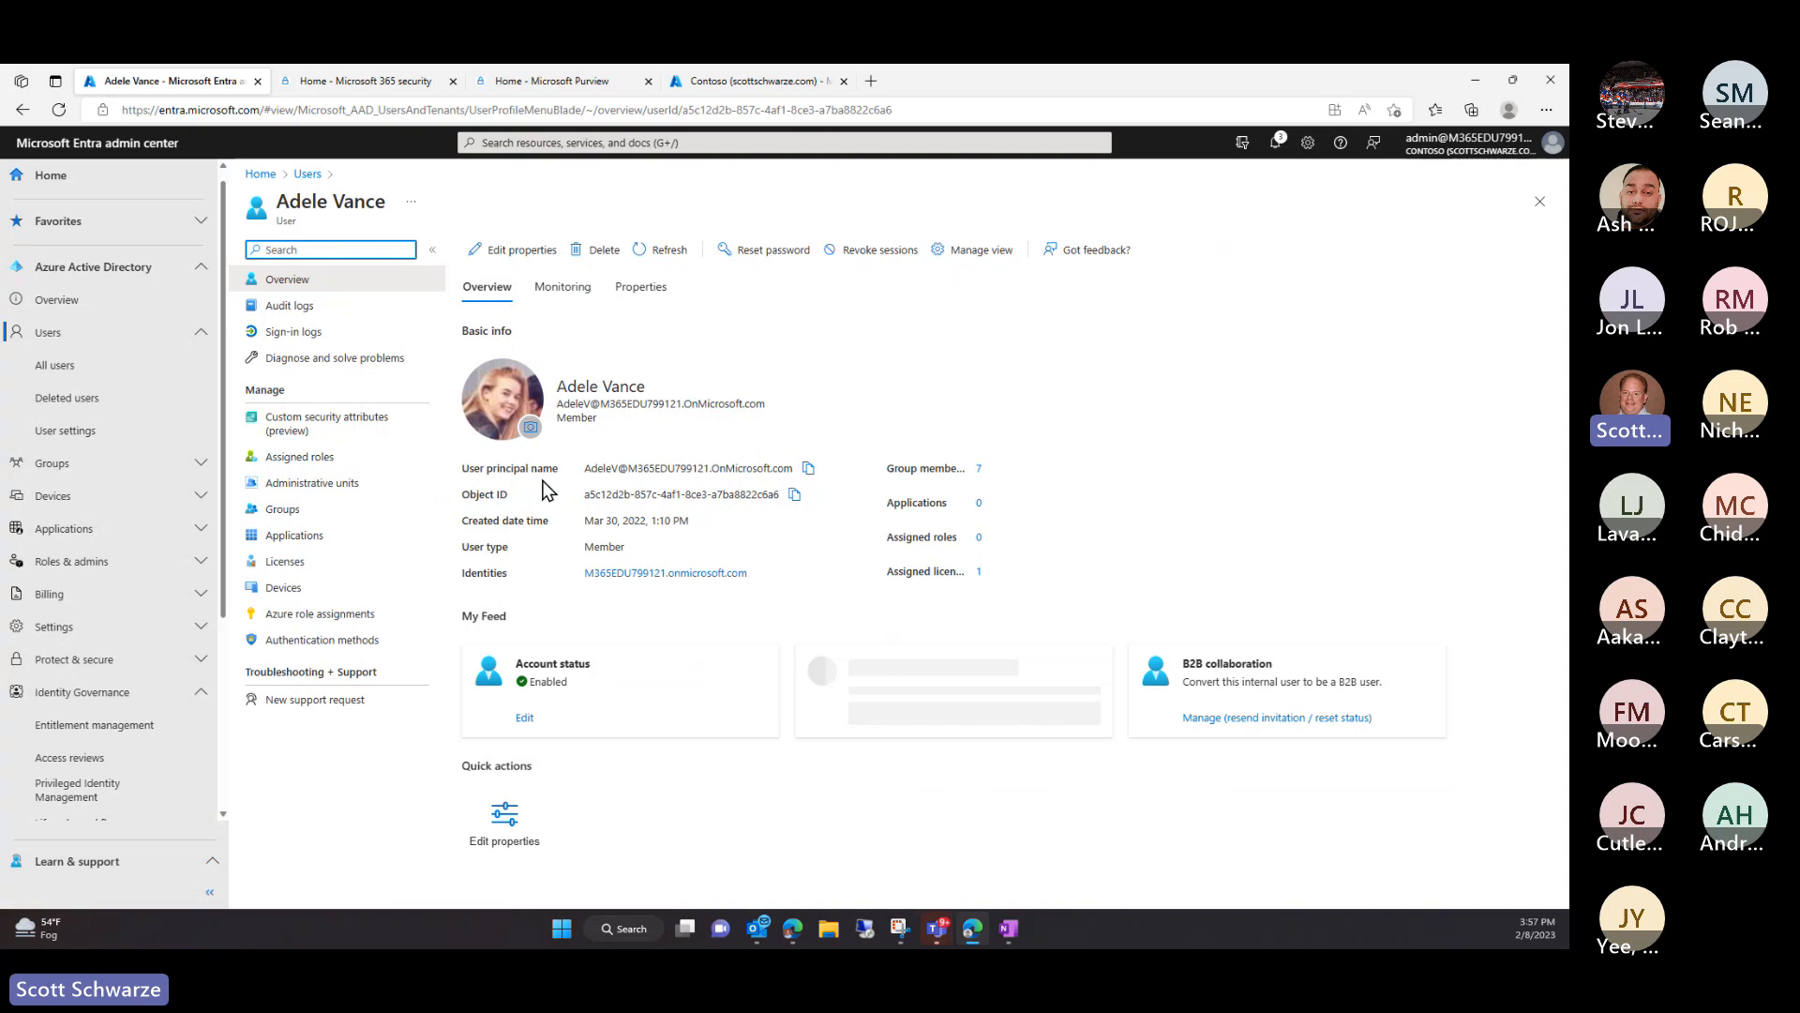
{"action": "left_click", "coordinate": [300, 641]}
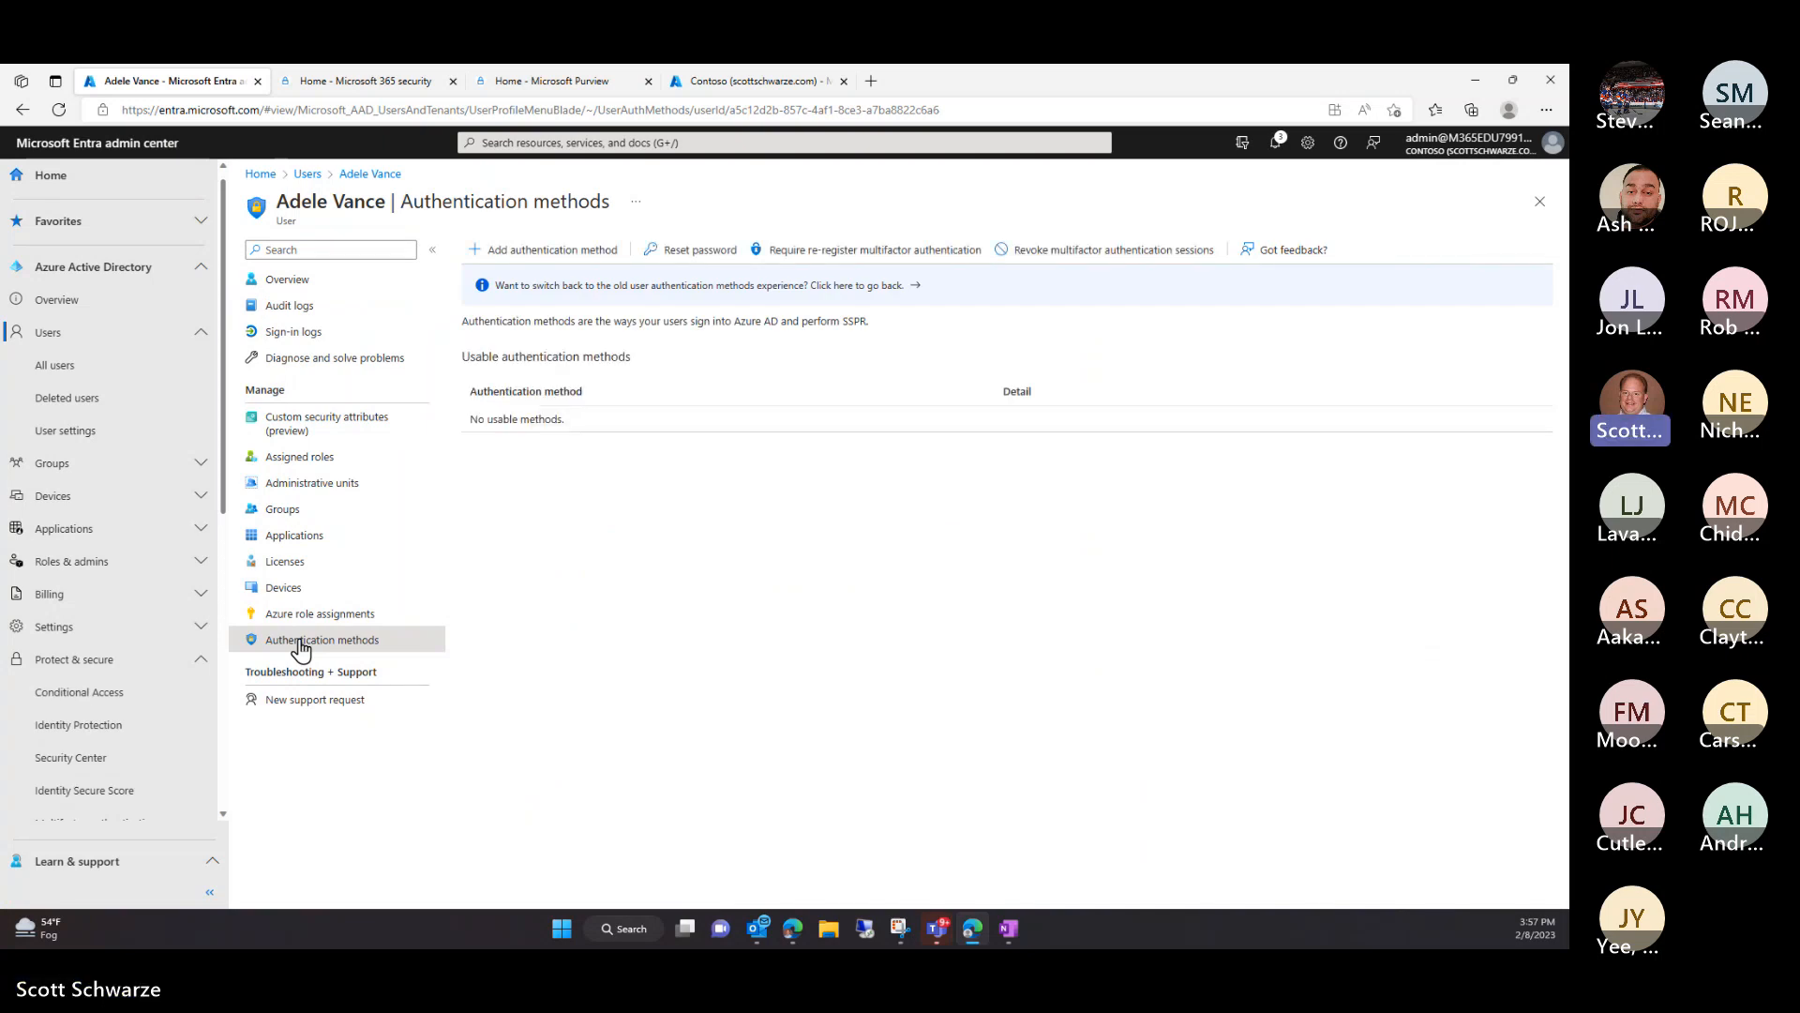
{"action": "left_click", "coordinate": [579, 251]}
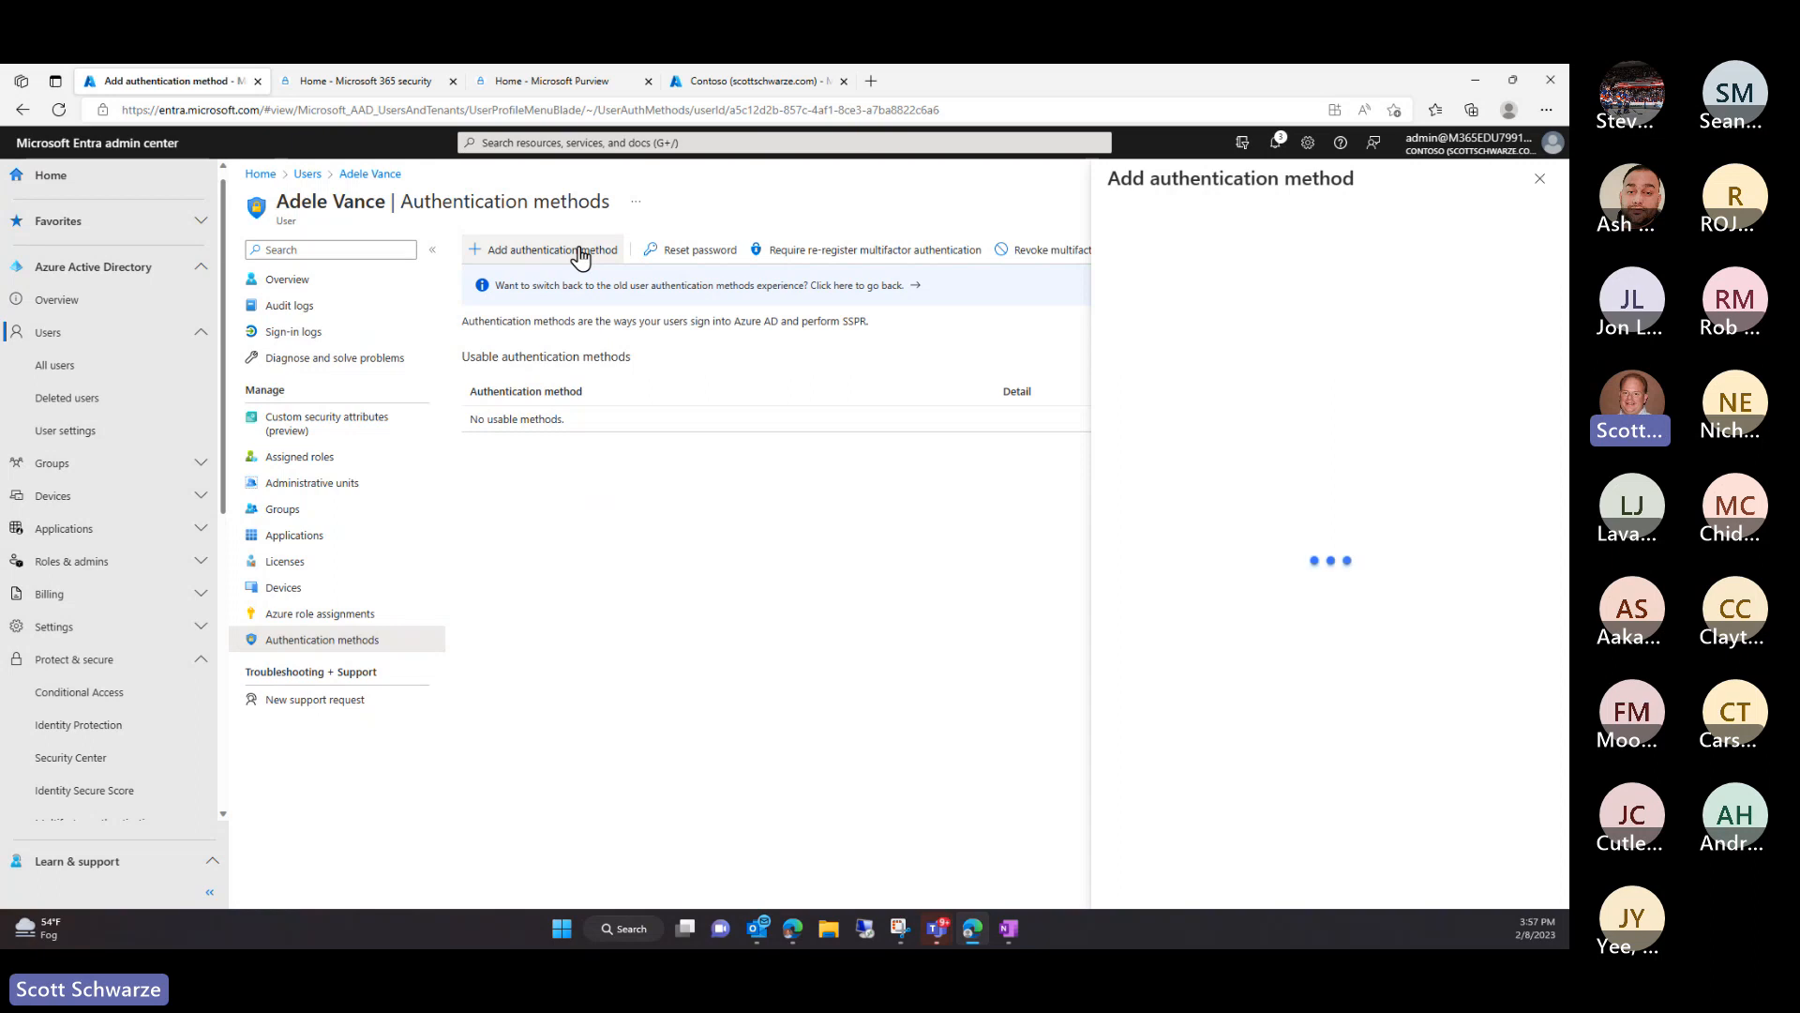
{"action": "left_click", "coordinate": [1246, 255]}
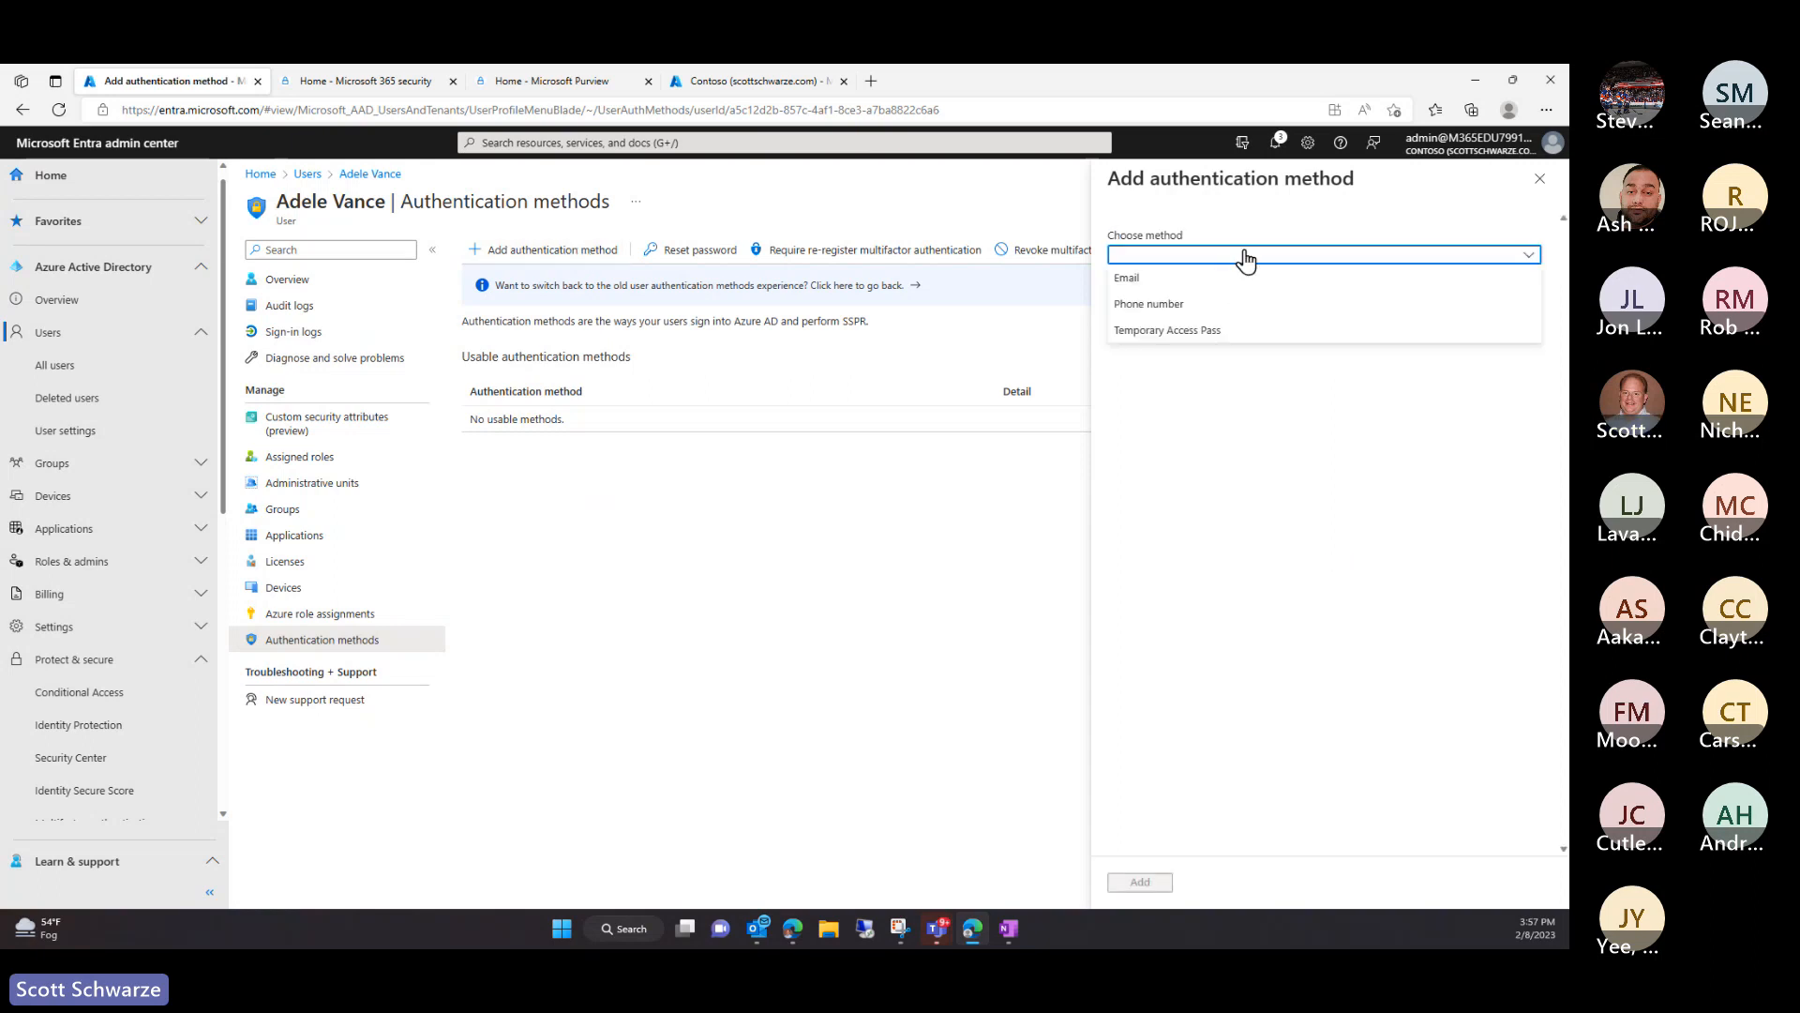
{"action": "left_click", "coordinate": [1174, 330]}
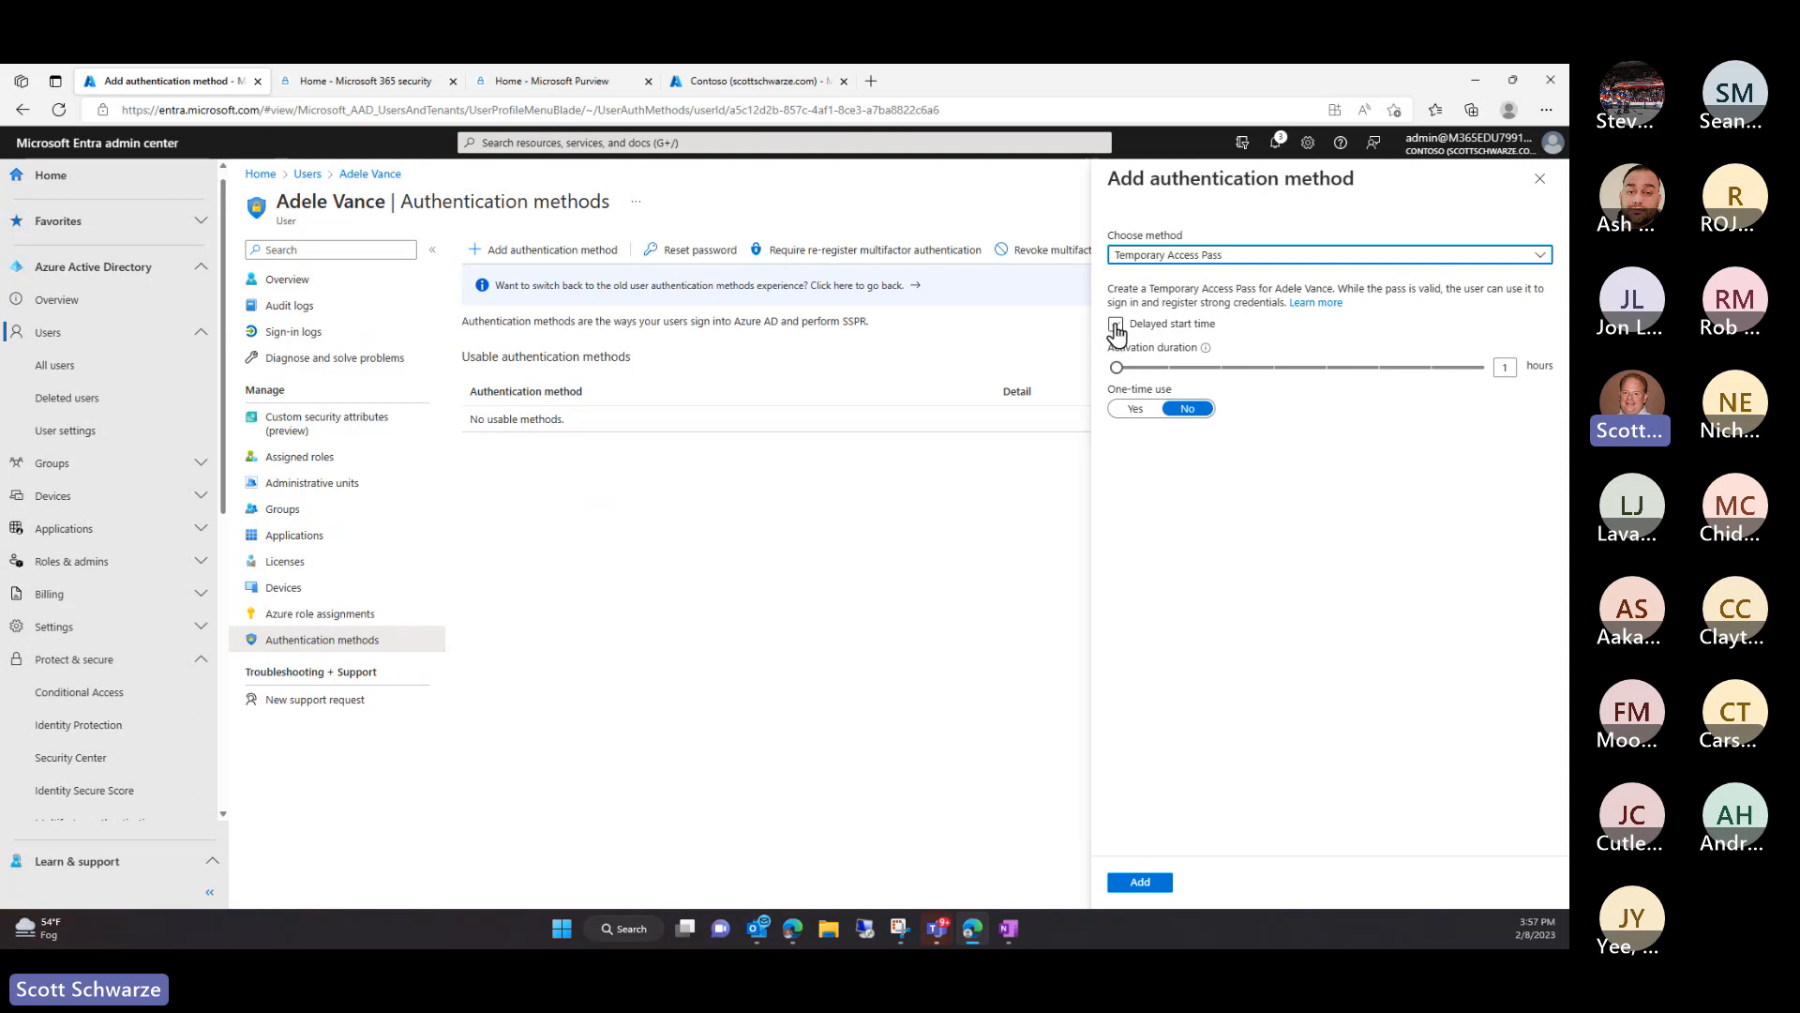
{"action": "left_click", "coordinate": [1116, 327]}
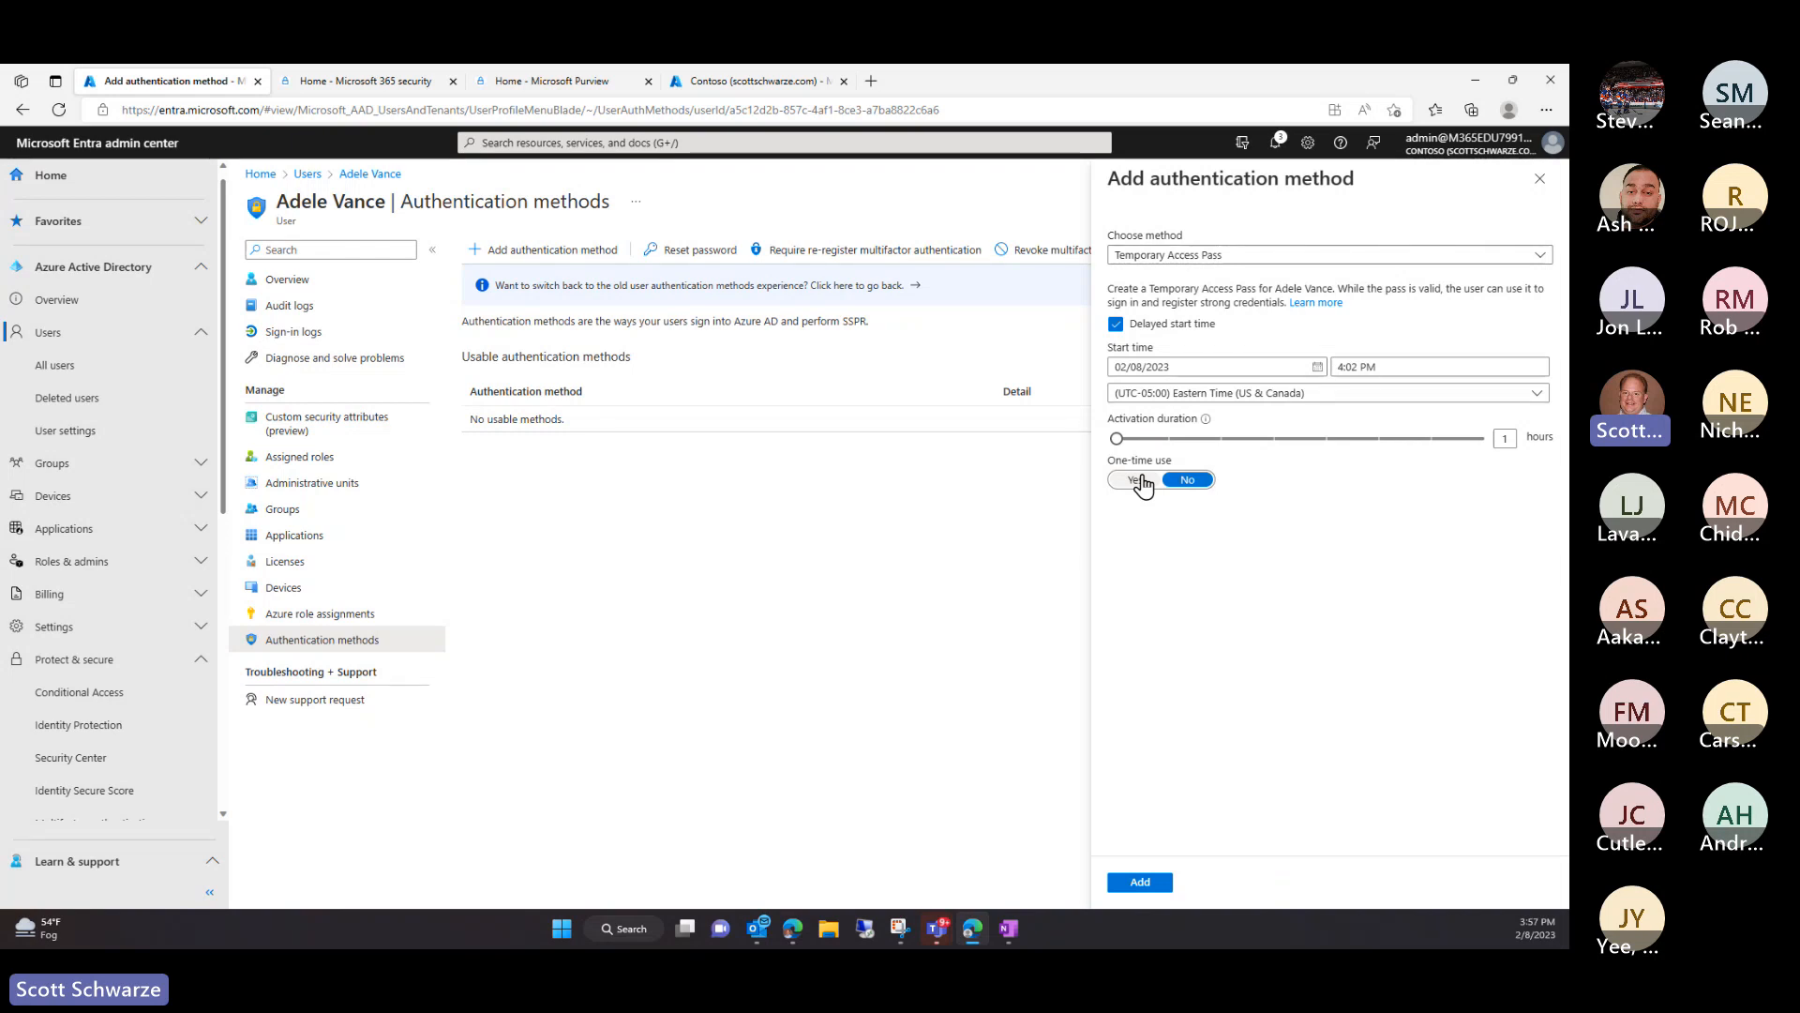
{"action": "left_click", "coordinate": [1538, 183]}
{"action": "left_click", "coordinate": [860, 193]}
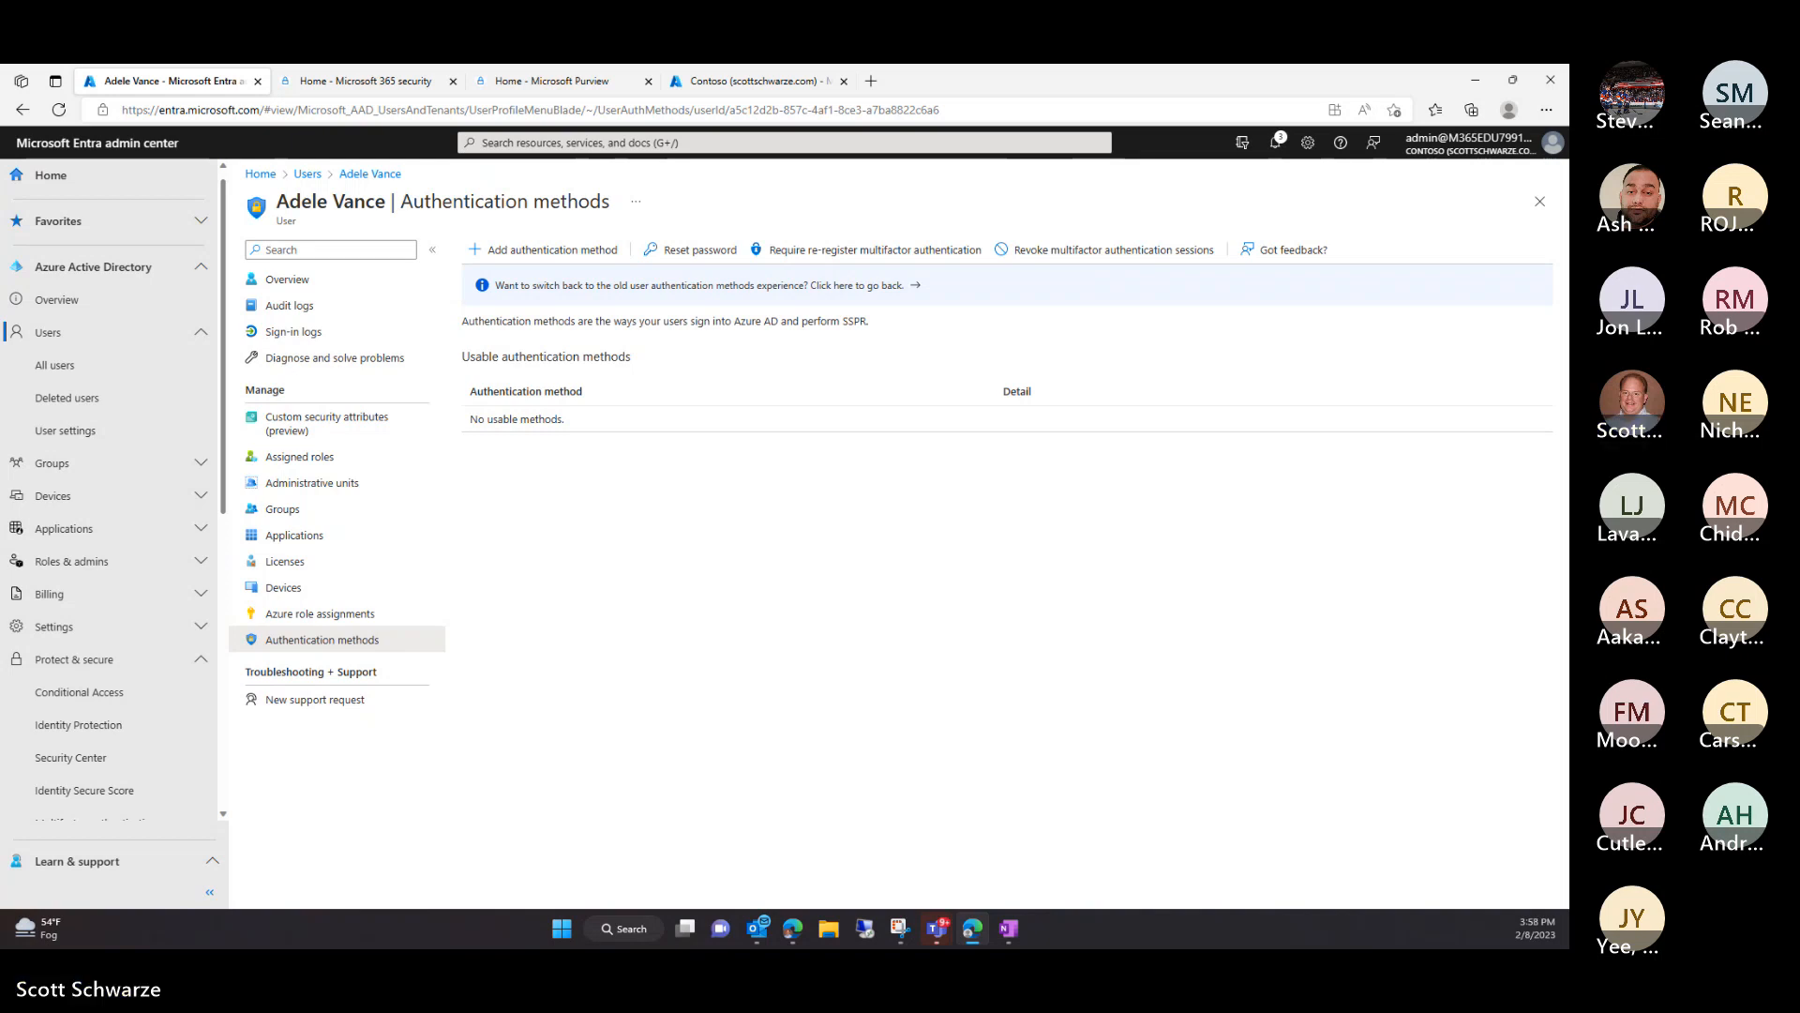
Navigate from the user's page to Identity Governance > Lifecycle workflows overview
{"action": "key", "text": "alt+Tab"}
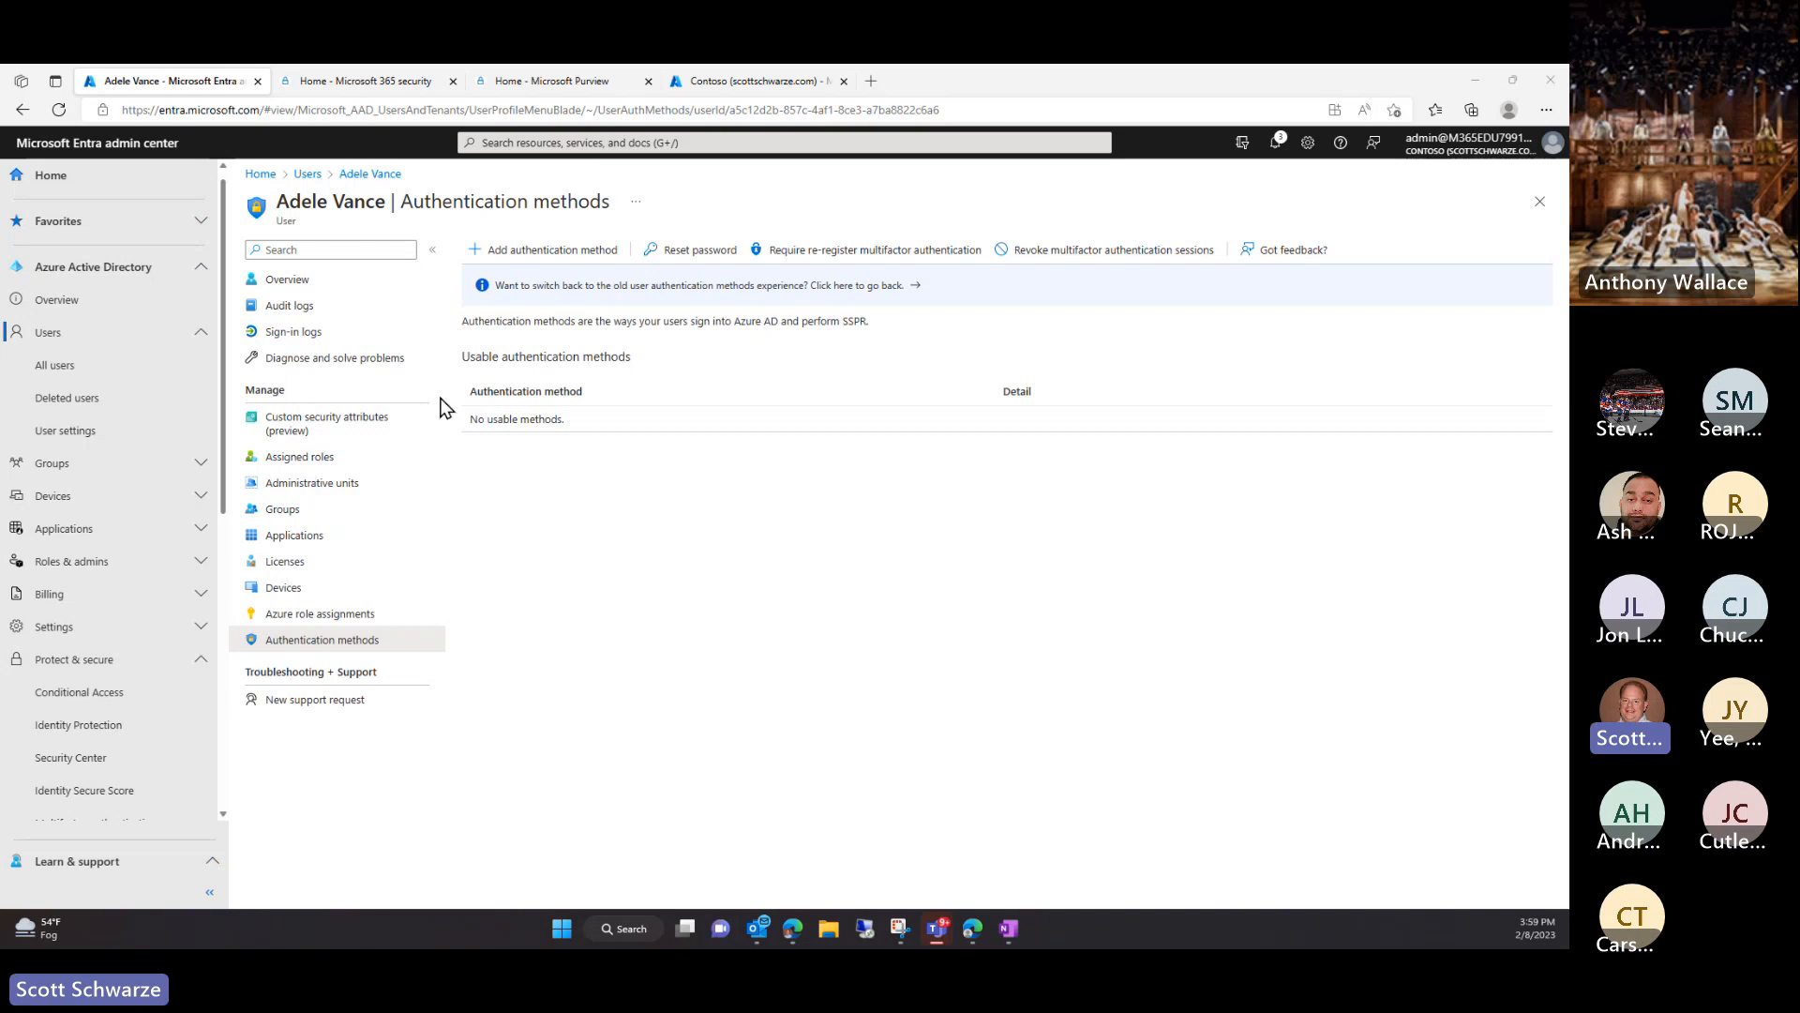
{"action": "scroll", "coordinate": [160, 539], "scroll_direction": "down", "scroll_amount": 3}
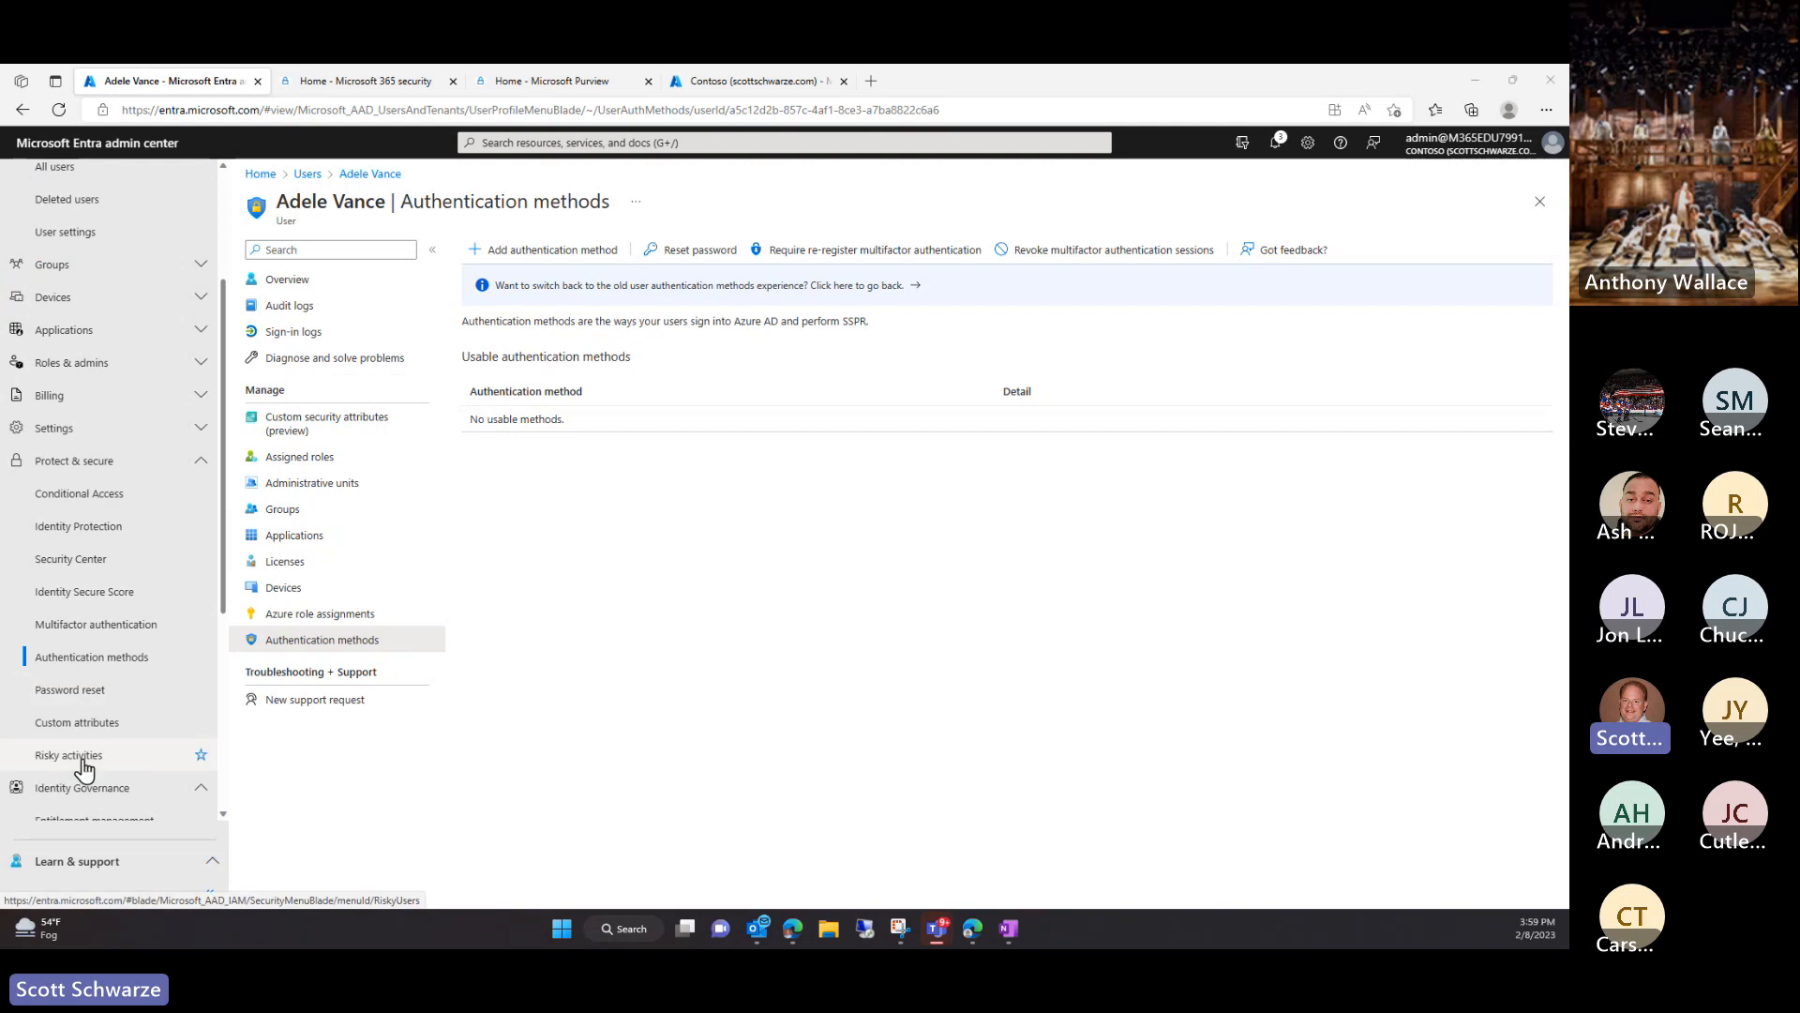
{"action": "scroll", "coordinate": [74, 710], "scroll_direction": "down", "scroll_amount": 6}
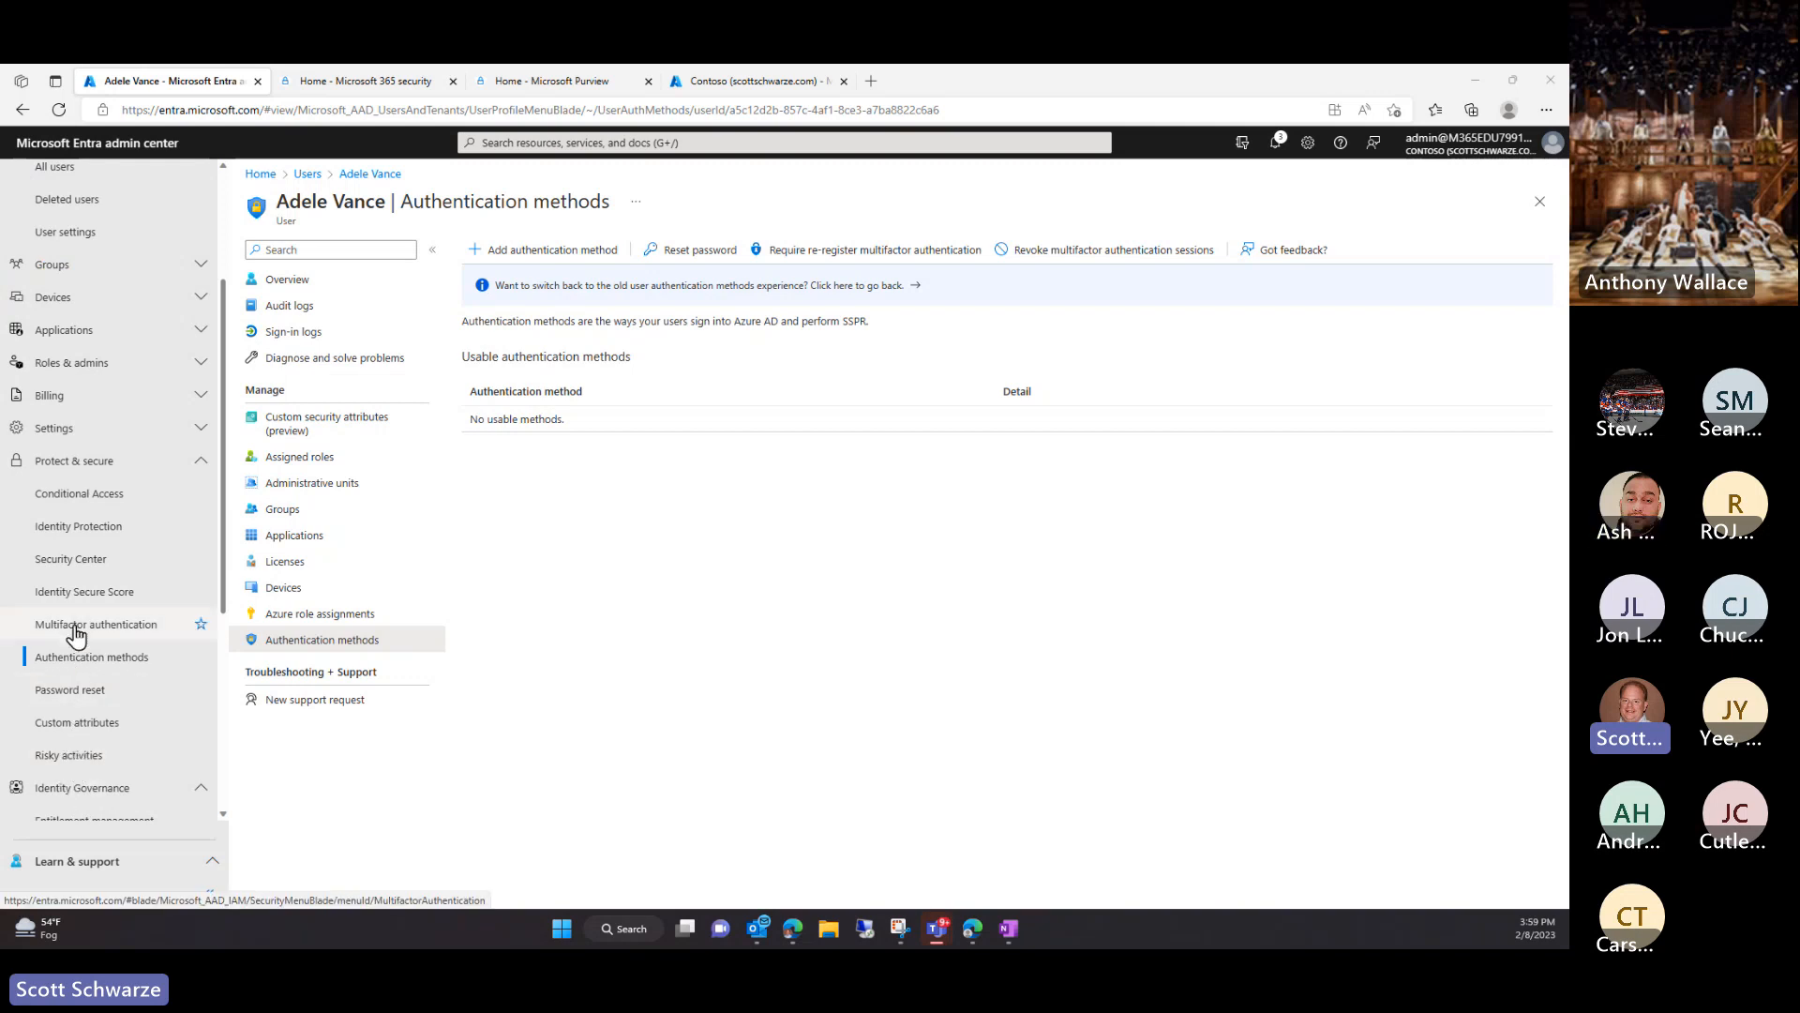
{"action": "left_click", "coordinate": [62, 541]}
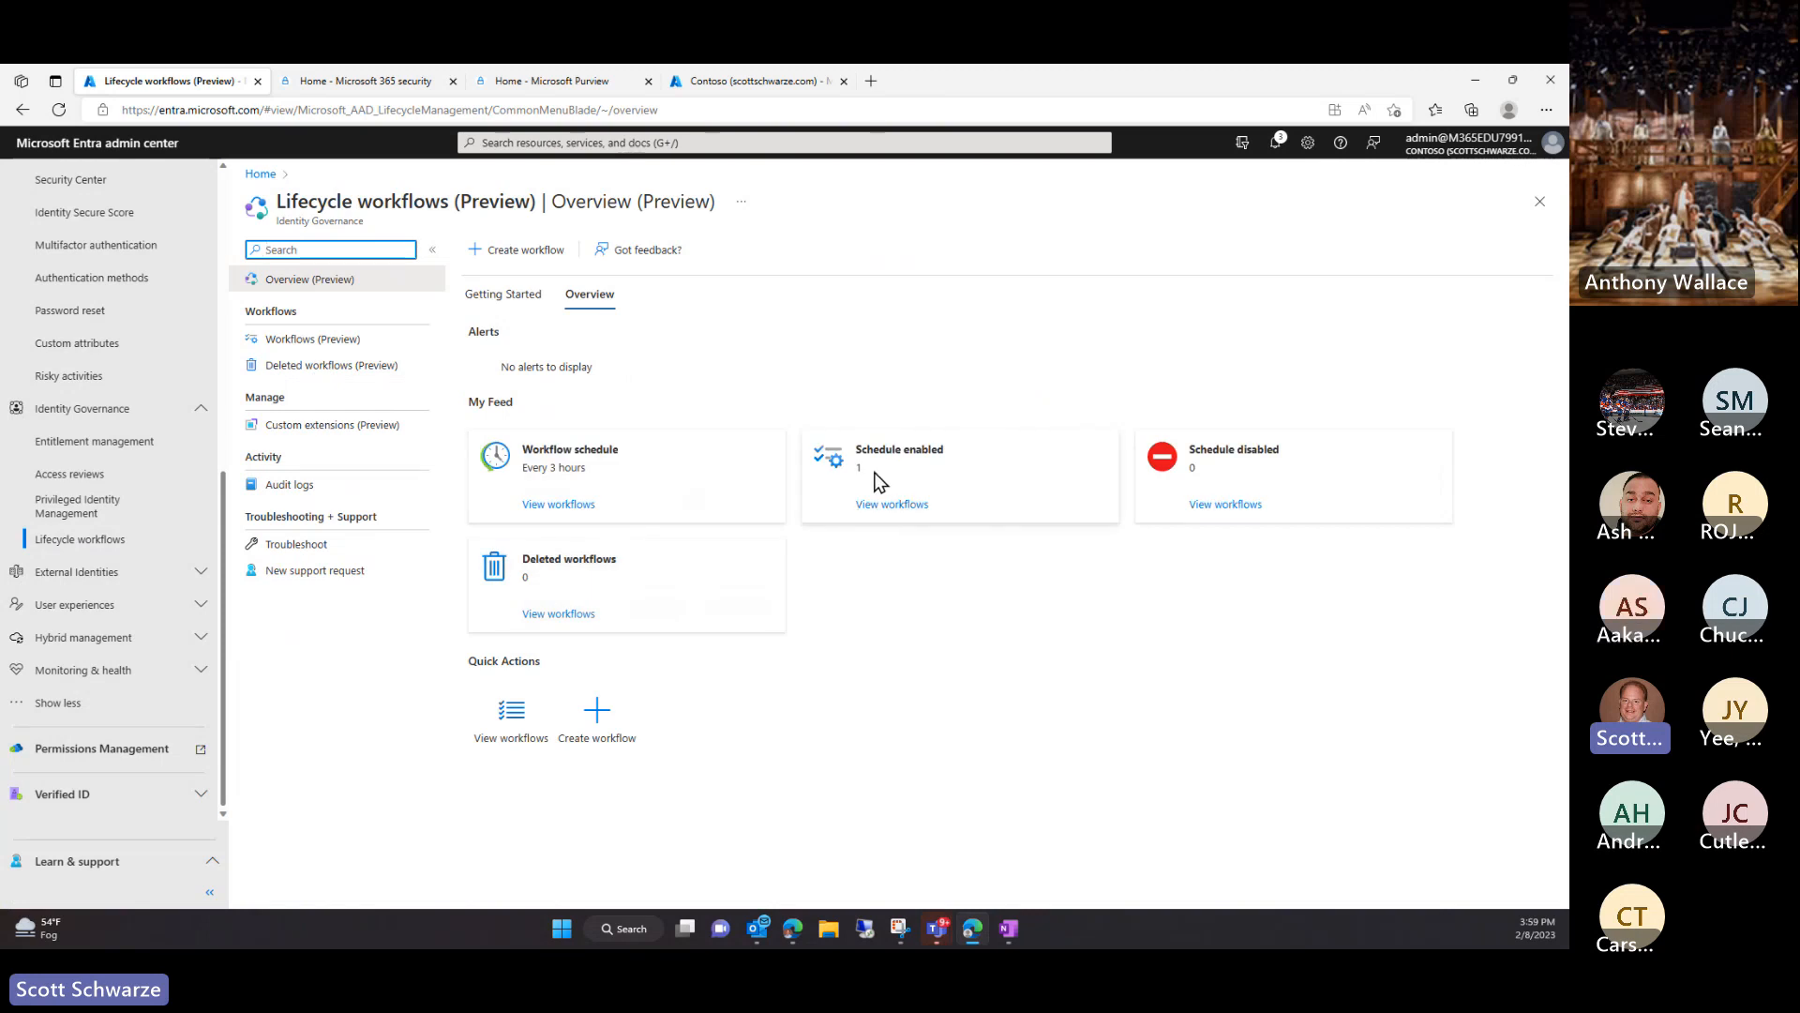
Open View workflows under Workflow schedule to list the Onboard pre-hire employee workflow
{"action": "left_click", "coordinate": [548, 507]}
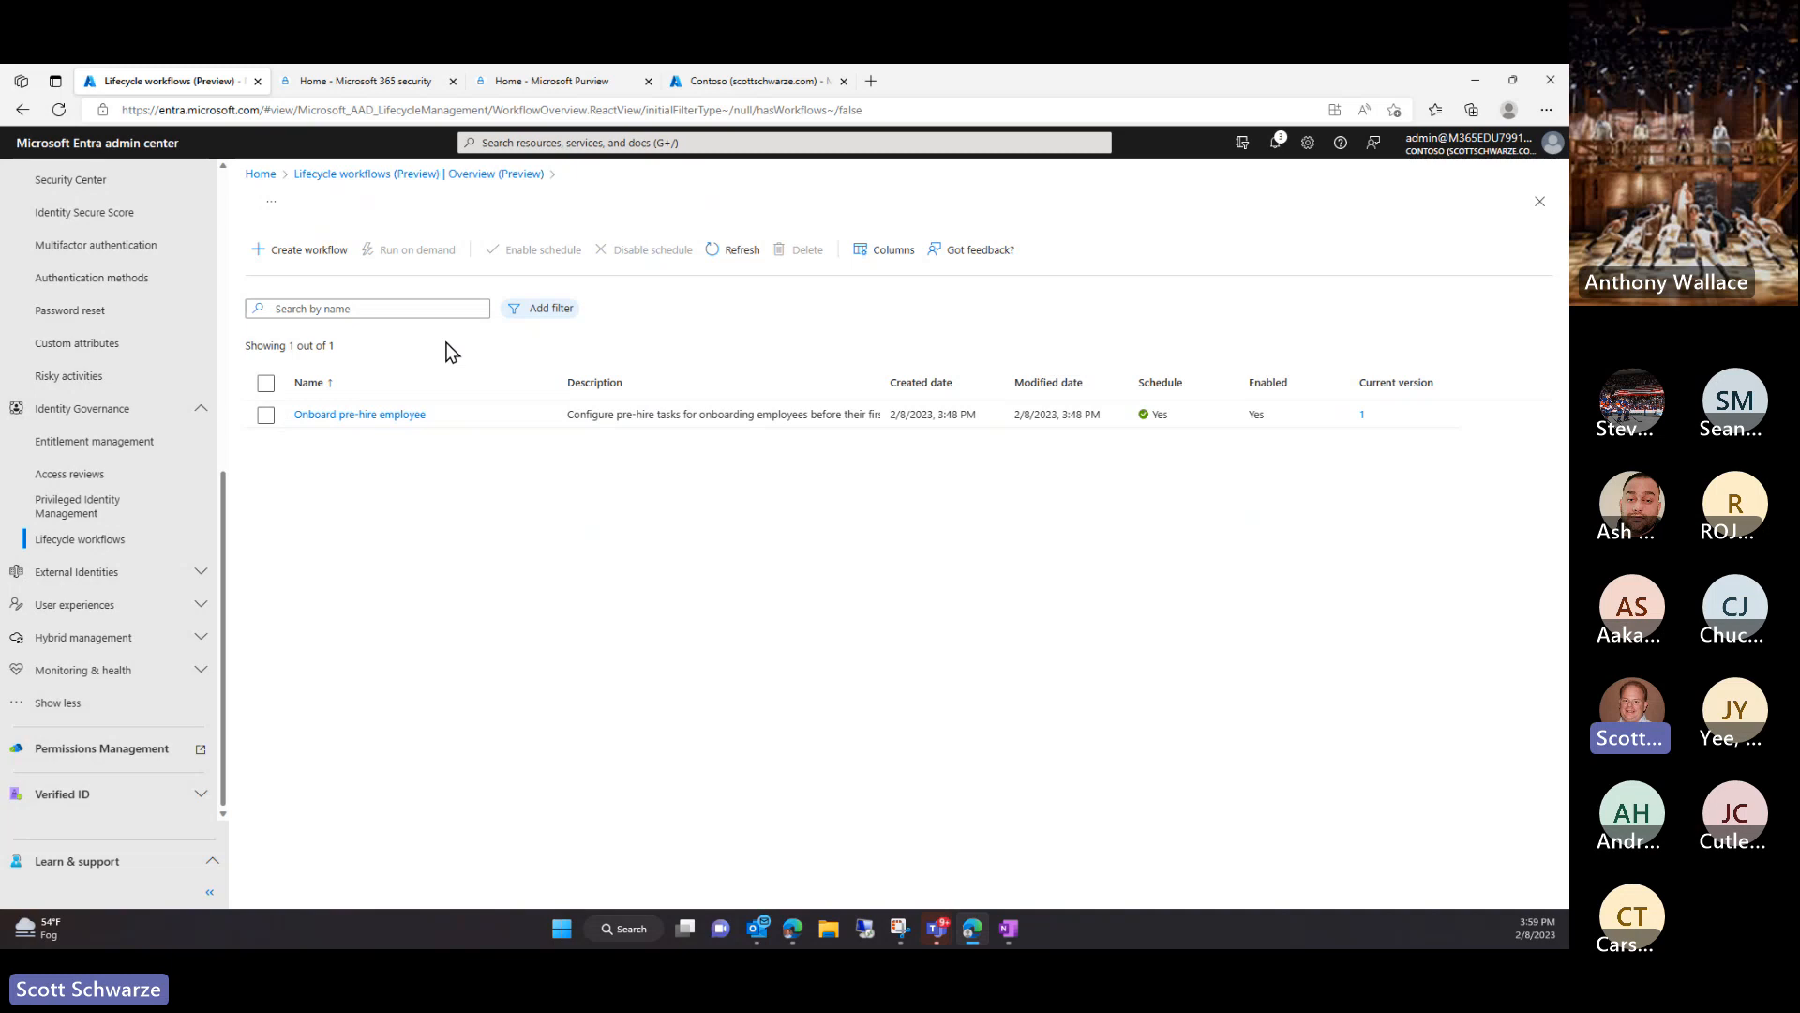
Review the Onboard pre-hire employee workflow's two tasks and 7-day trigger, then its overview
{"action": "left_click", "coordinate": [317, 419]}
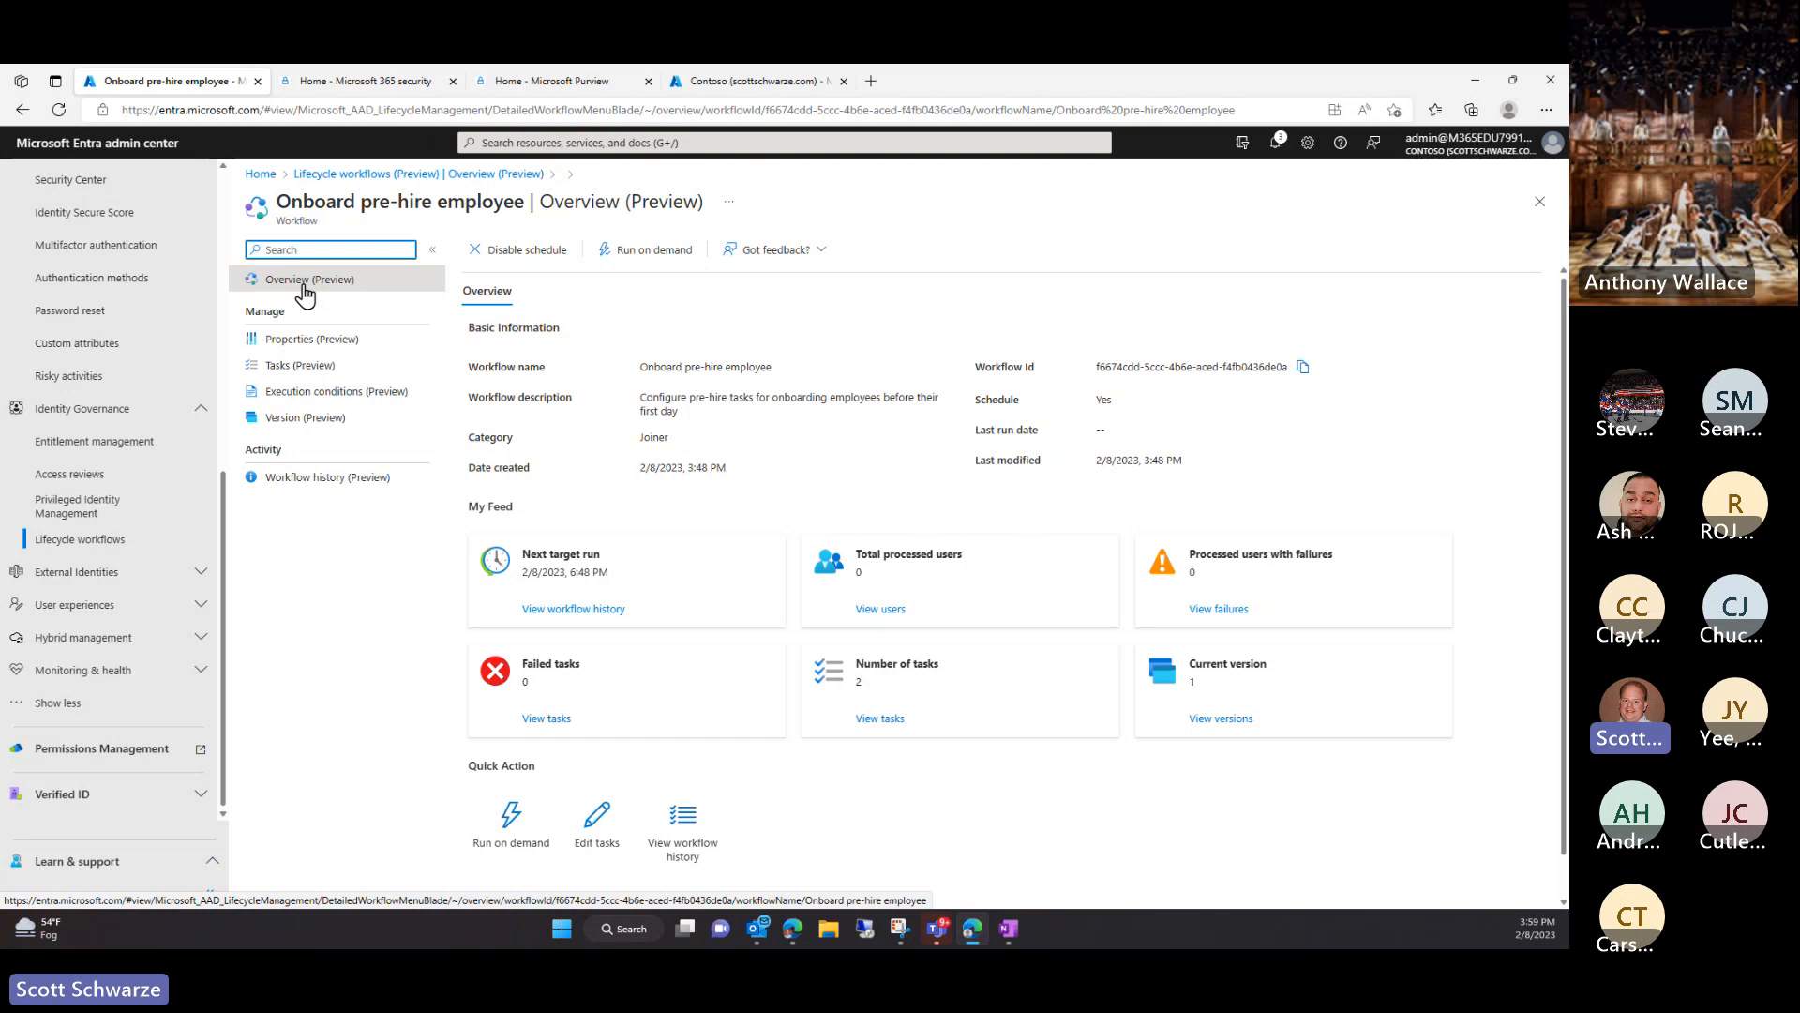
{"action": "left_click", "coordinate": [287, 347]}
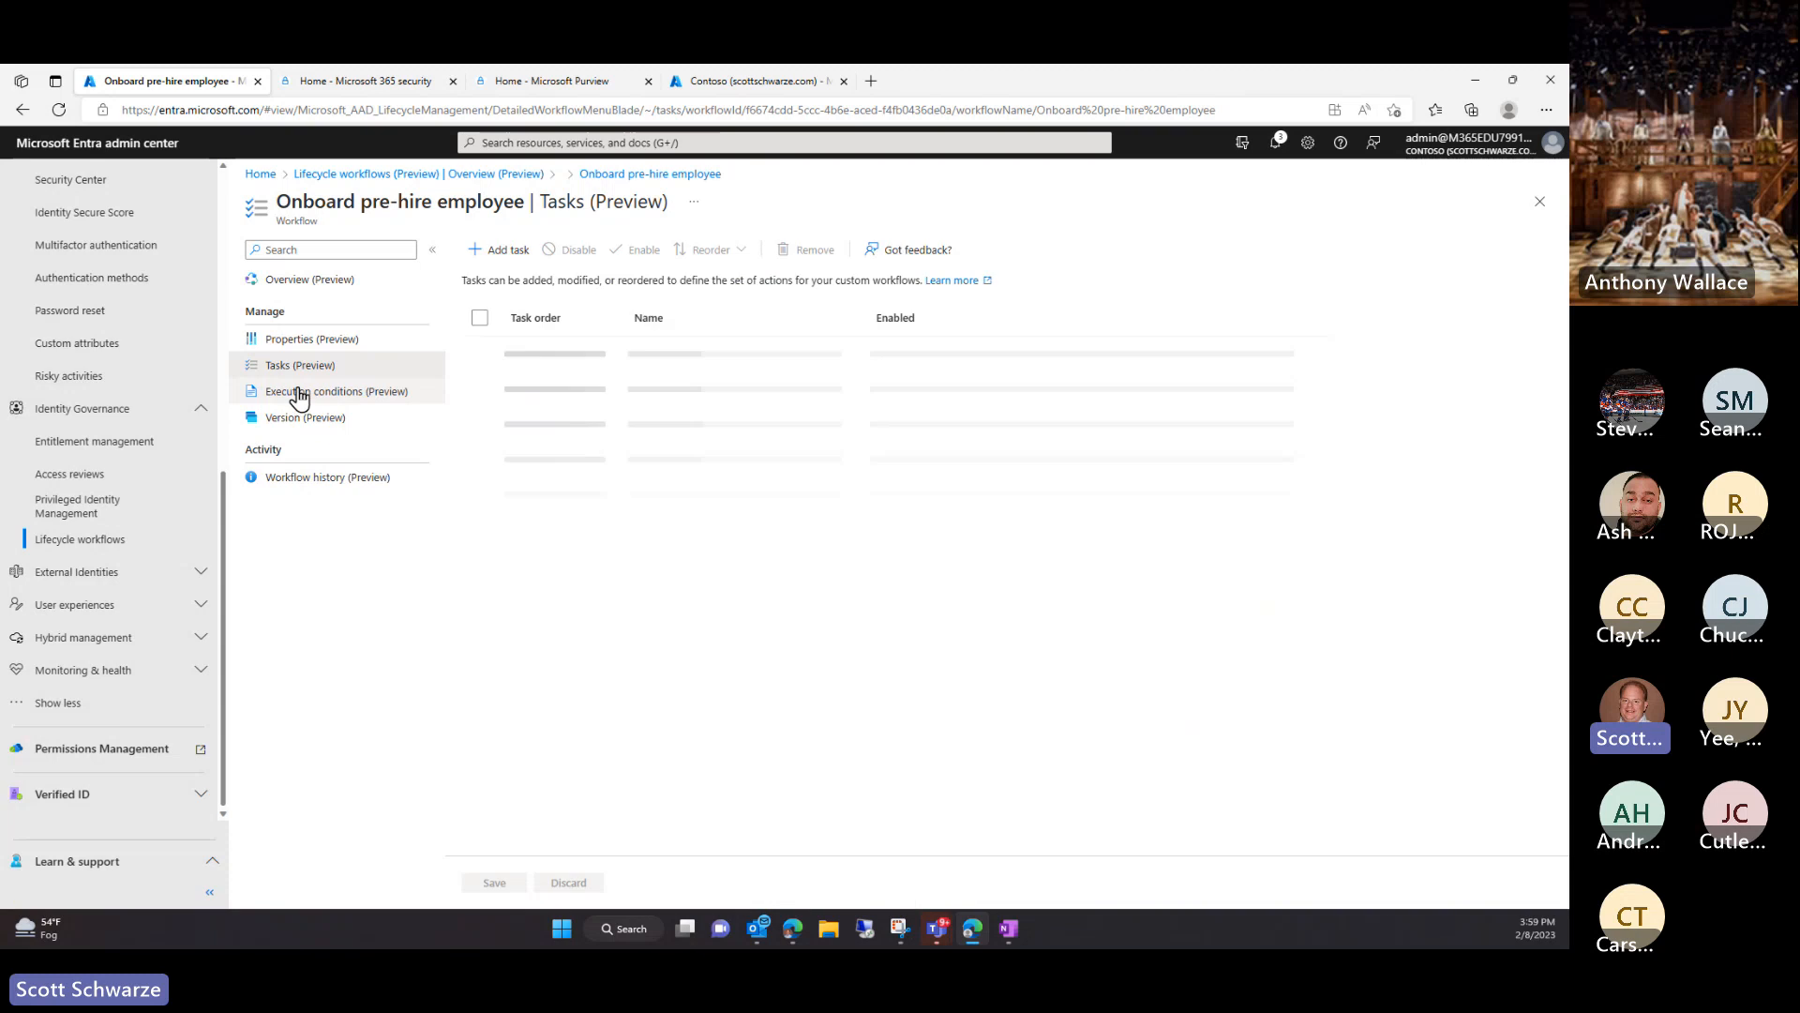
{"action": "left_click", "coordinate": [299, 394]}
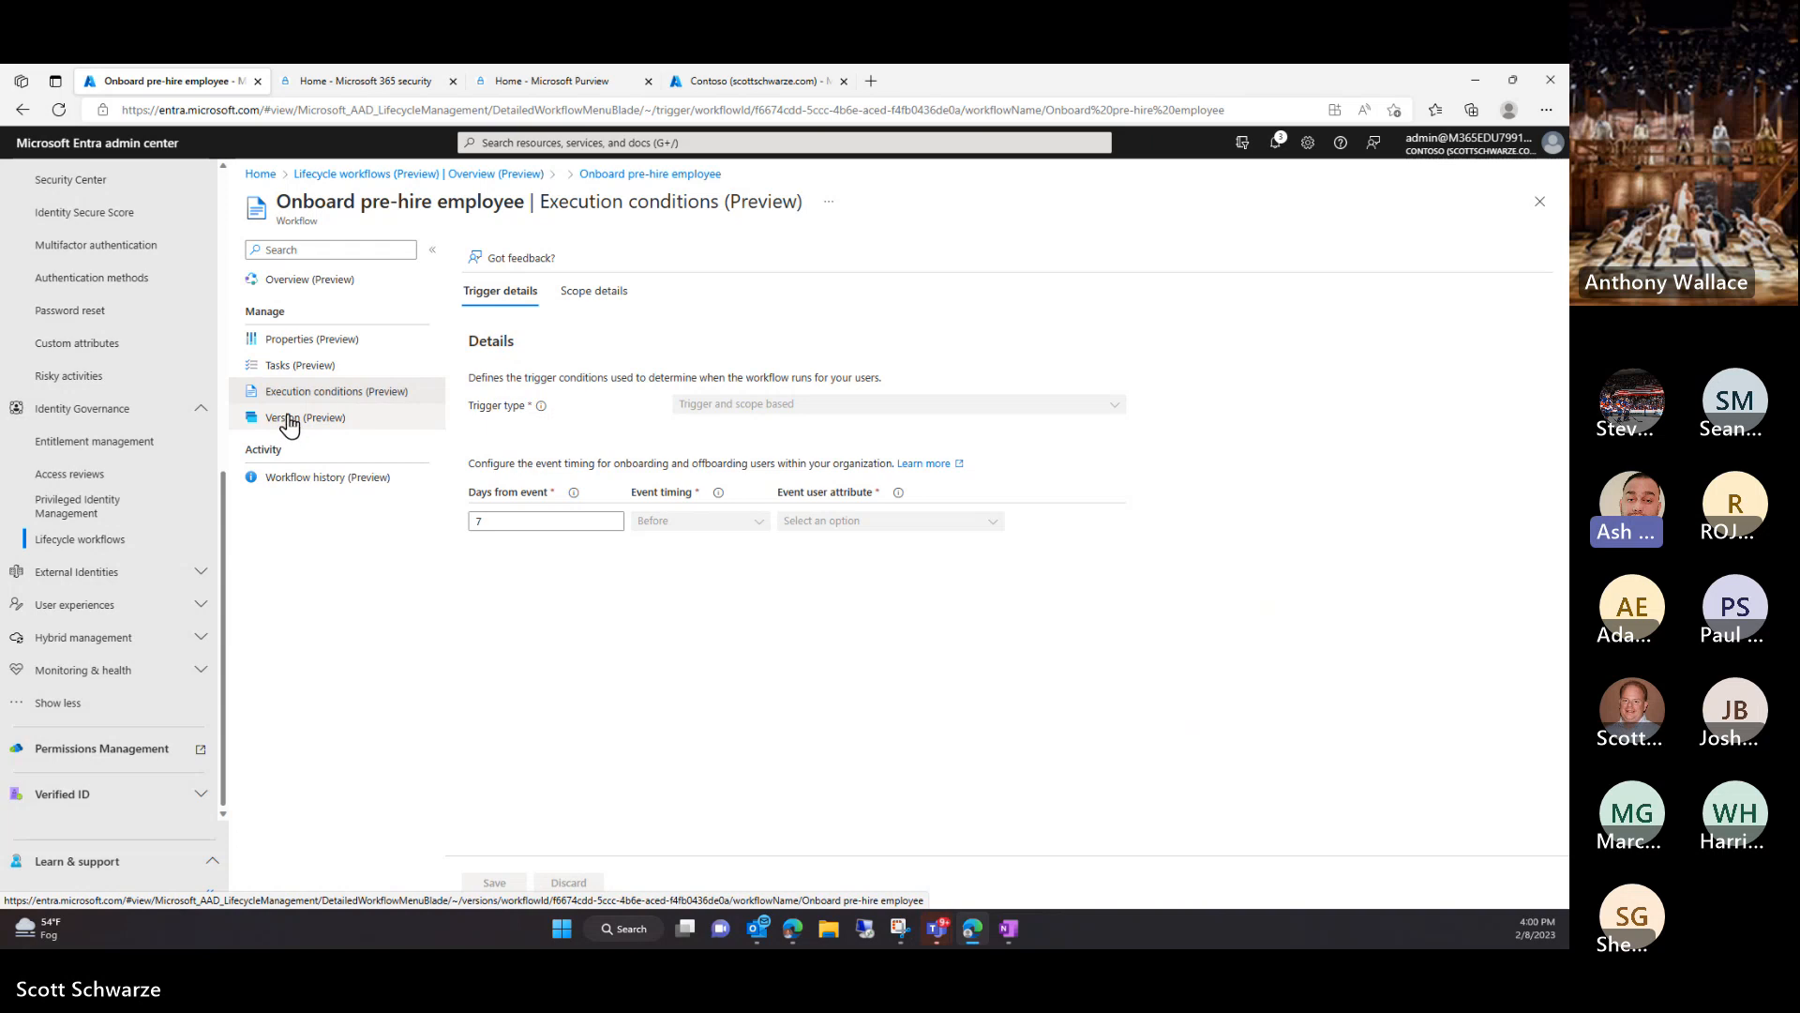
{"action": "left_click", "coordinate": [267, 282]}
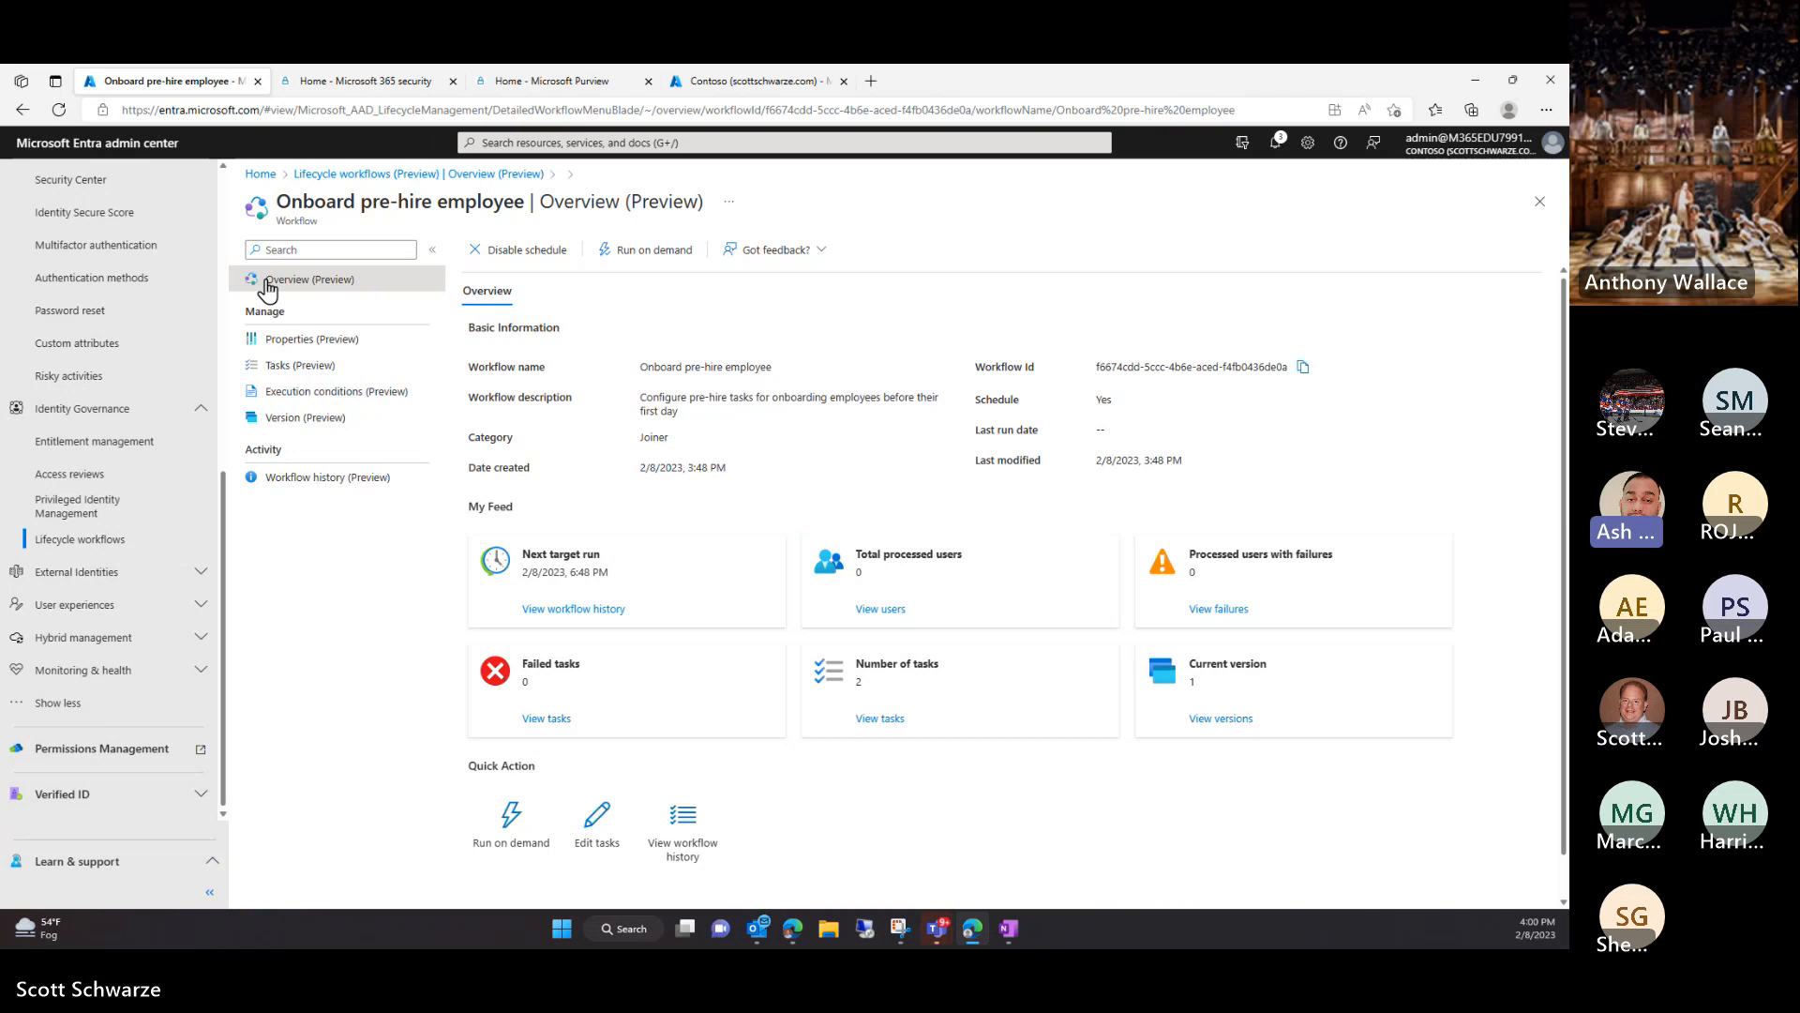
Return to the Lifecycle workflows overview showing one schedule enabled every 3 hours
{"action": "left_click", "coordinate": [359, 175]}
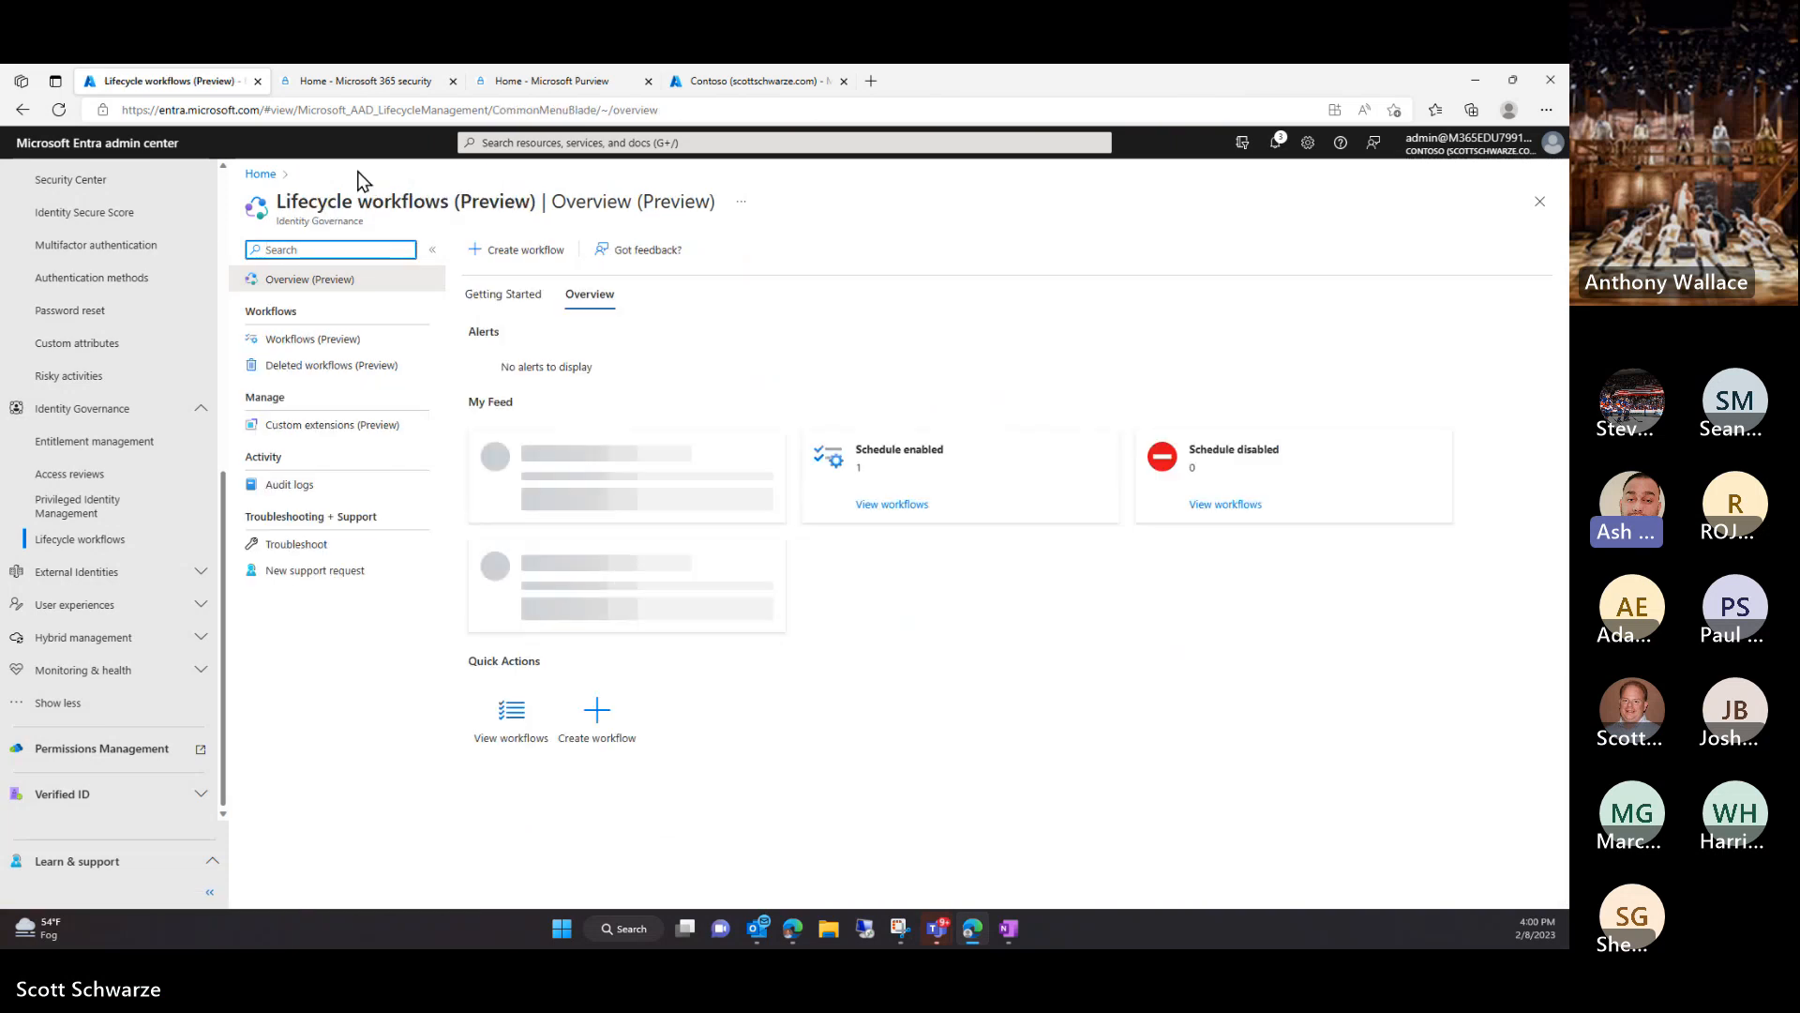